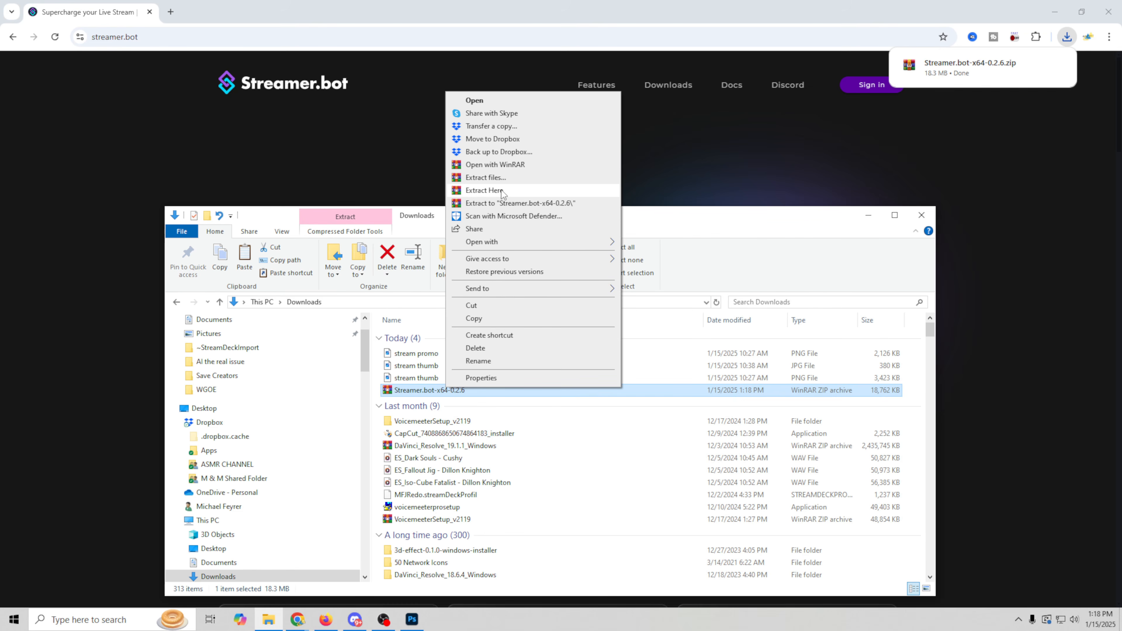
# Extract the Streamer.bot-x64-0.2.6 archive into its own folder in Downloads and open that folder
pyautogui.click(500, 177)
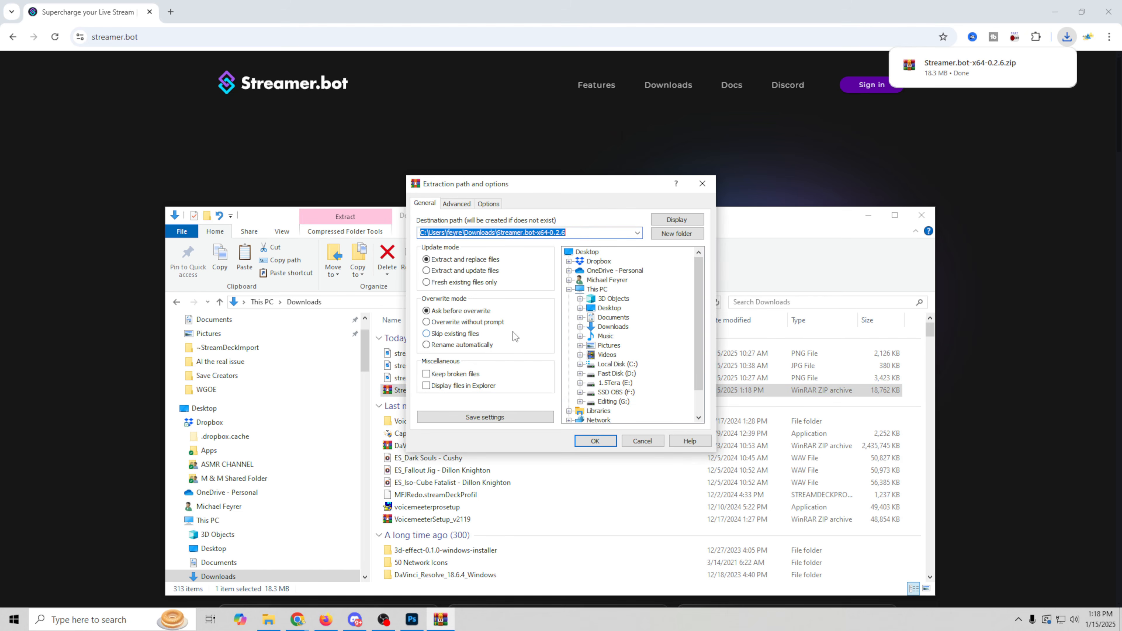
pyautogui.click(627, 442)
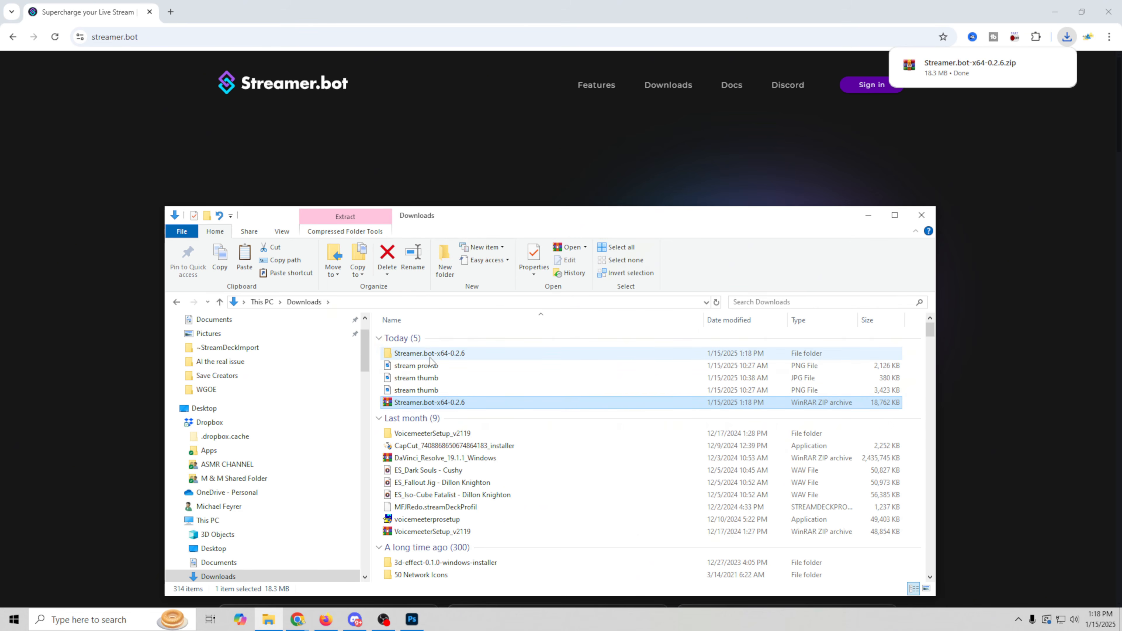
pyautogui.doubleClick(427, 354)
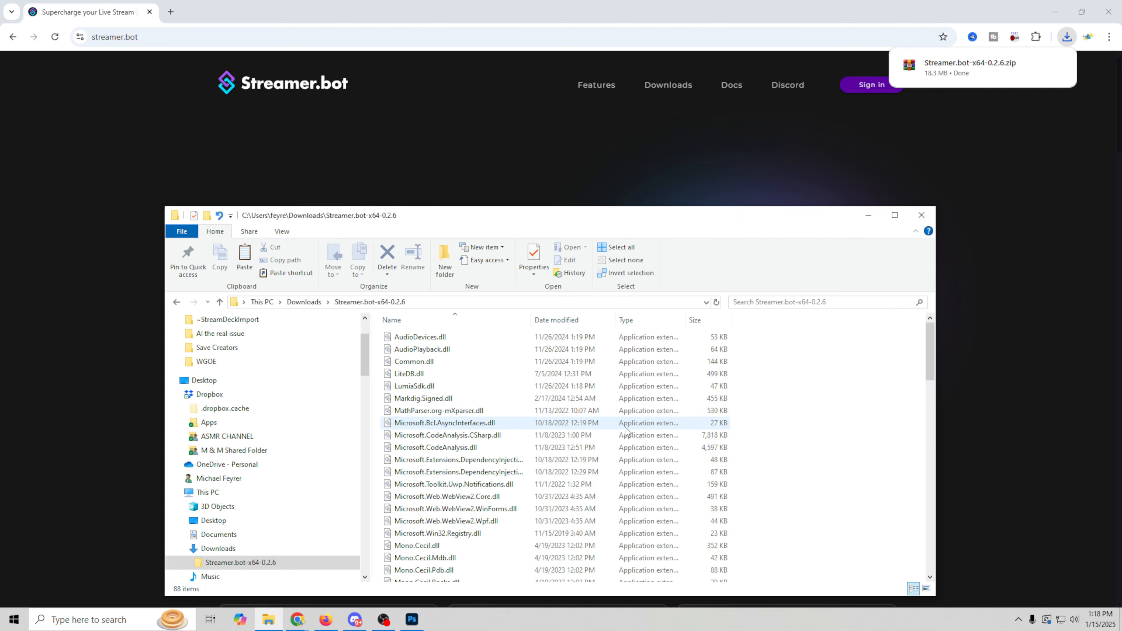
# Look through the extracted files around the Streamer.bot application and return to the Downloads folder
pyautogui.scroll(-4, 509, 446)
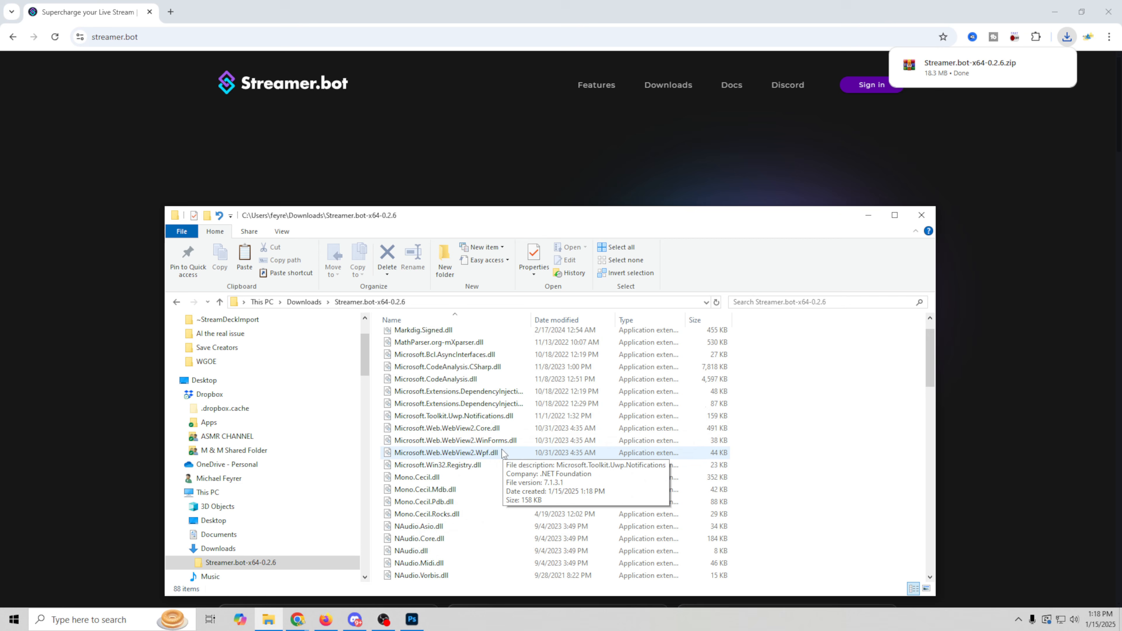
pyautogui.scroll(-10, 501, 449)
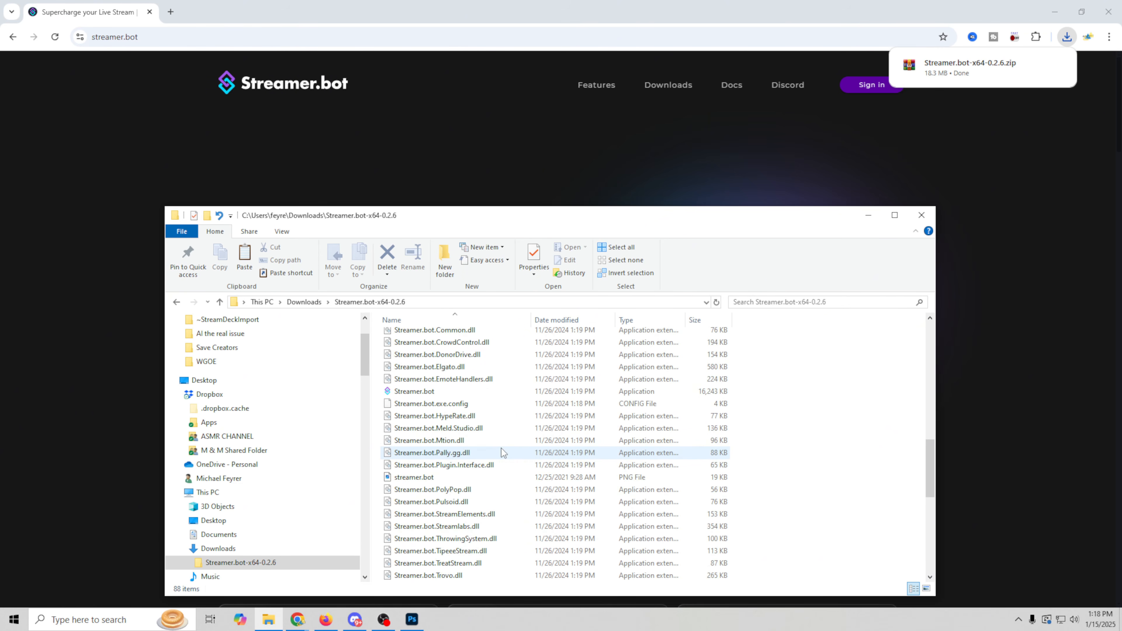
pyautogui.scroll(-4, 502, 448)
pyautogui.scroll(5, 501, 448)
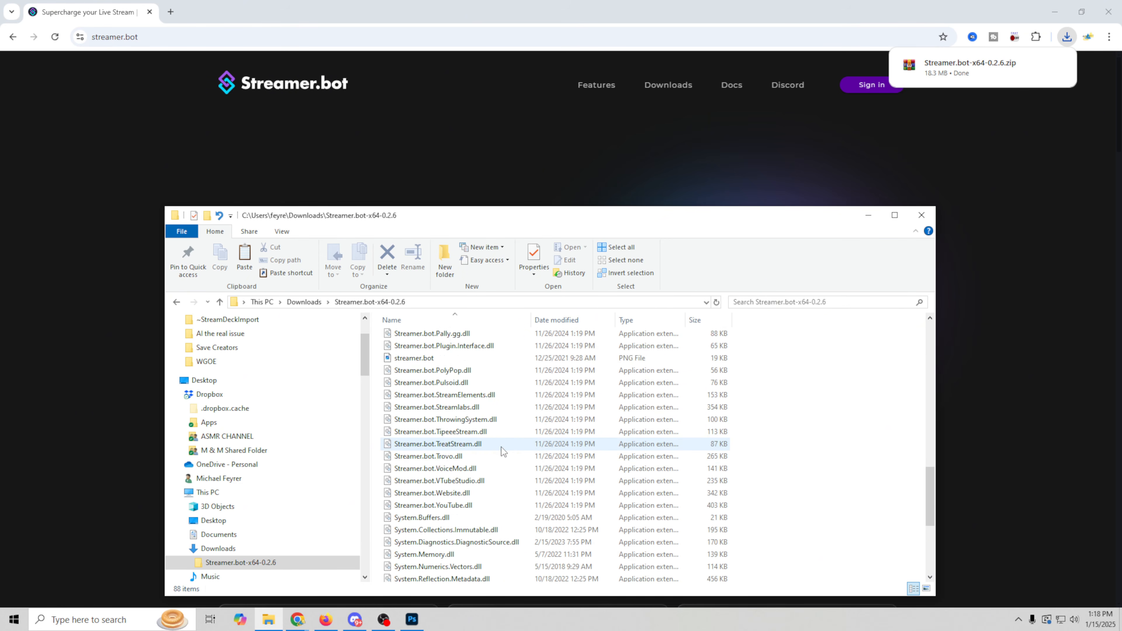
pyautogui.scroll(3, 501, 446)
pyautogui.scroll(-2, 501, 446)
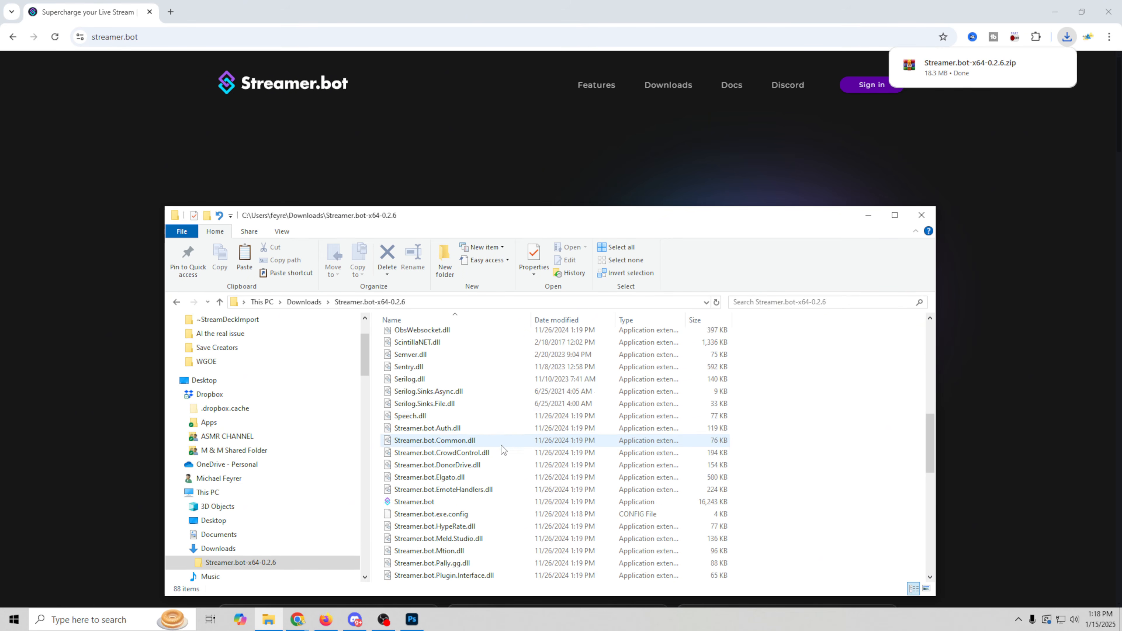
pyautogui.hotkey('alt', 'Up')
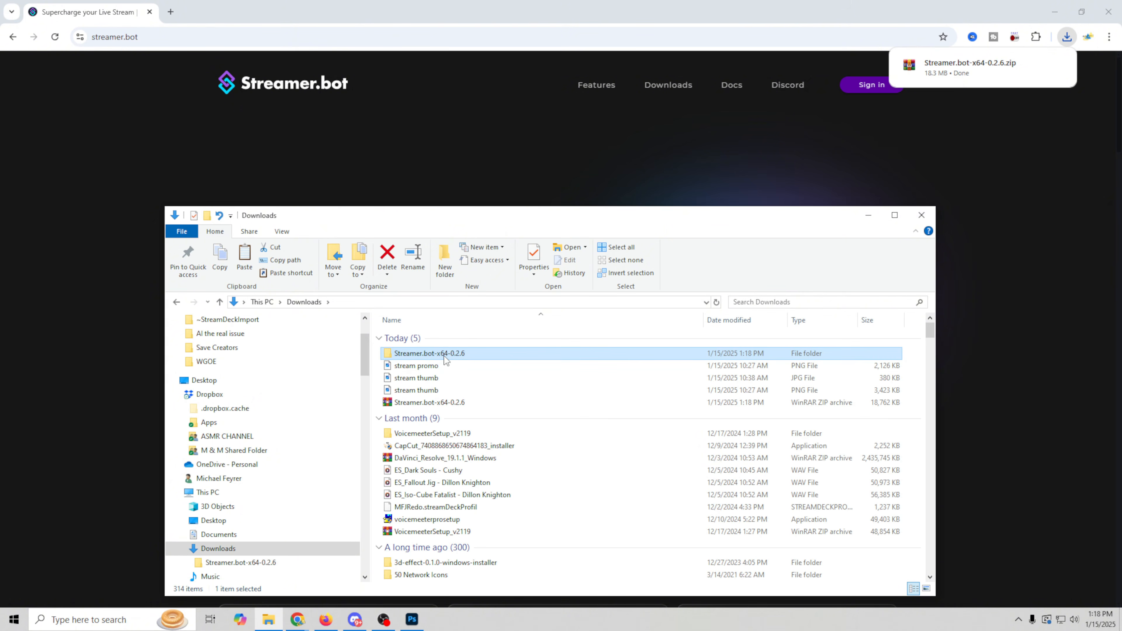
# Rename the extracted Streamer.bot-x64-0.2.6 folder to "Streamer.bot tutorial"
pyautogui.click(428, 357)
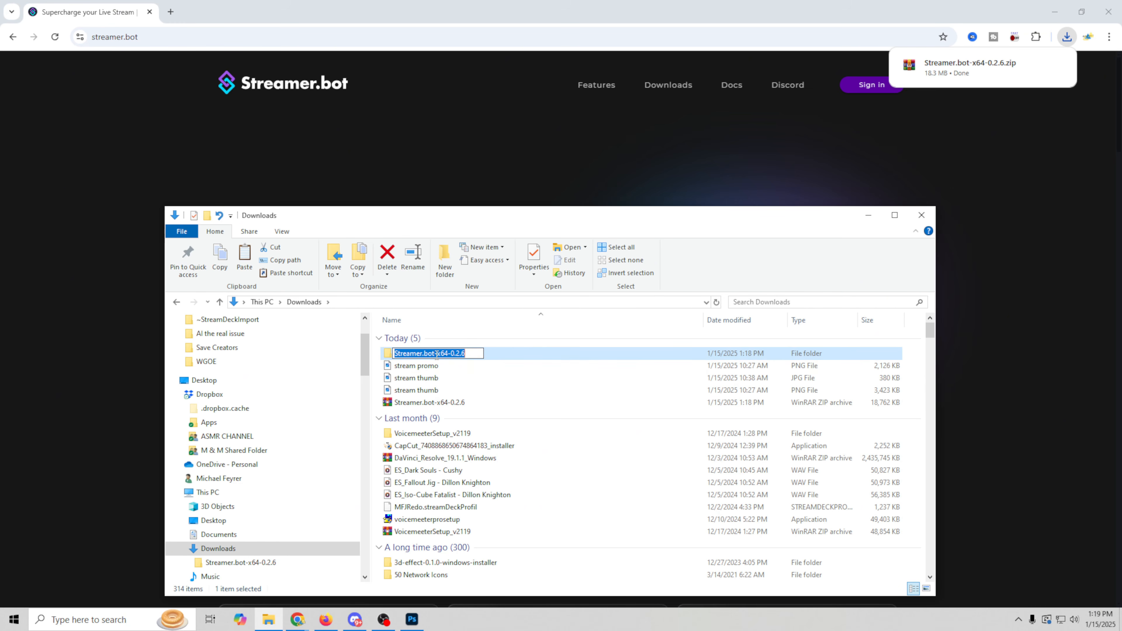
pyautogui.click(436, 353)
pyautogui.moveTo(436, 354); pyautogui.dragTo(565, 362)
pyautogui.write('b')
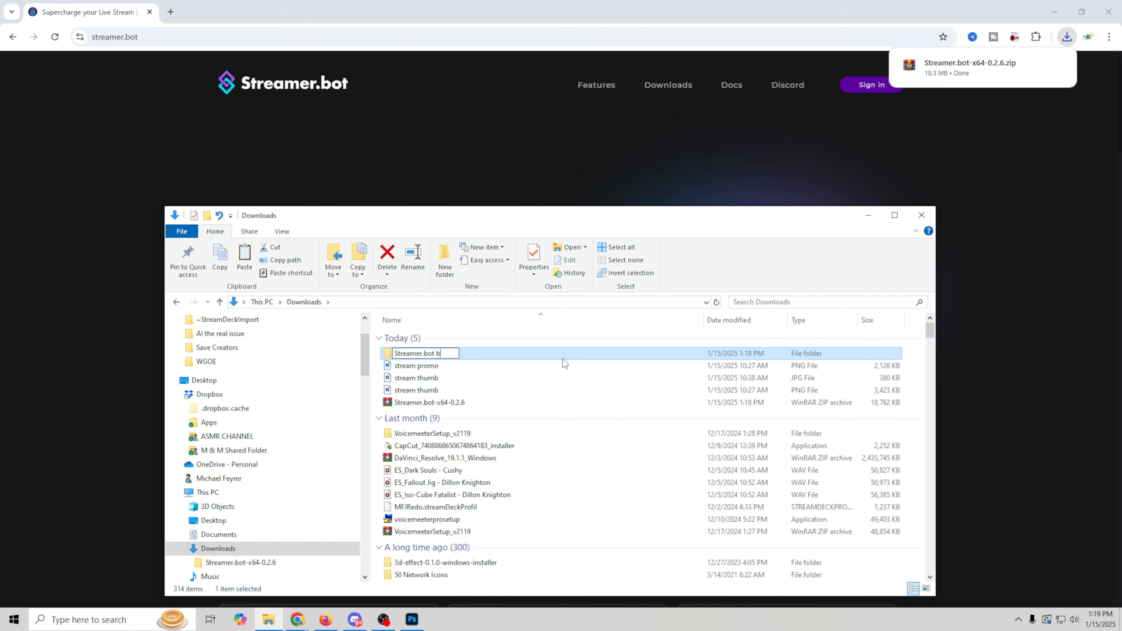
pyautogui.press('BackSpace')
pyautogui.write('tutorial')
pyautogui.press('Return')
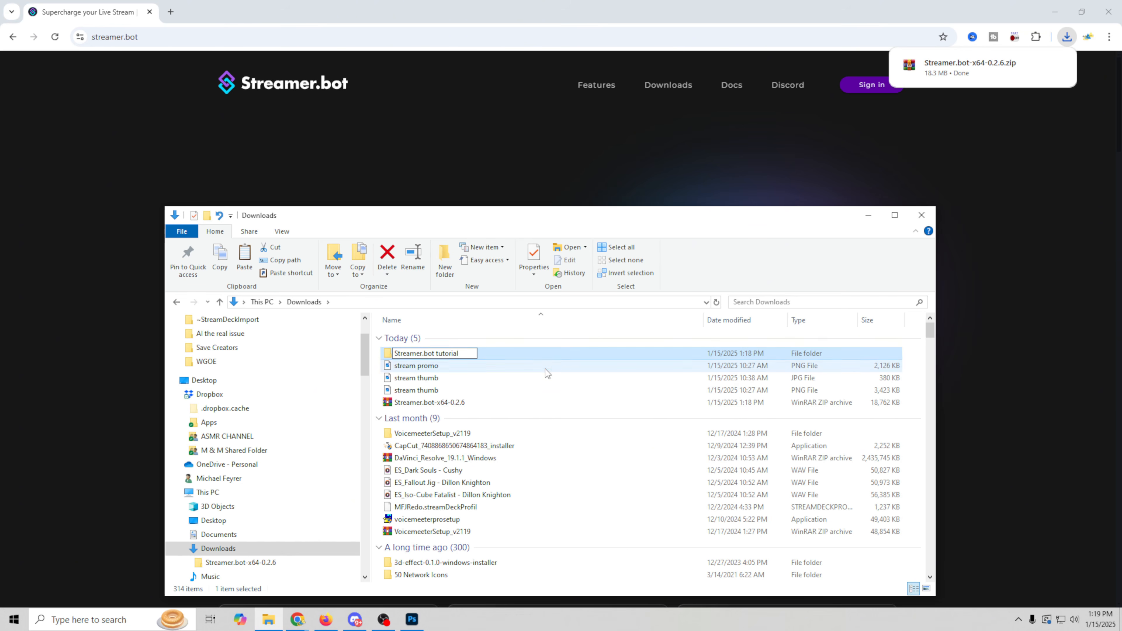
# Open the Streamer.bot tutorial folder and launch the Streamer.bot application from it
pyautogui.doubleClick(449, 352)
pyautogui.scroll(-15, 469, 473)
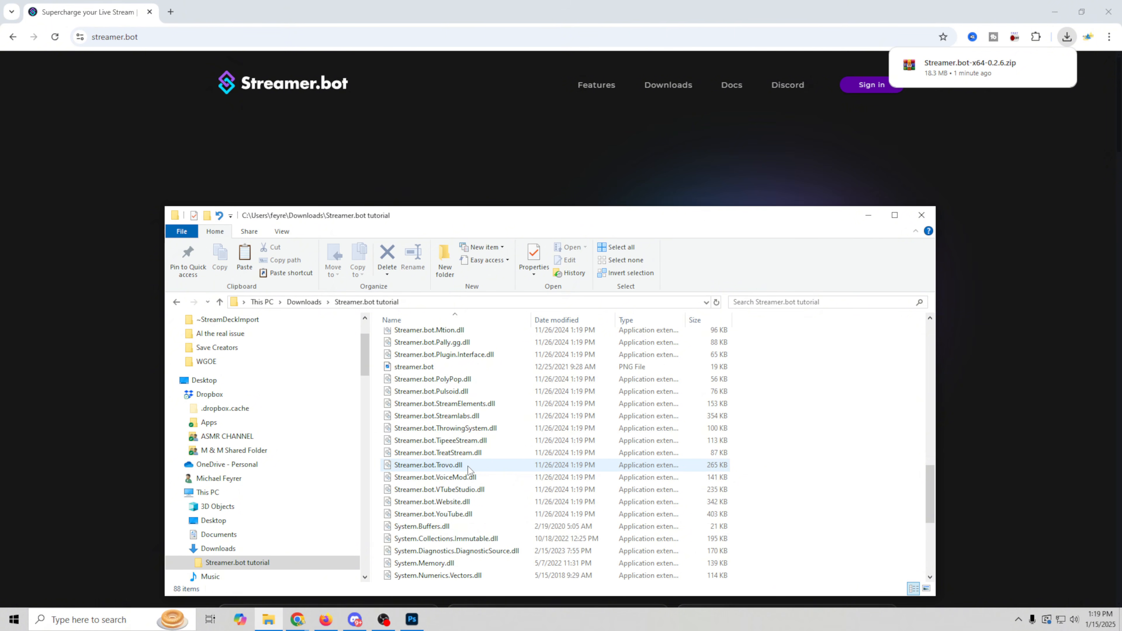
pyautogui.scroll(-4, 468, 467)
pyautogui.scroll(5, 469, 467)
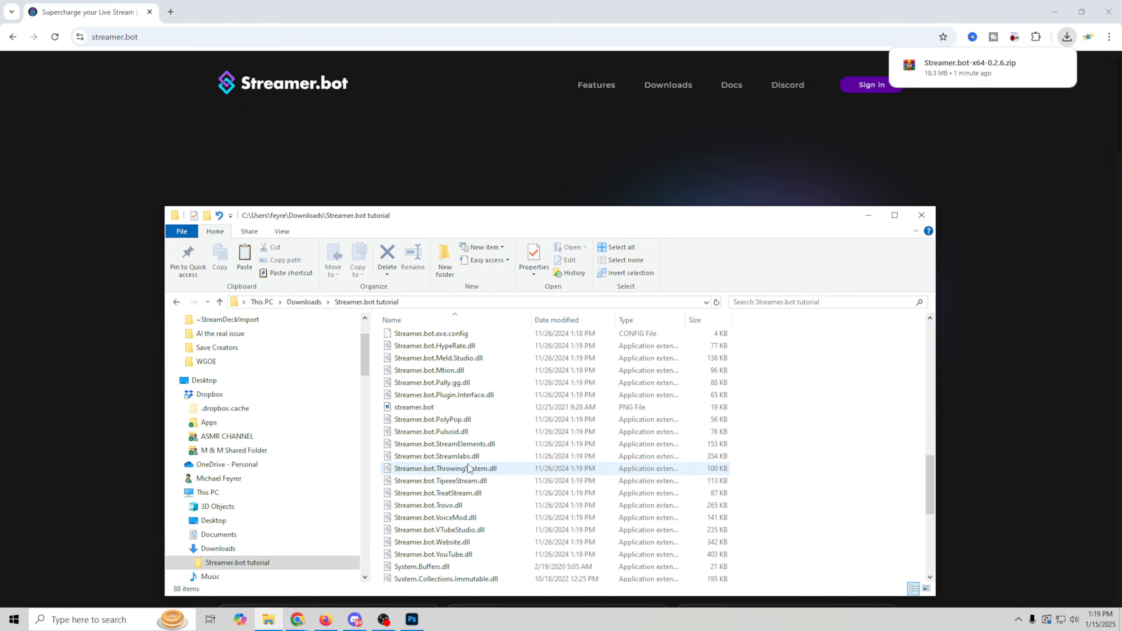
pyautogui.scroll(2, 470, 469)
pyautogui.click(409, 396)
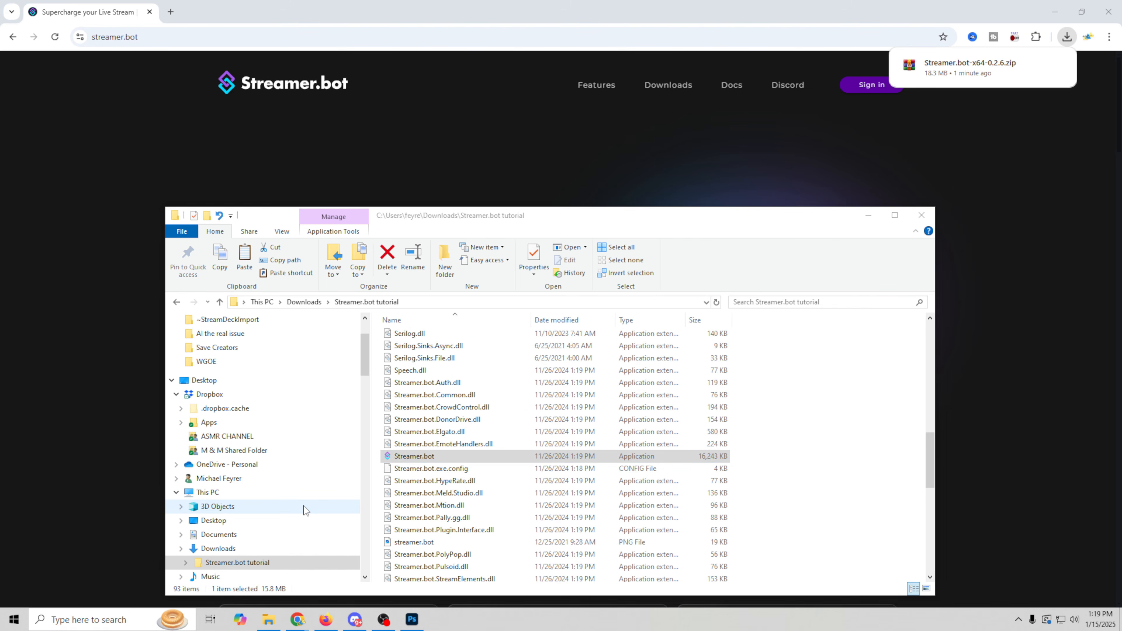
pyautogui.scroll(-2, 486, 425)
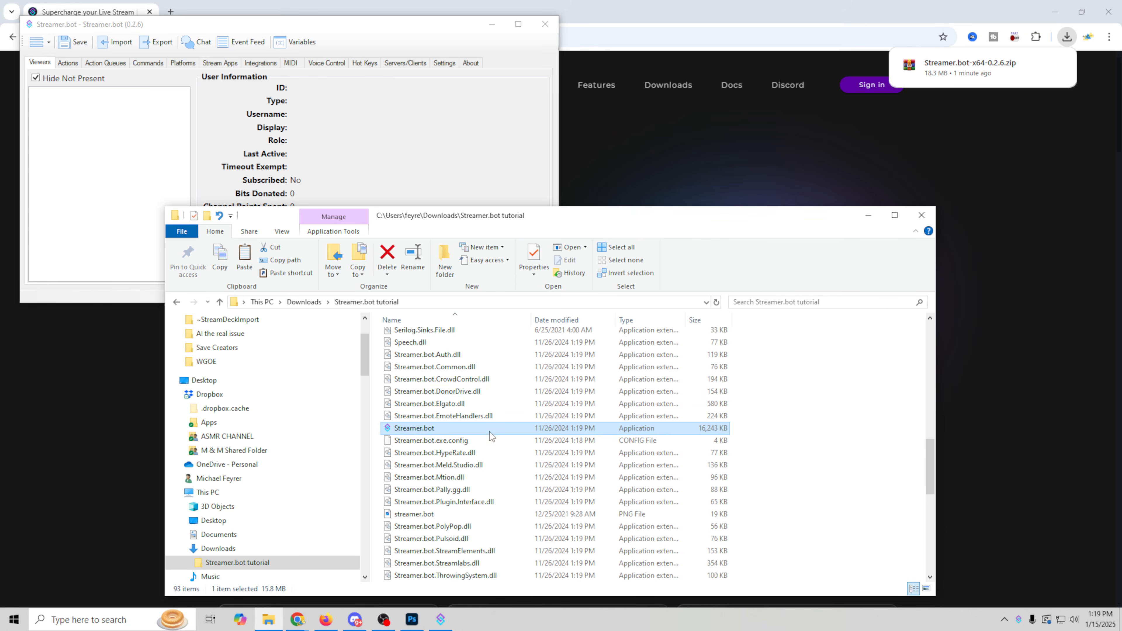
# Return the file window to Downloads and reposition the Streamer.bot window so it is fully in view
pyautogui.click(304, 302)
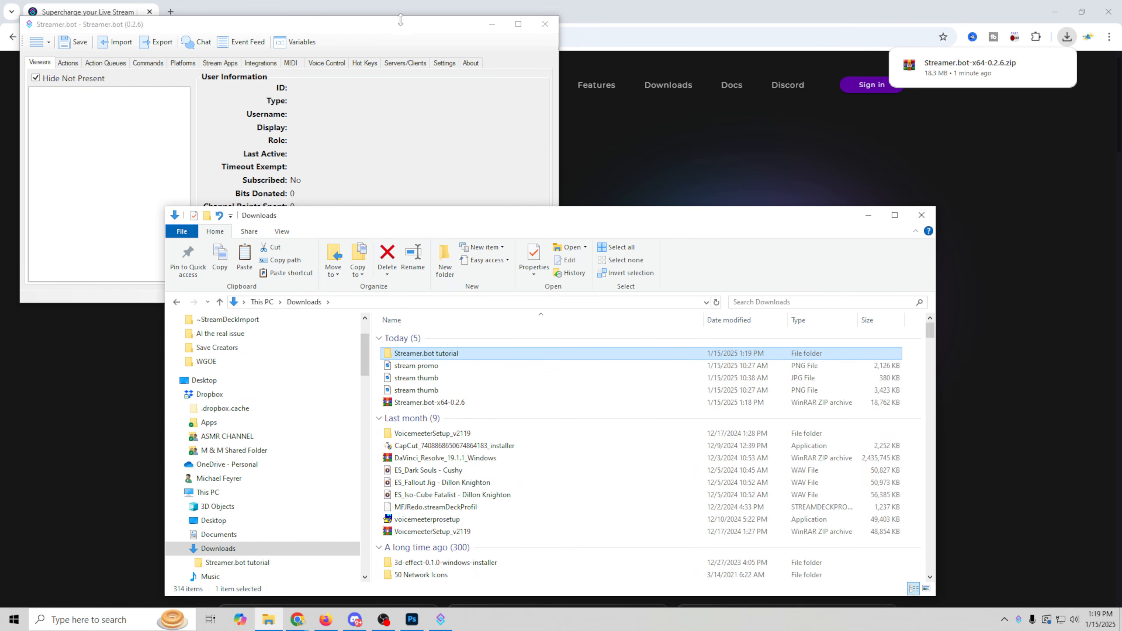
pyautogui.moveTo(399, 26); pyautogui.dragTo(654, 151)
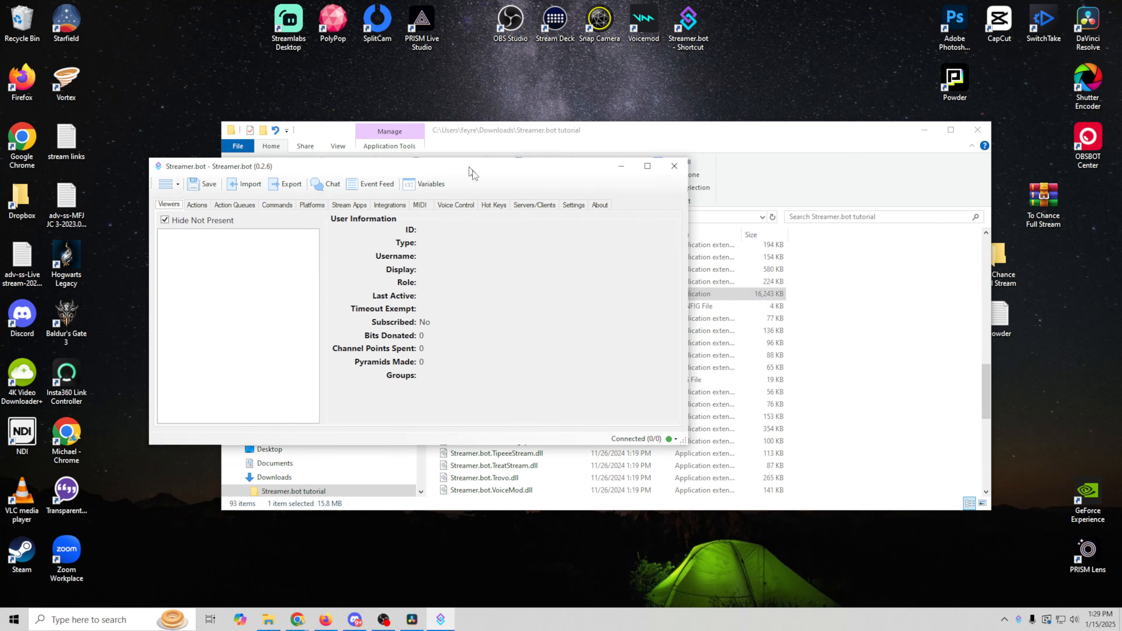
pyautogui.moveTo(470, 170); pyautogui.dragTo(632, 179)
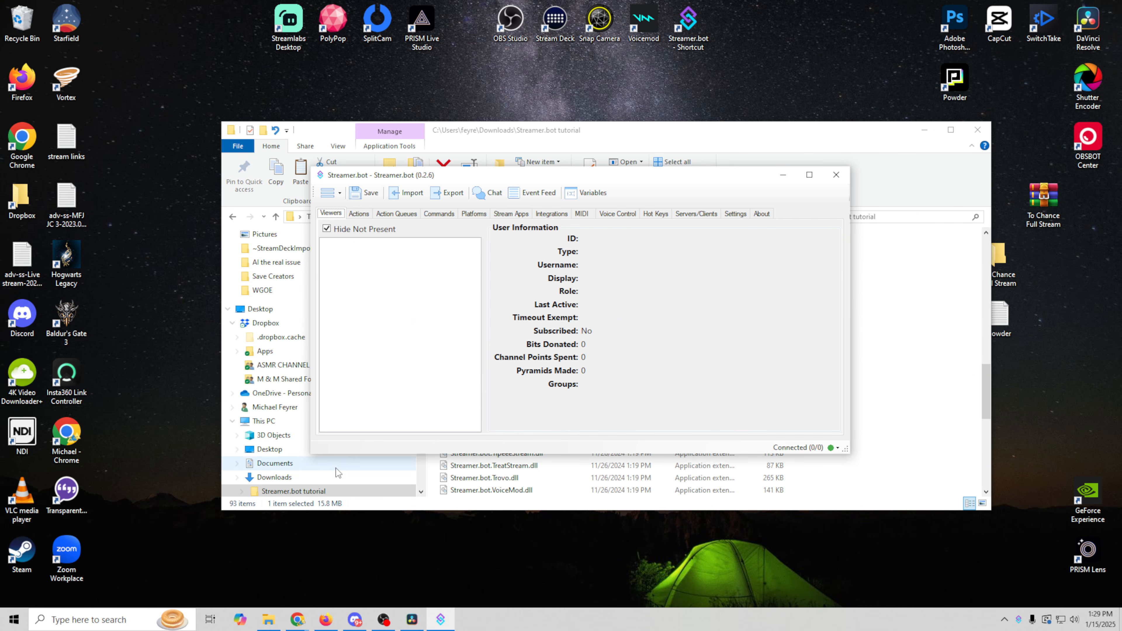
# Review the Actions section and the action queues' pending actions, queues and action history
pyautogui.click(358, 215)
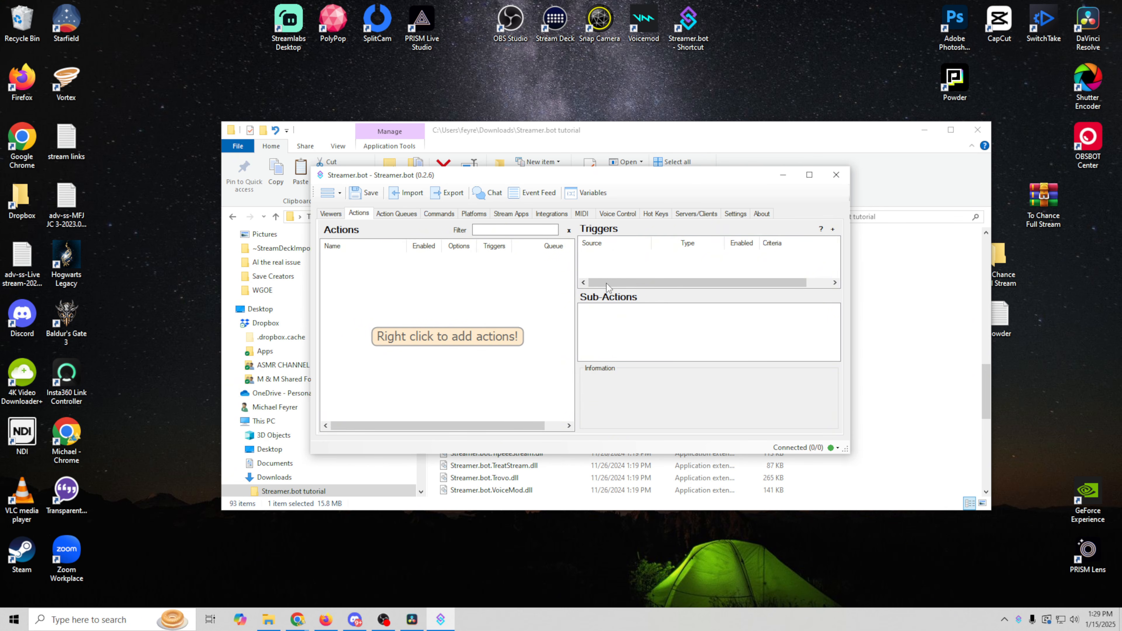
pyautogui.click(389, 215)
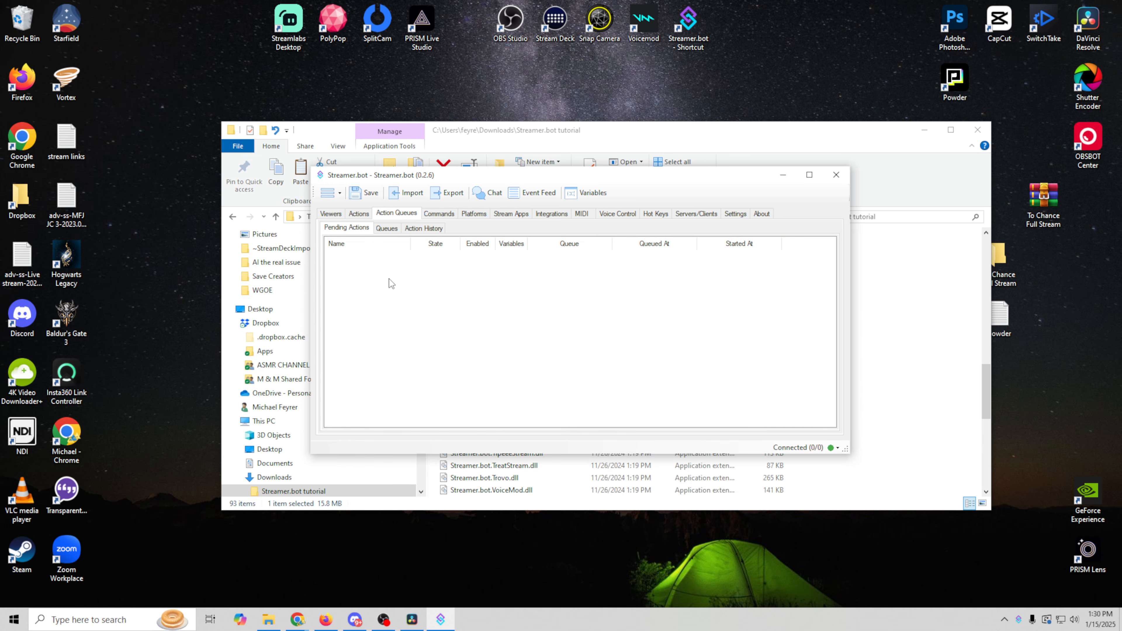
pyautogui.click(386, 228)
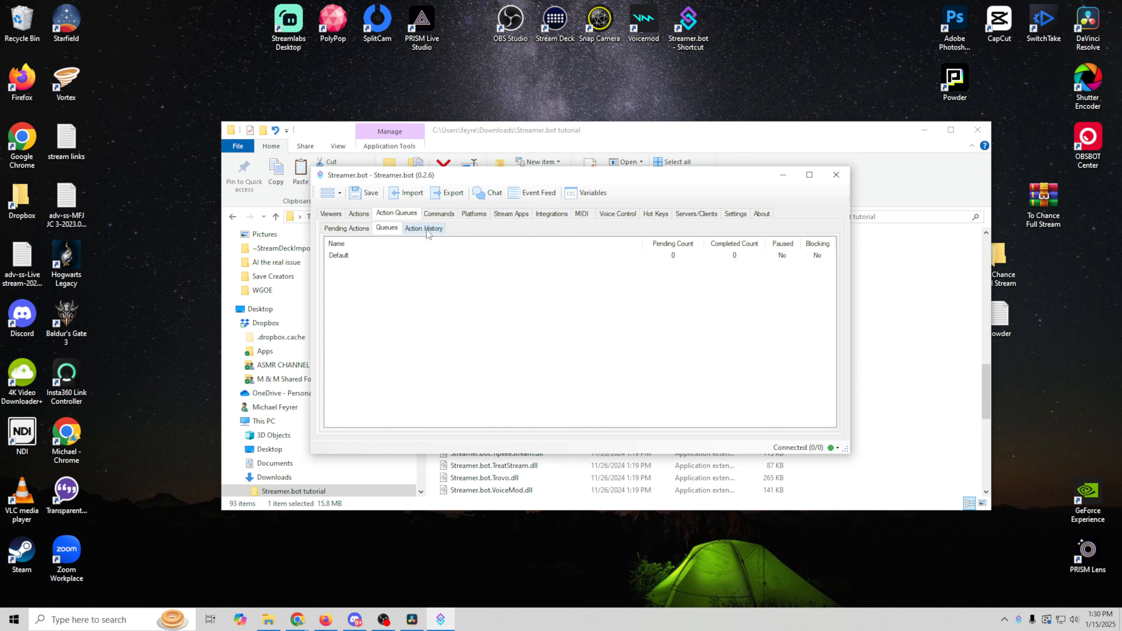
pyautogui.click(425, 230)
pyautogui.click(348, 230)
pyautogui.click(388, 229)
pyautogui.click(423, 228)
pyautogui.click(346, 229)
# Review the options for adding a chat command and the Twitch, YouTube and Trovo platform pages
pyautogui.click(438, 213)
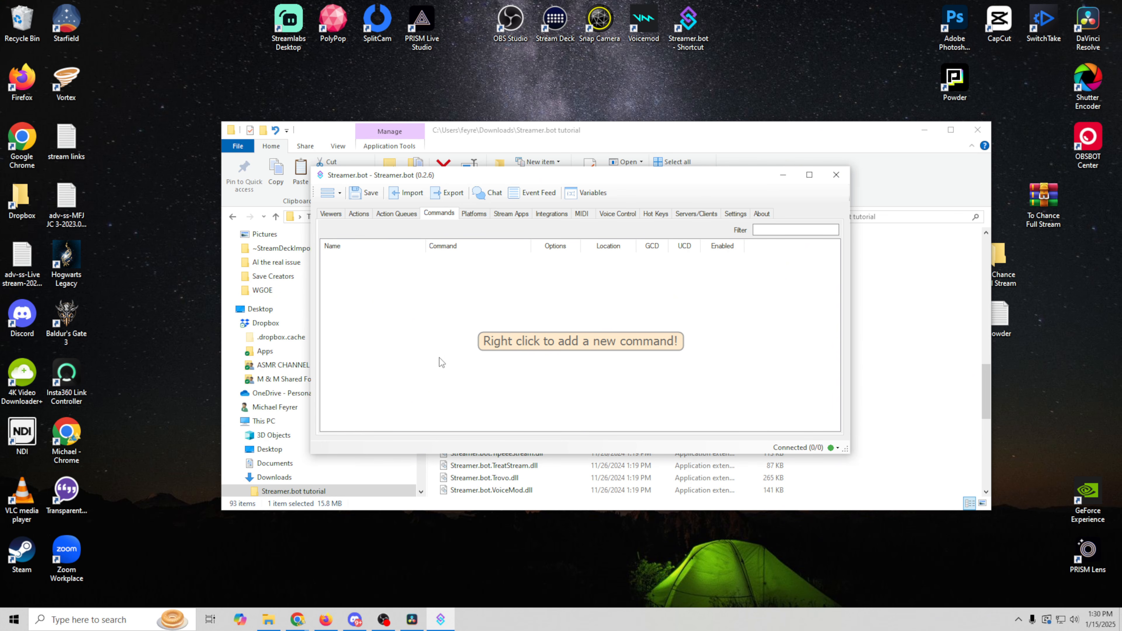
pyautogui.rightClick(419, 323)
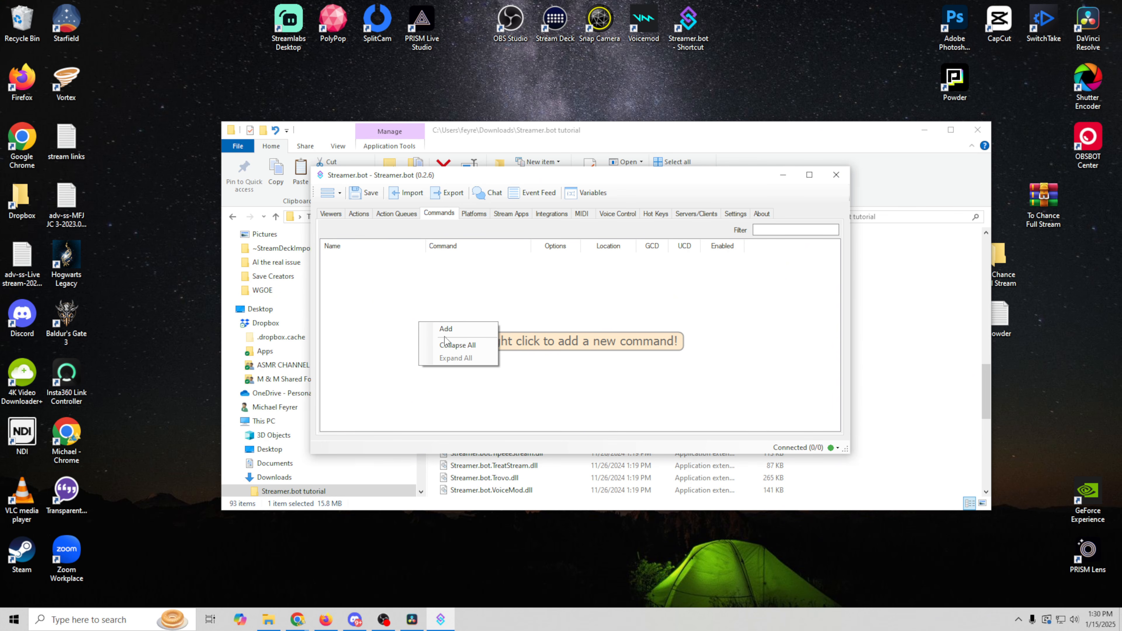
pyautogui.click(497, 235)
pyautogui.click(484, 215)
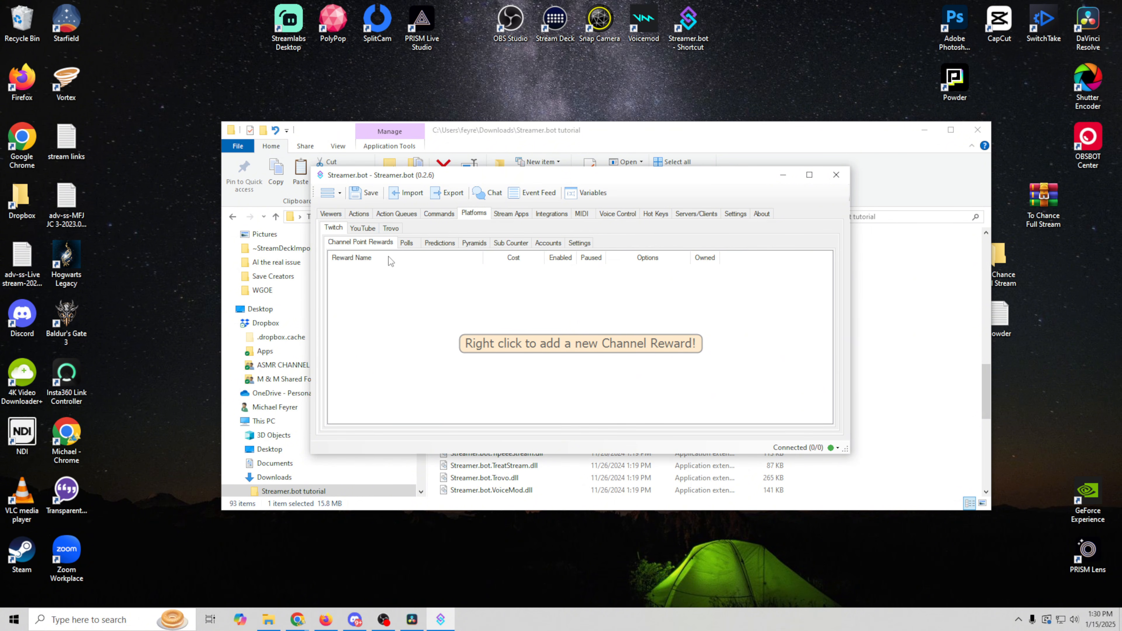
pyautogui.click(357, 230)
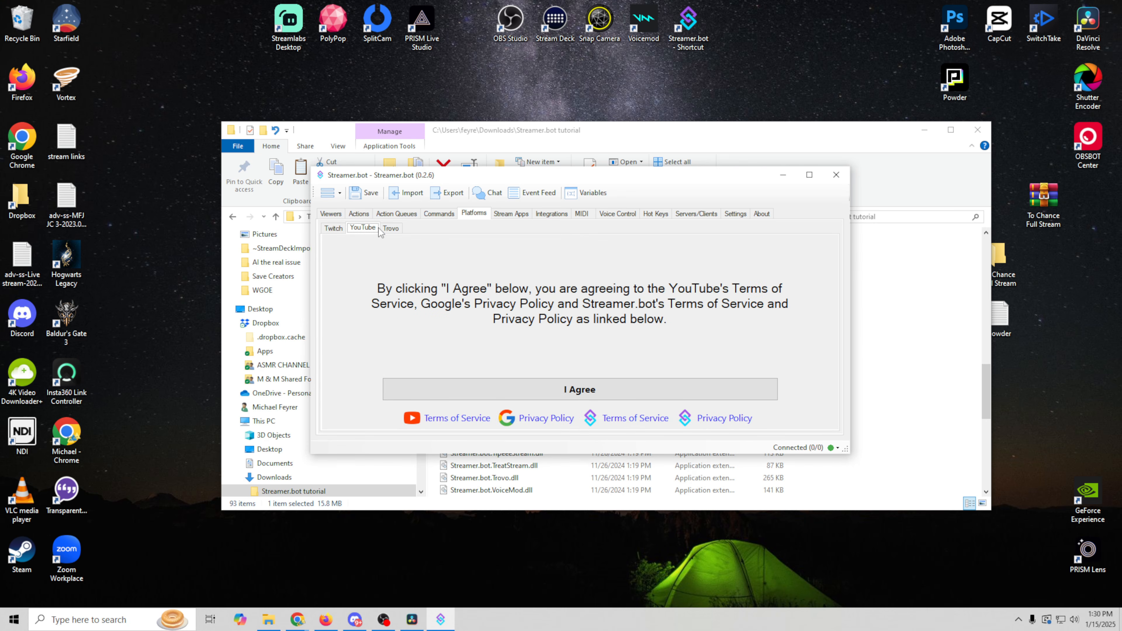
pyautogui.click(391, 229)
pyautogui.click(332, 231)
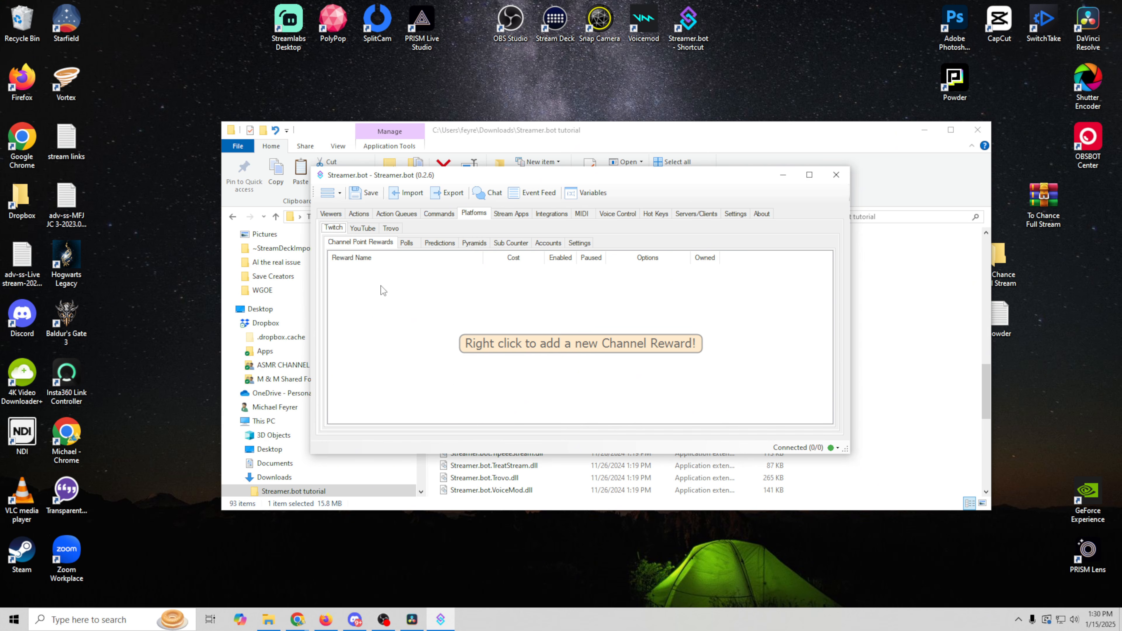
# Review the stream app connection pages for OBS, Streamlabs Desktop, Meld Studio and PolyPop
pyautogui.click(513, 215)
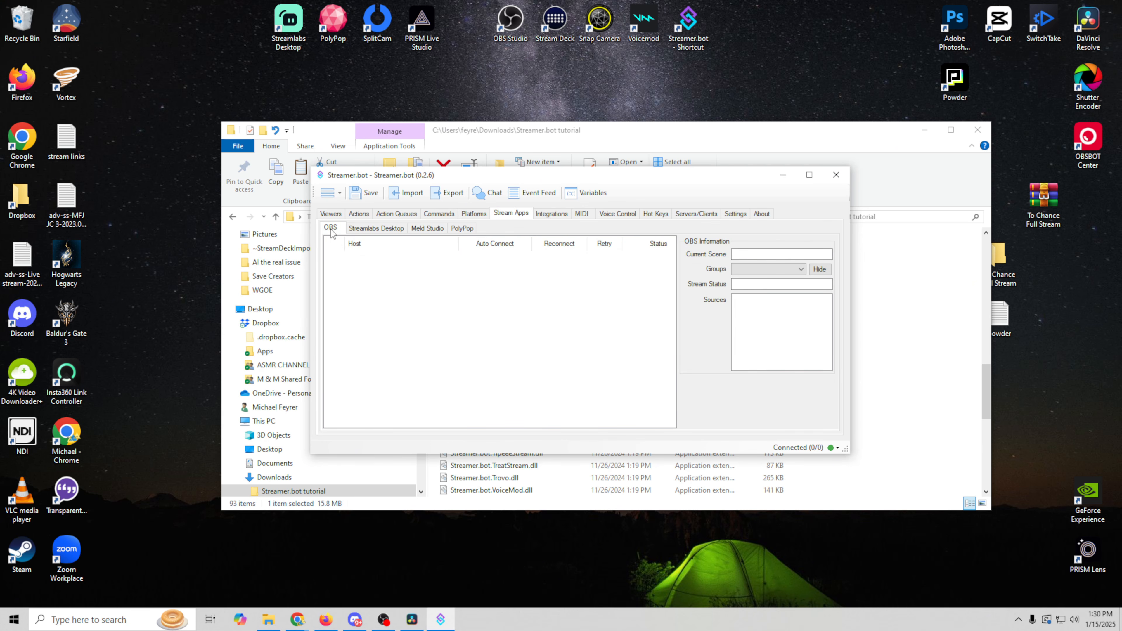
pyautogui.click(373, 229)
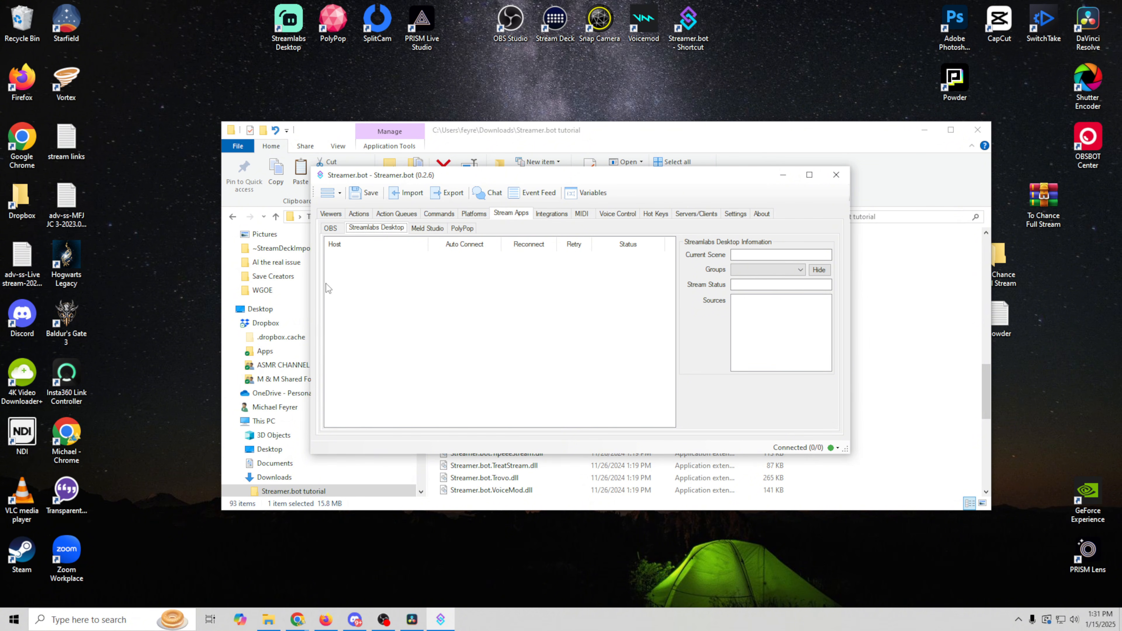
pyautogui.click(428, 229)
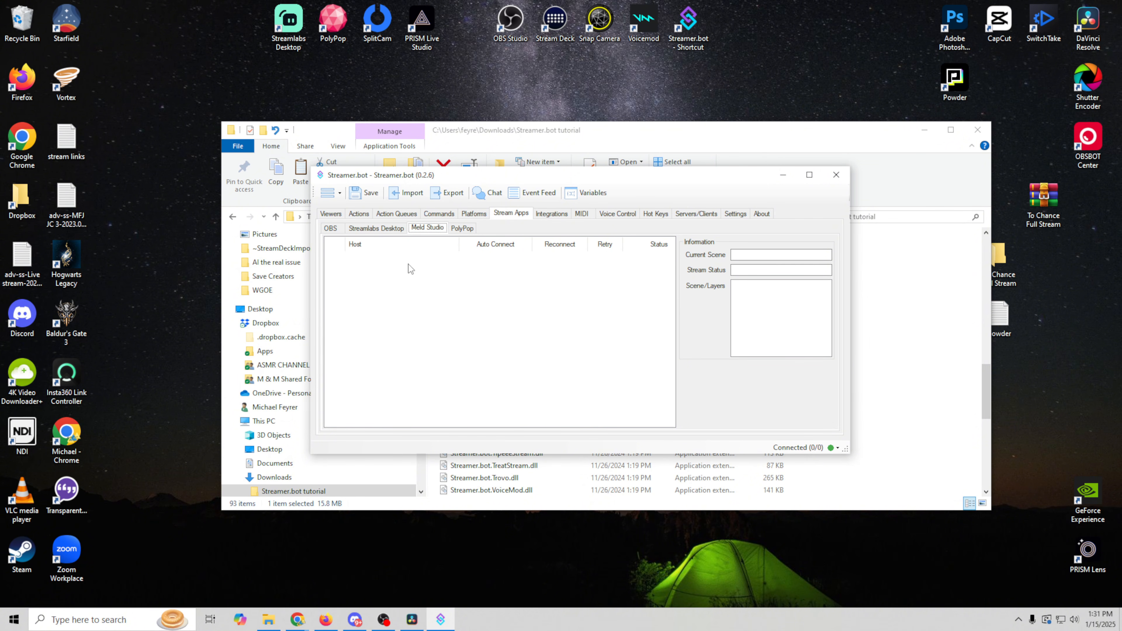
pyautogui.click(465, 229)
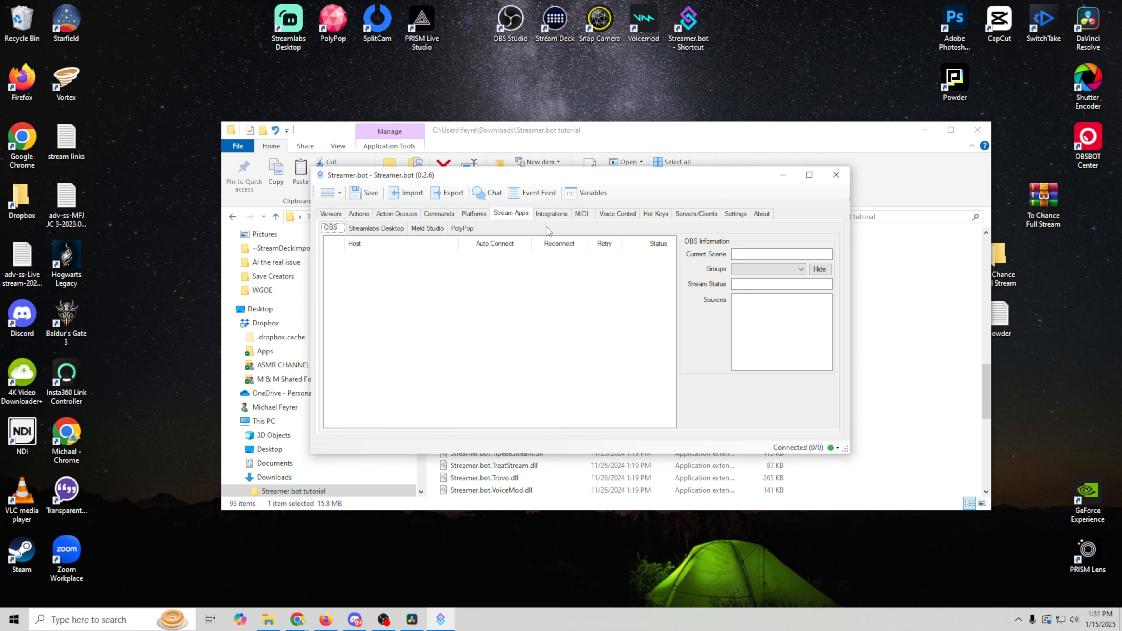
# Review the integration pages for Streamlabs, StreamElements, VoiceMod, DonorDrive, Pulsoid and HypeRate.io
pyautogui.click(548, 216)
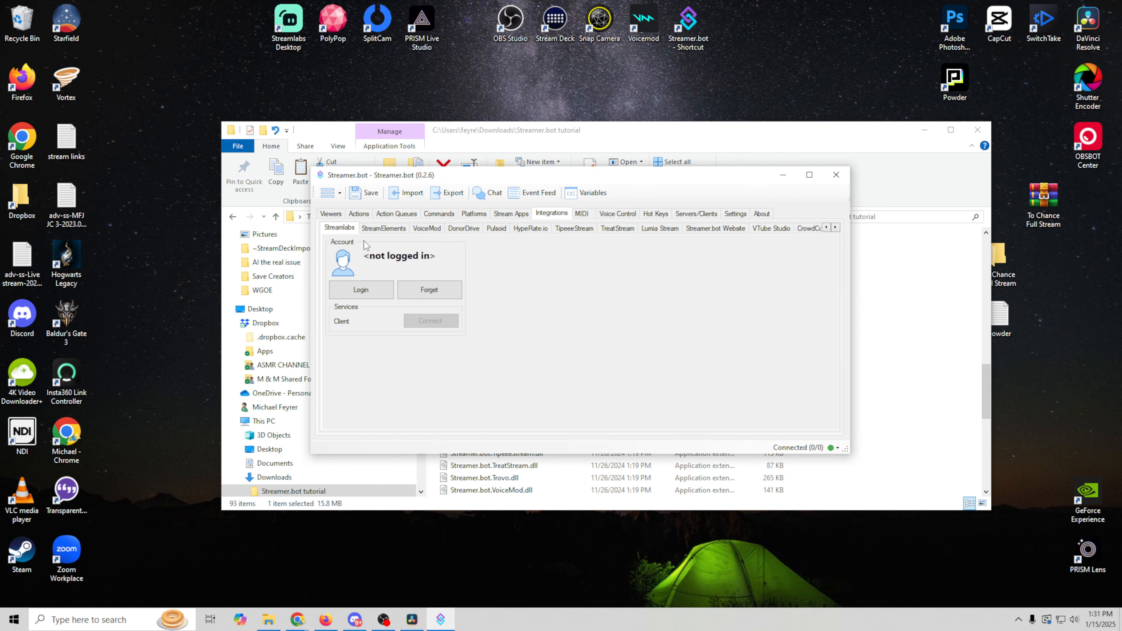
pyautogui.click(383, 229)
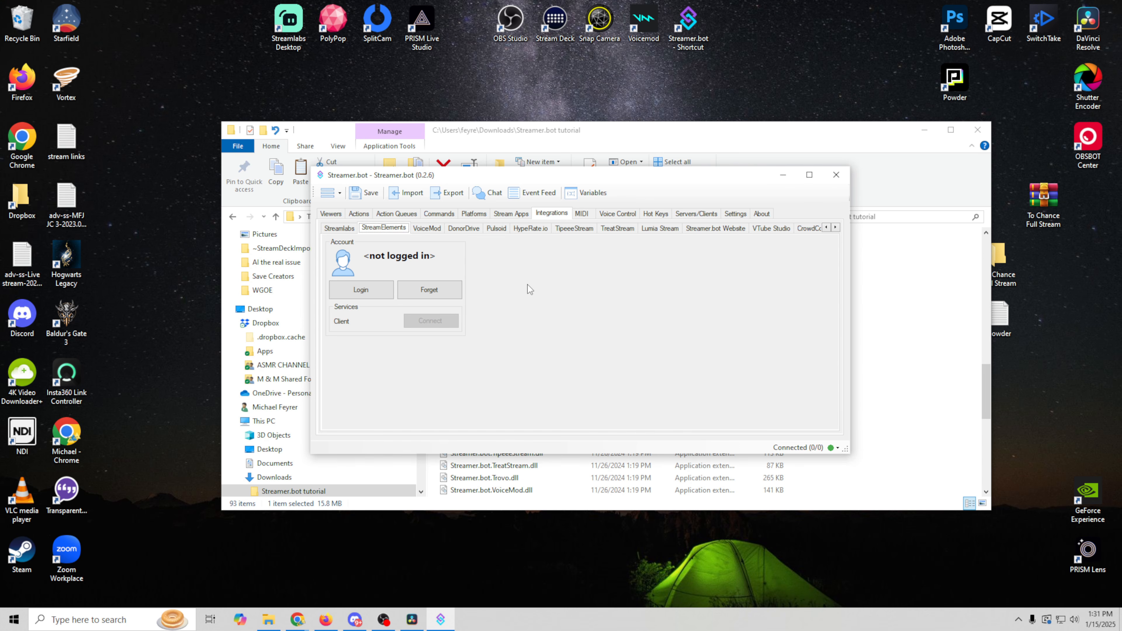
pyautogui.click(427, 228)
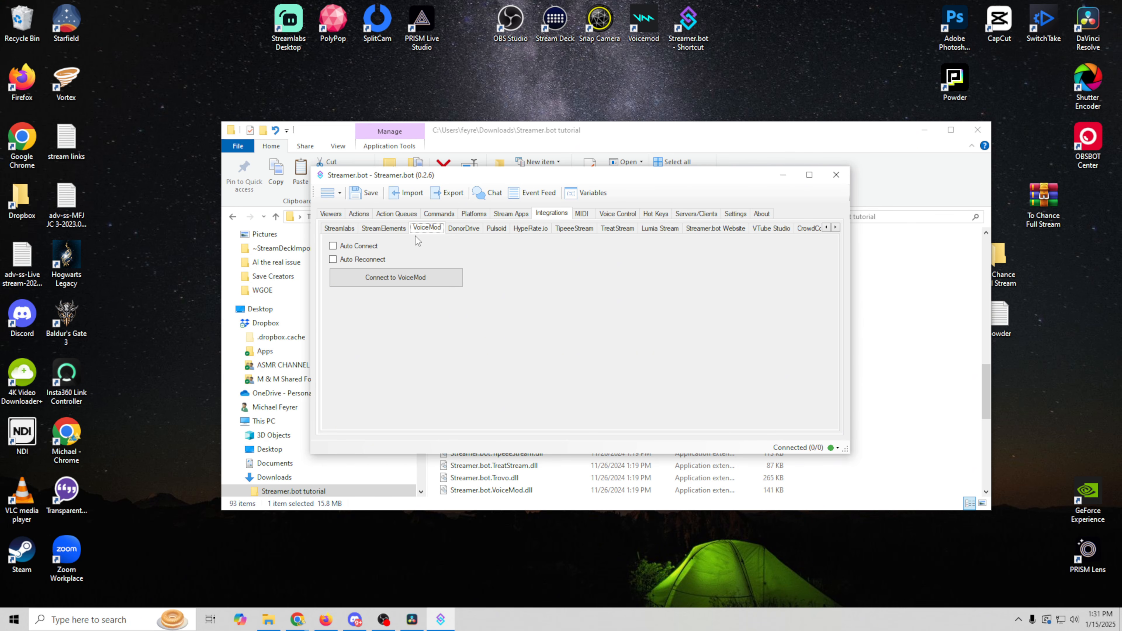
pyautogui.click(464, 230)
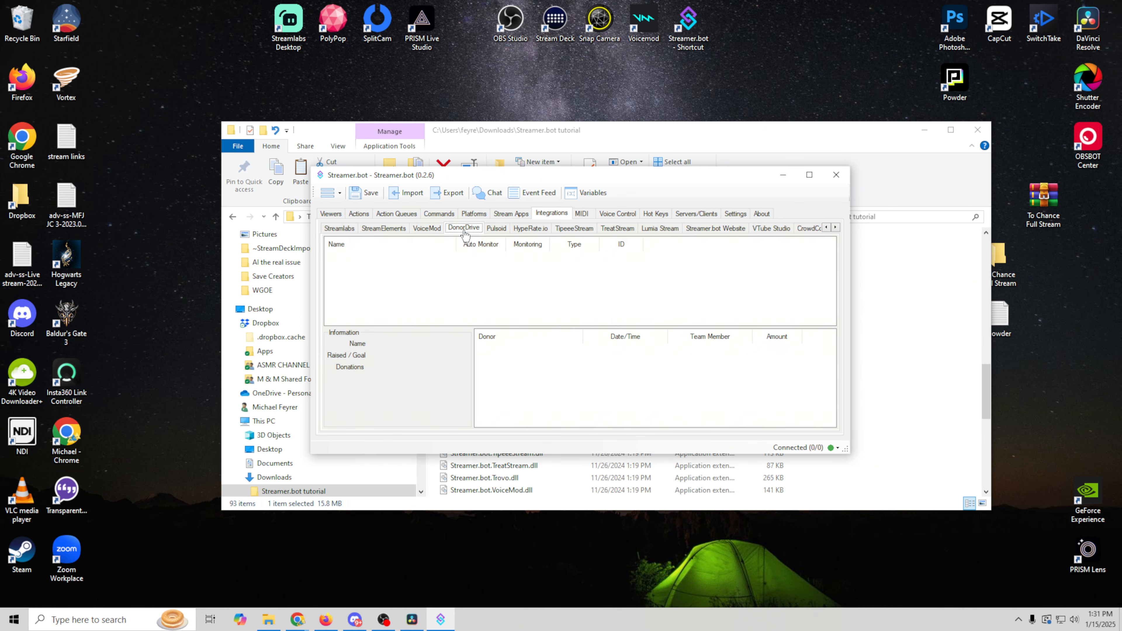
pyautogui.click(497, 229)
pyautogui.click(535, 230)
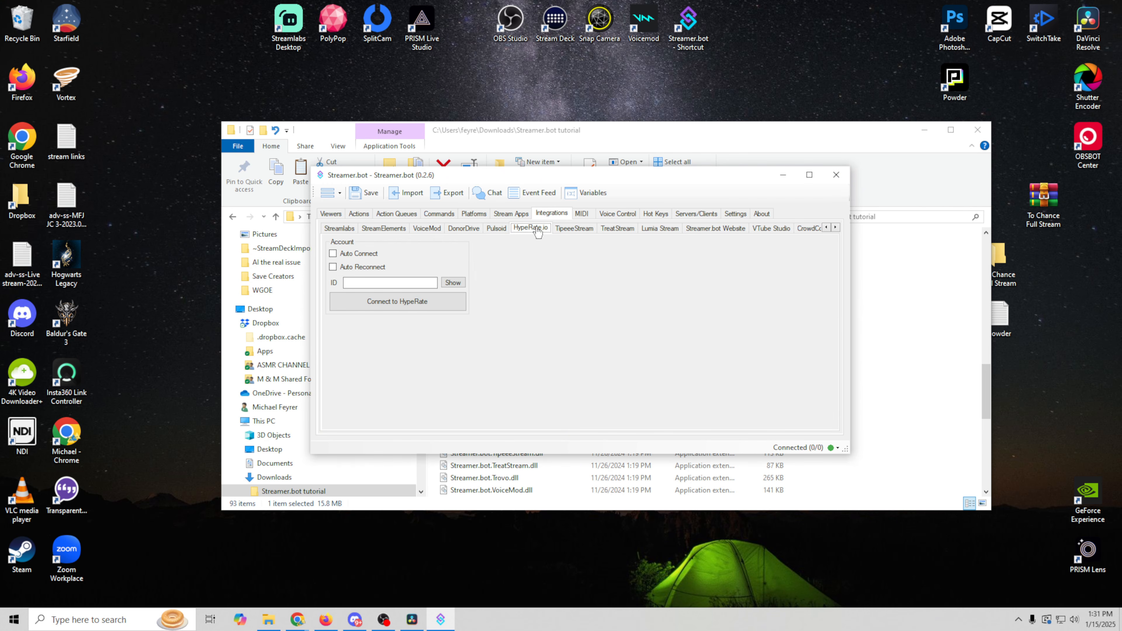
# Review the integration pages for TipeeeStream, TreatStream, Lumia Stream, the Streamer.bot Website and VTube Studio
pyautogui.click(576, 228)
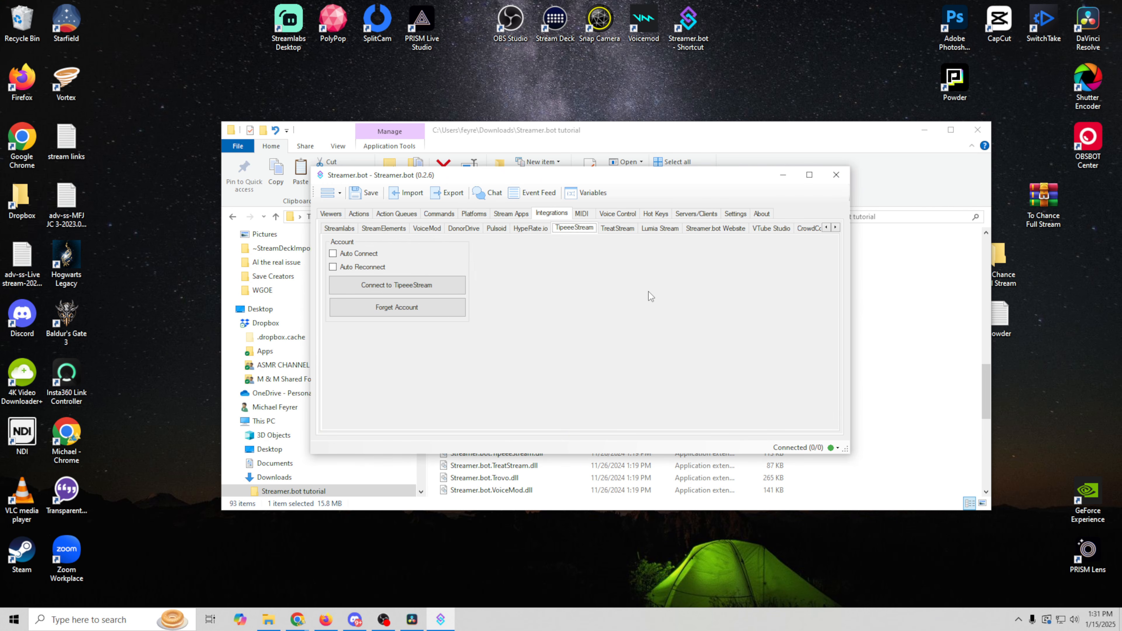
pyautogui.click(621, 231)
pyautogui.click(663, 229)
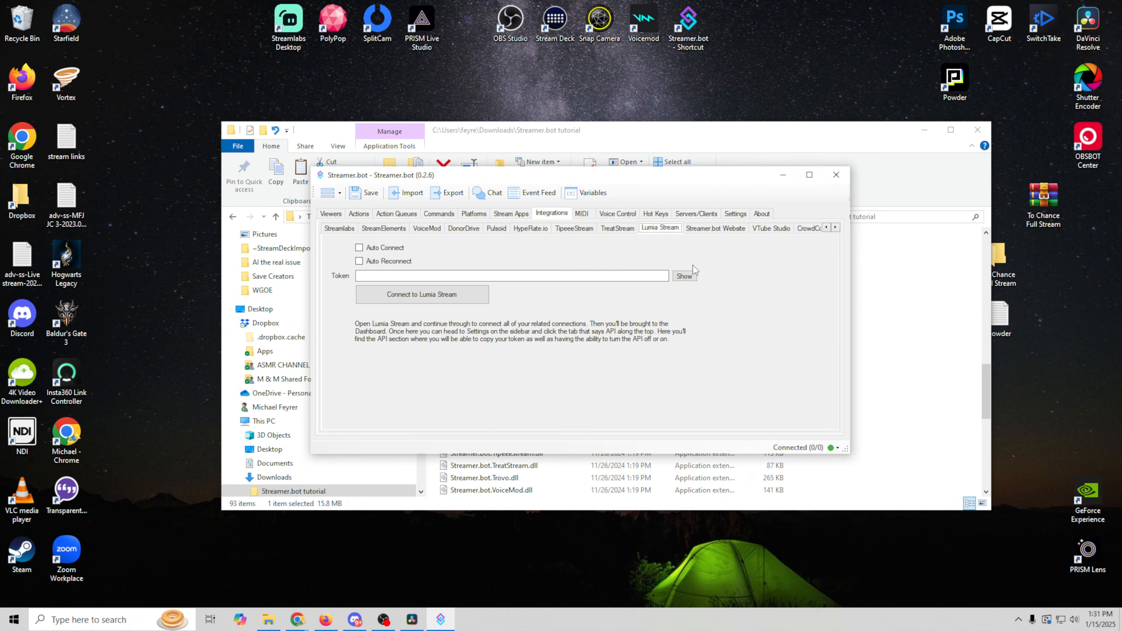
pyautogui.click(716, 233)
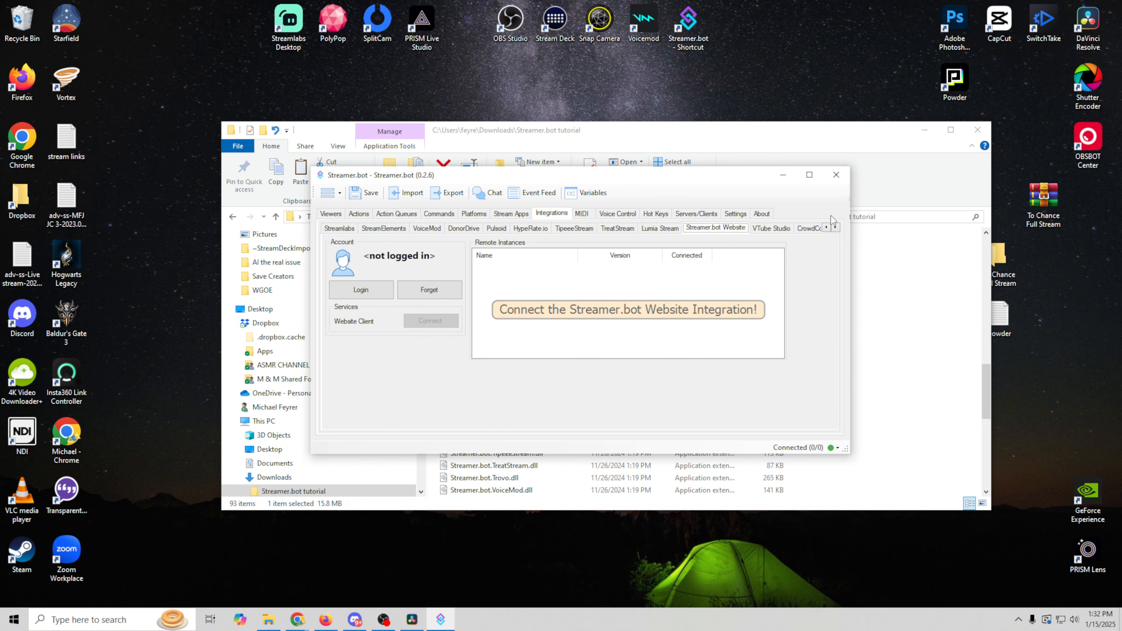
pyautogui.click(770, 232)
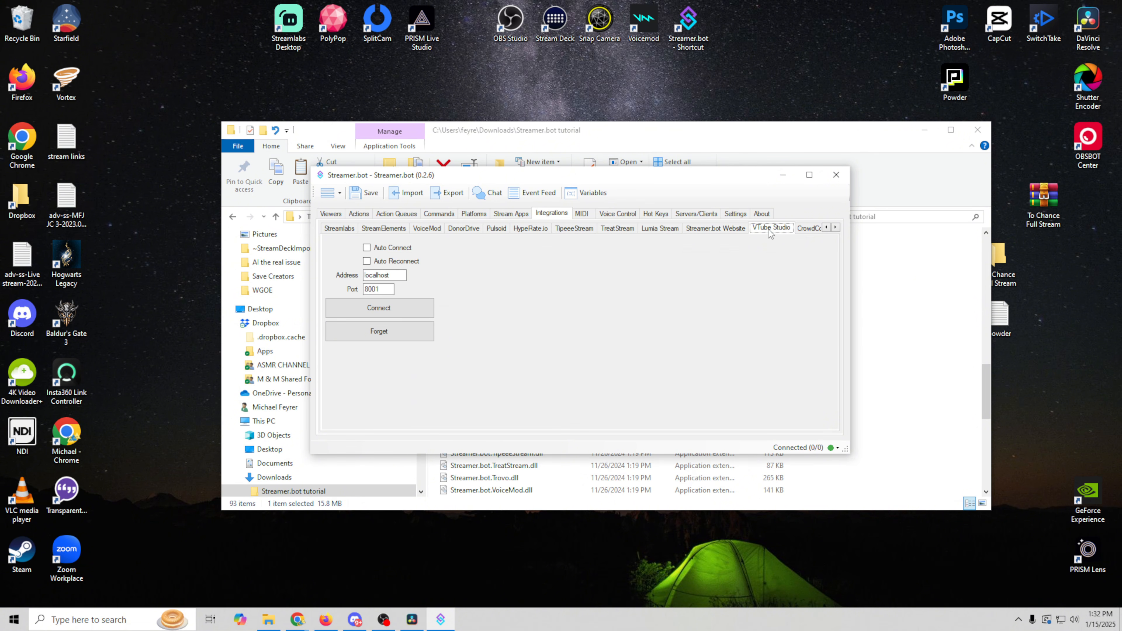
# Review the CrowdControl integration and the Elgato pages for Stream Deck, Wave Link and Camera Hub
pyautogui.click(835, 227)
pyautogui.click(836, 227)
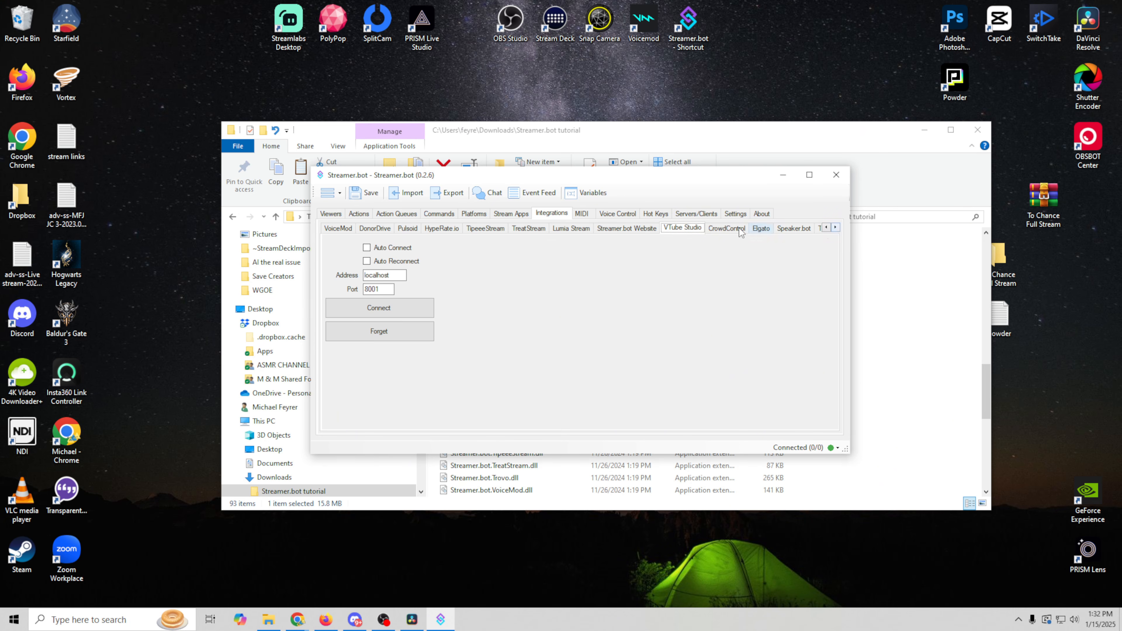
pyautogui.click(733, 229)
pyautogui.click(835, 227)
pyautogui.click(726, 229)
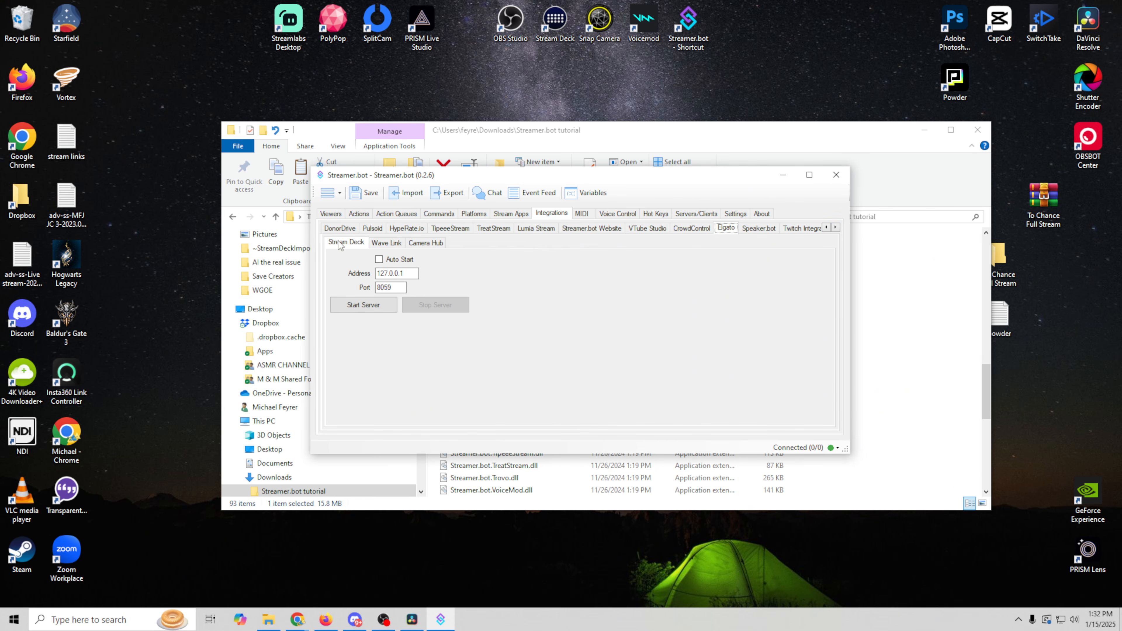
pyautogui.click(380, 245)
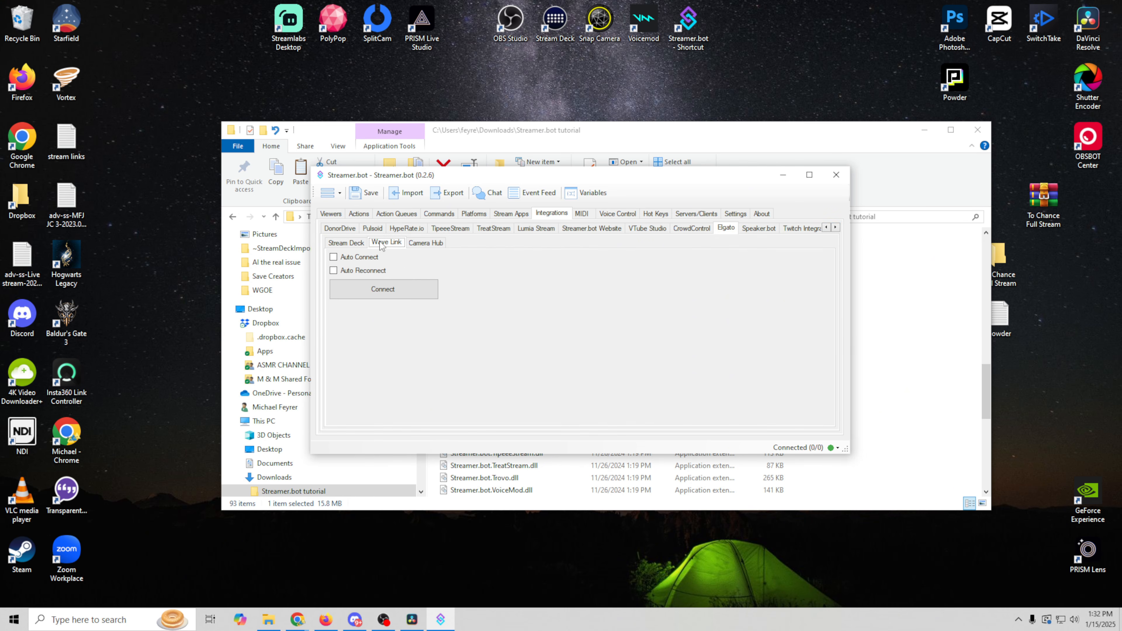
pyautogui.click(431, 243)
pyautogui.click(358, 243)
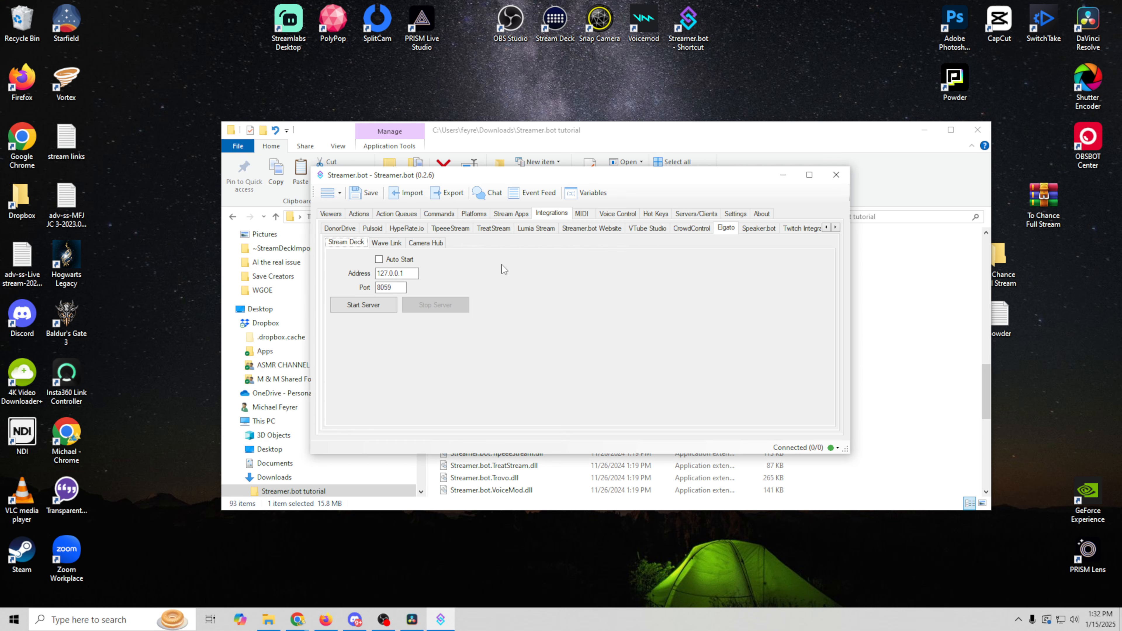
# Review the integration pages for Speaker.bot, the Twitch Integrated Throwing System and Pally.gg
pyautogui.click(762, 229)
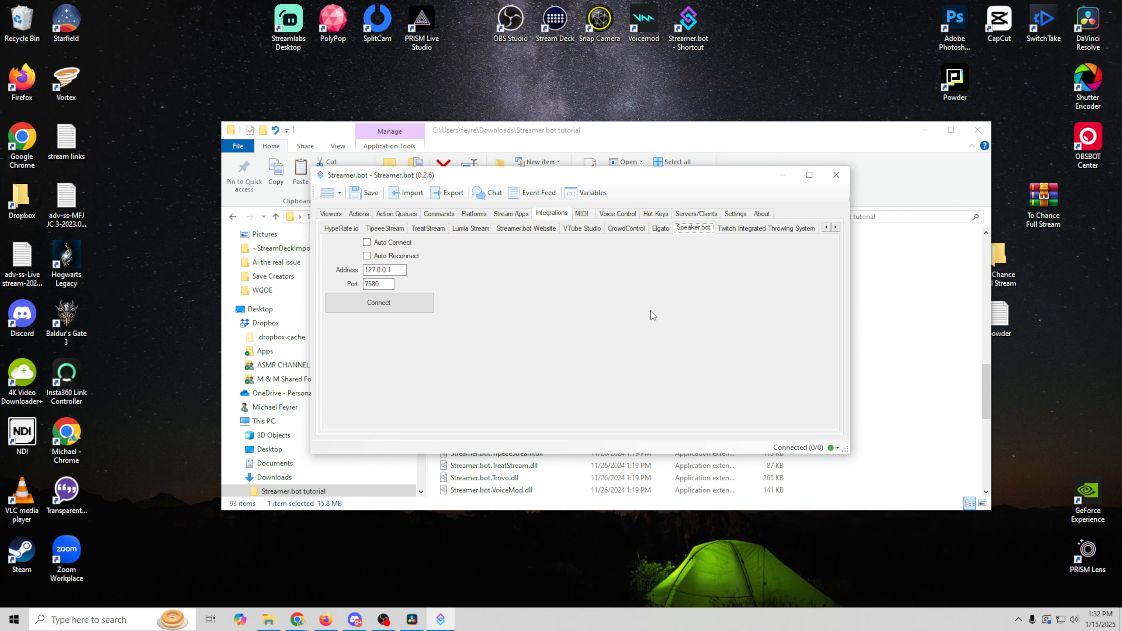
pyautogui.click(740, 228)
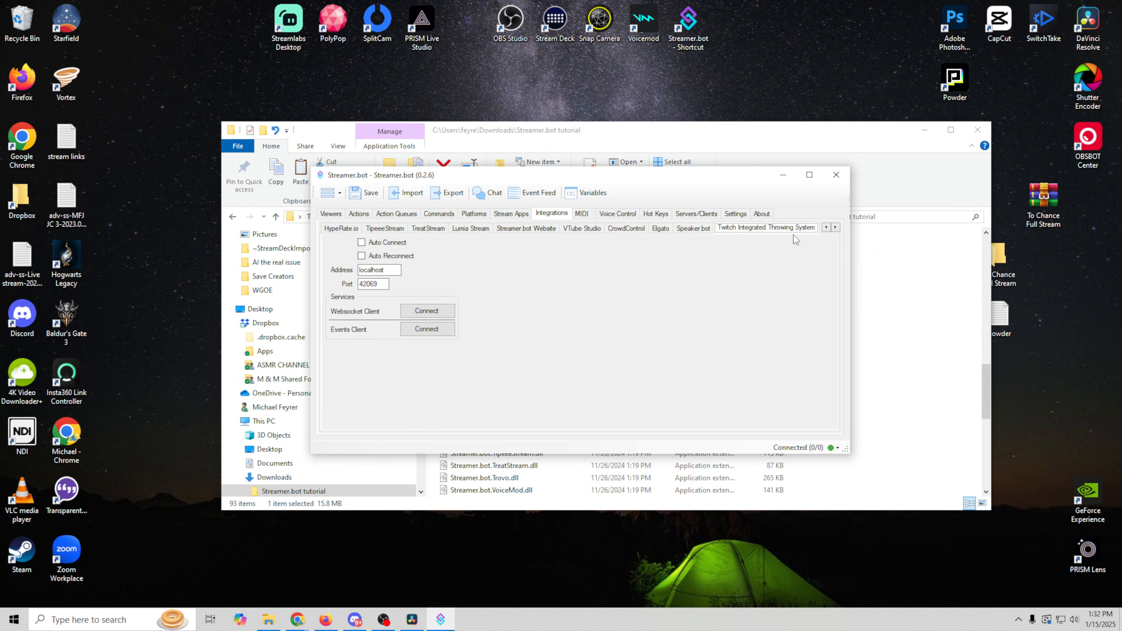
pyautogui.click(835, 229)
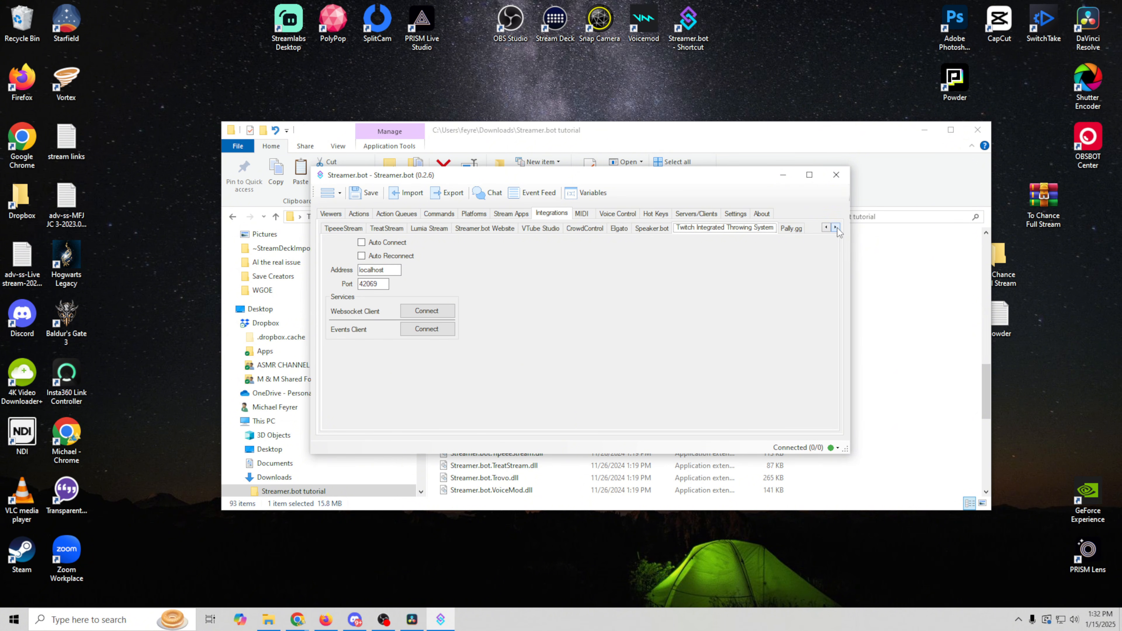
pyautogui.click(791, 228)
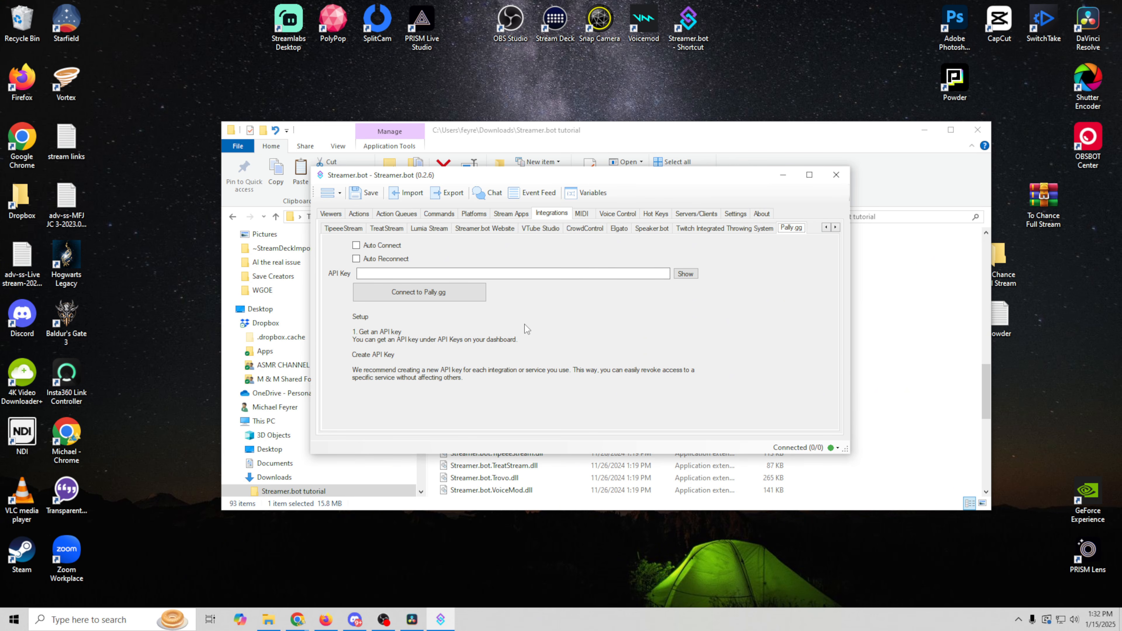
# Review the MIDI, Voice Control, Hot Keys and Servers/Clients sections, including the options for adding a voice command
pyautogui.click(581, 214)
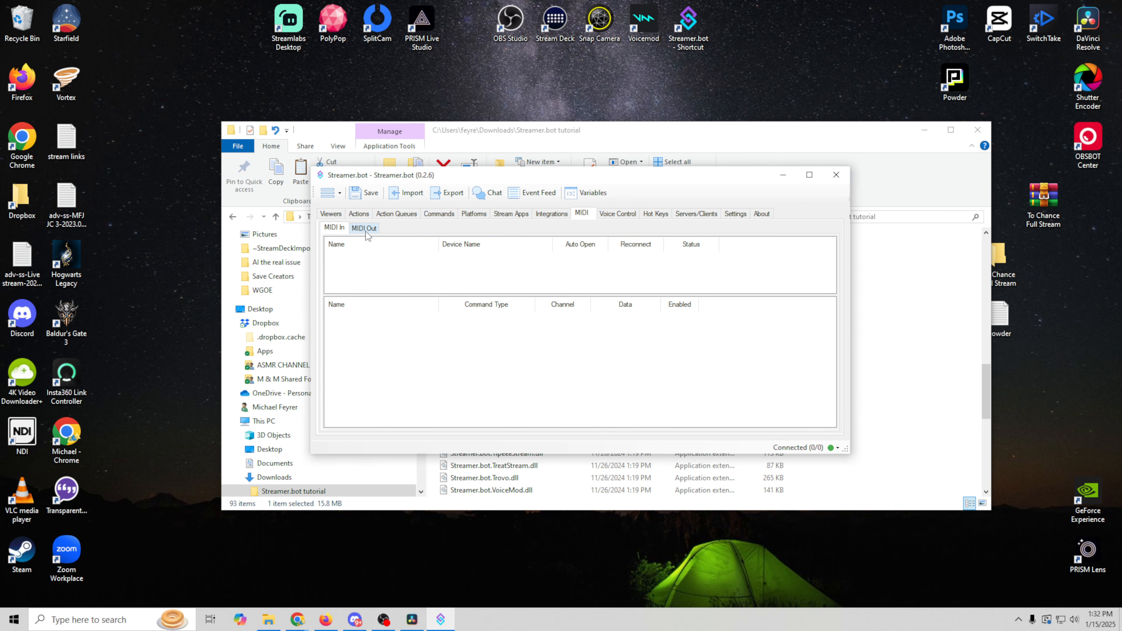
pyautogui.click(617, 213)
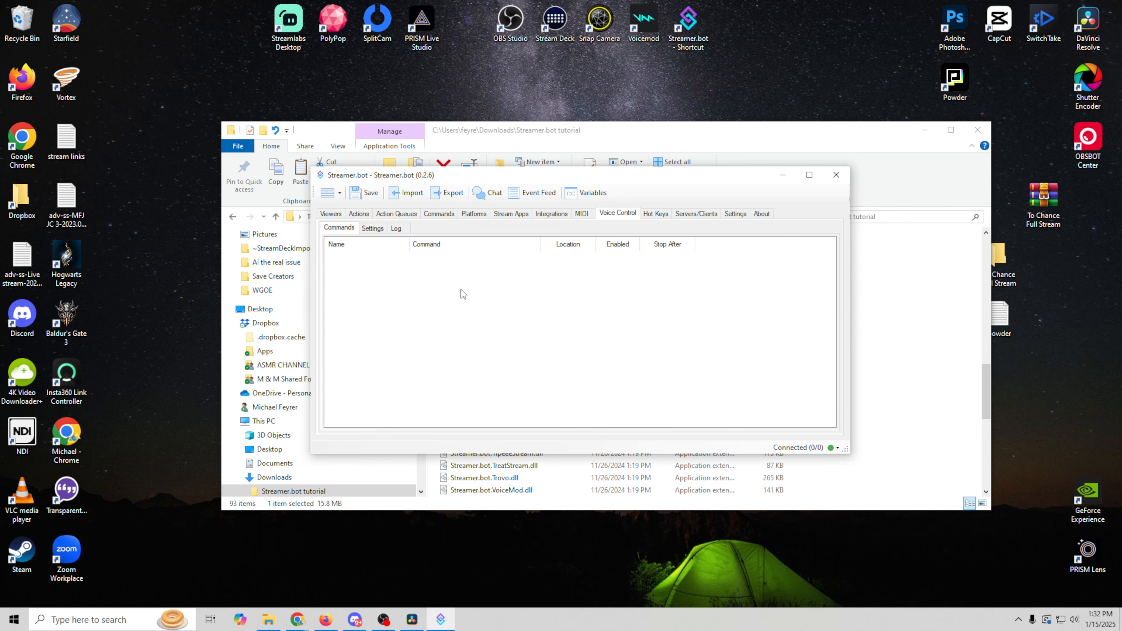
pyautogui.rightClick(417, 295)
pyautogui.click(681, 179)
pyautogui.click(657, 216)
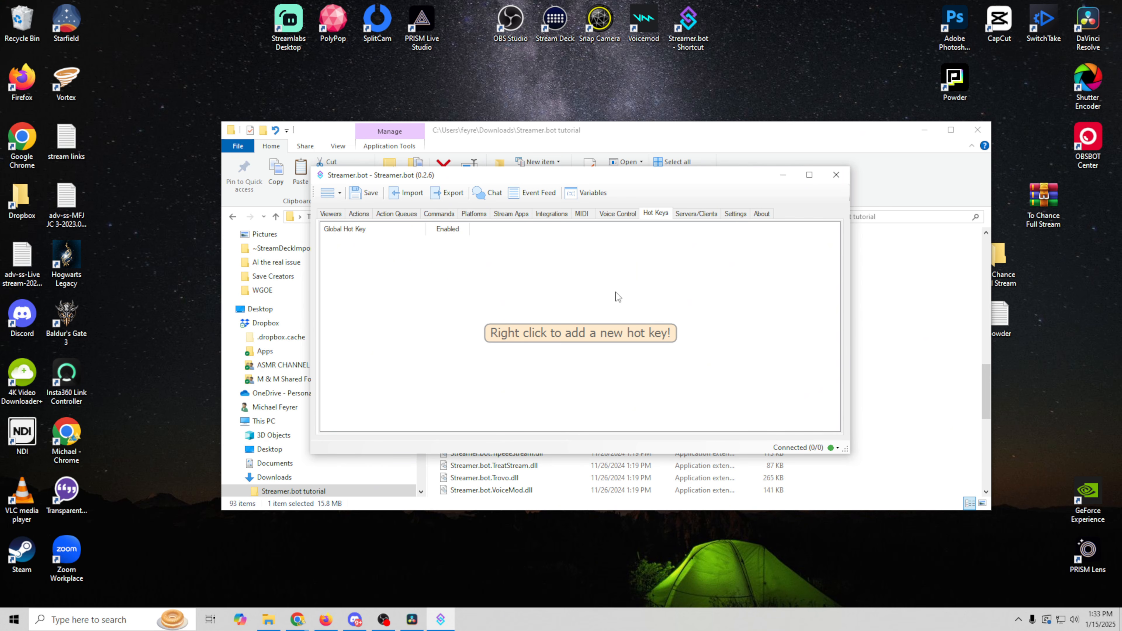
pyautogui.click(696, 214)
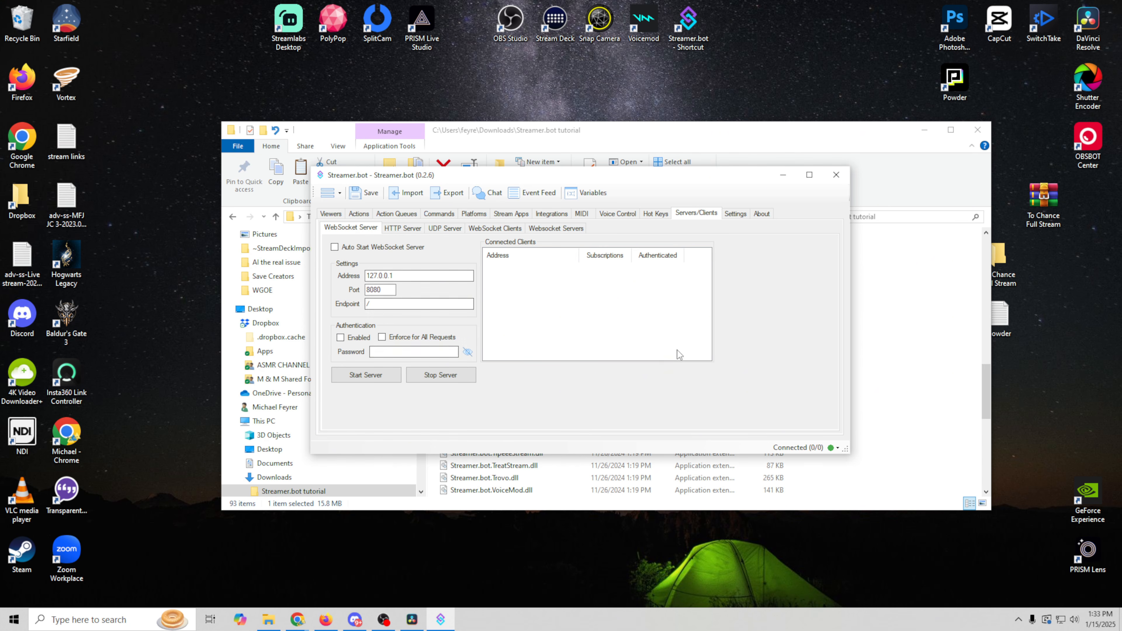
# Review the application settings for User Interface, General, Variables, Labs, Groups and File/Folder Watcher
pyautogui.click(737, 214)
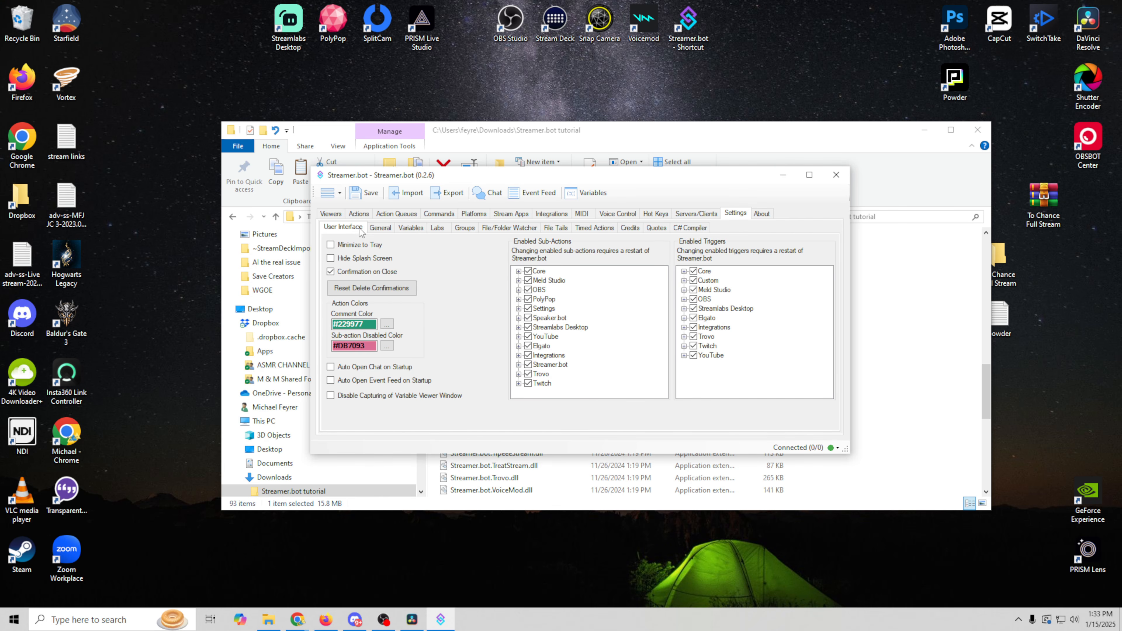
pyautogui.click(380, 228)
pyautogui.click(419, 228)
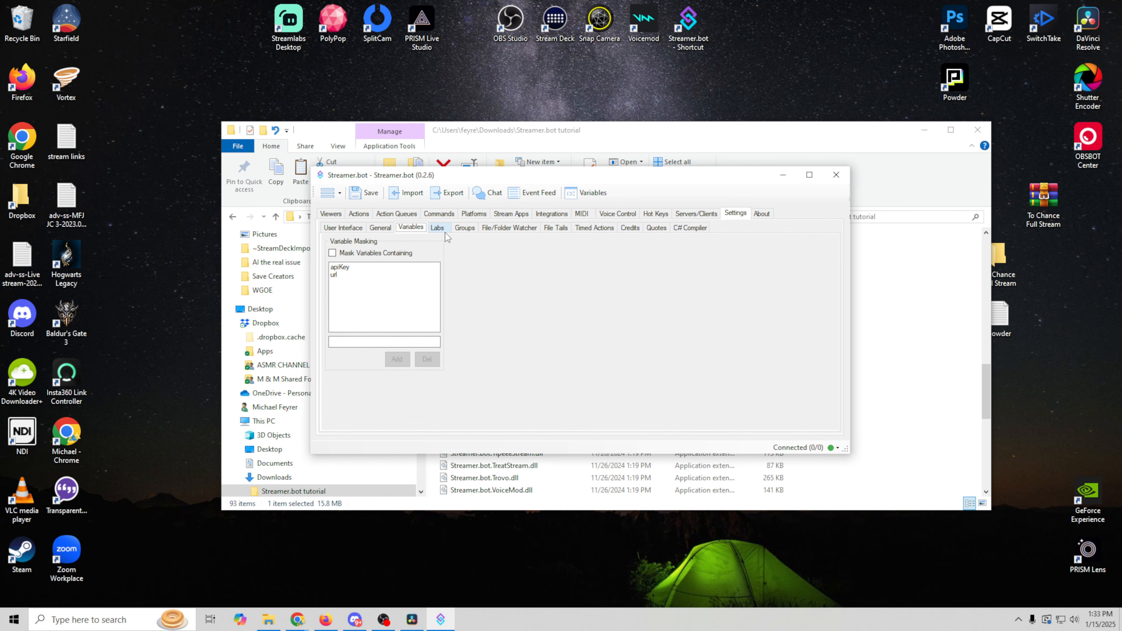
pyautogui.click(440, 229)
pyautogui.click(465, 228)
pyautogui.click(509, 228)
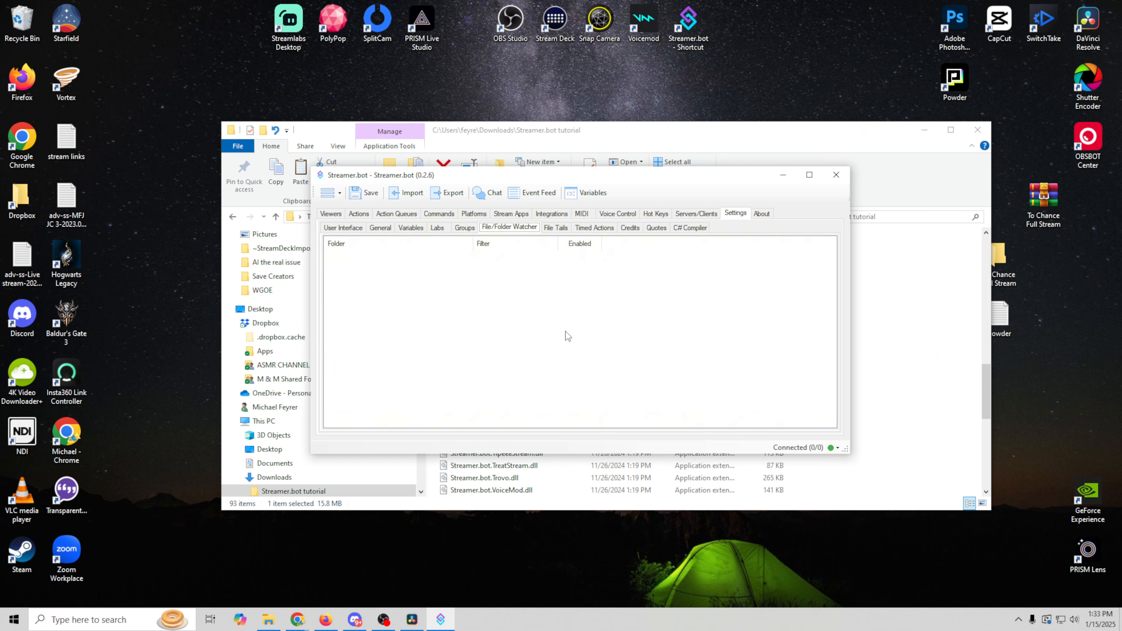
# Review the File Tails, Timed Actions, Credits, Quotes and C# Compiler settings and the About section
pyautogui.click(555, 229)
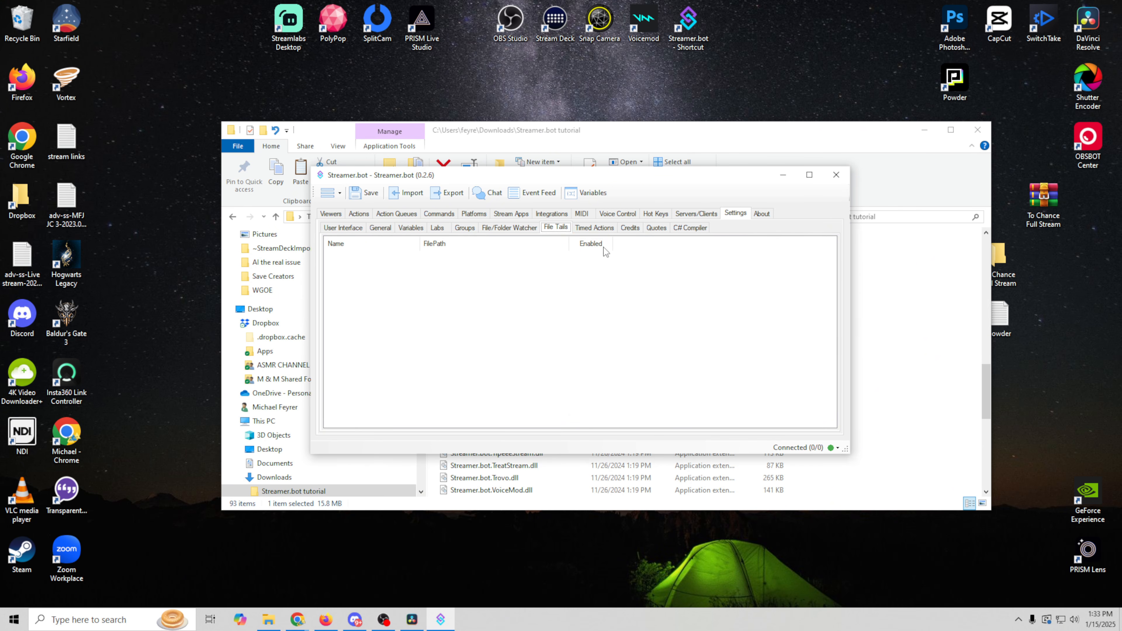
pyautogui.click(593, 229)
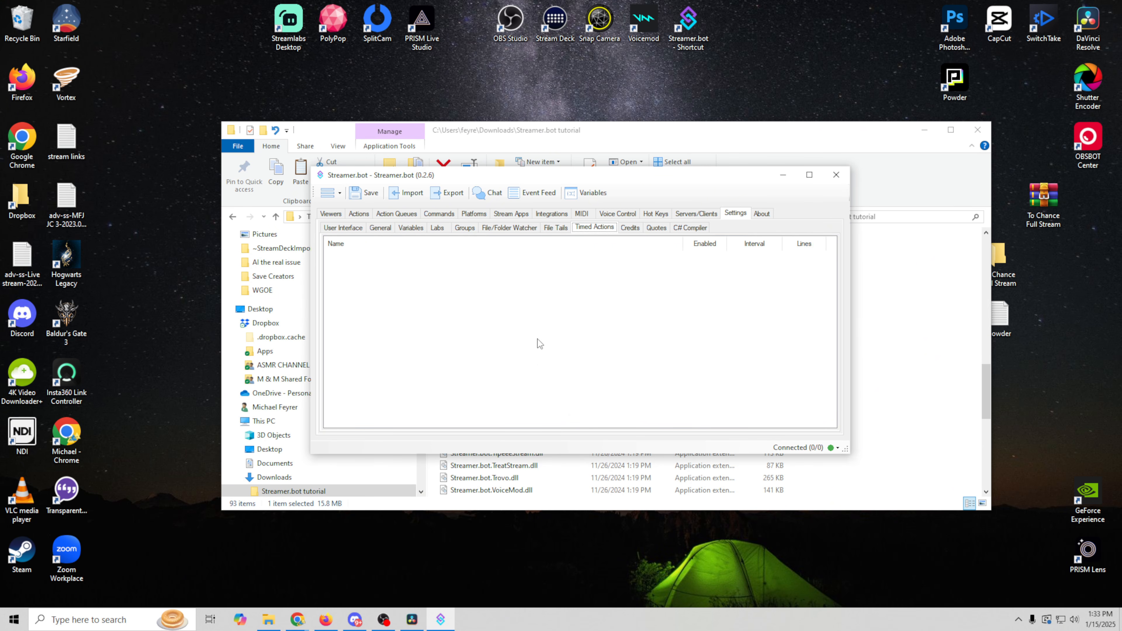
pyautogui.click(630, 228)
pyautogui.click(656, 228)
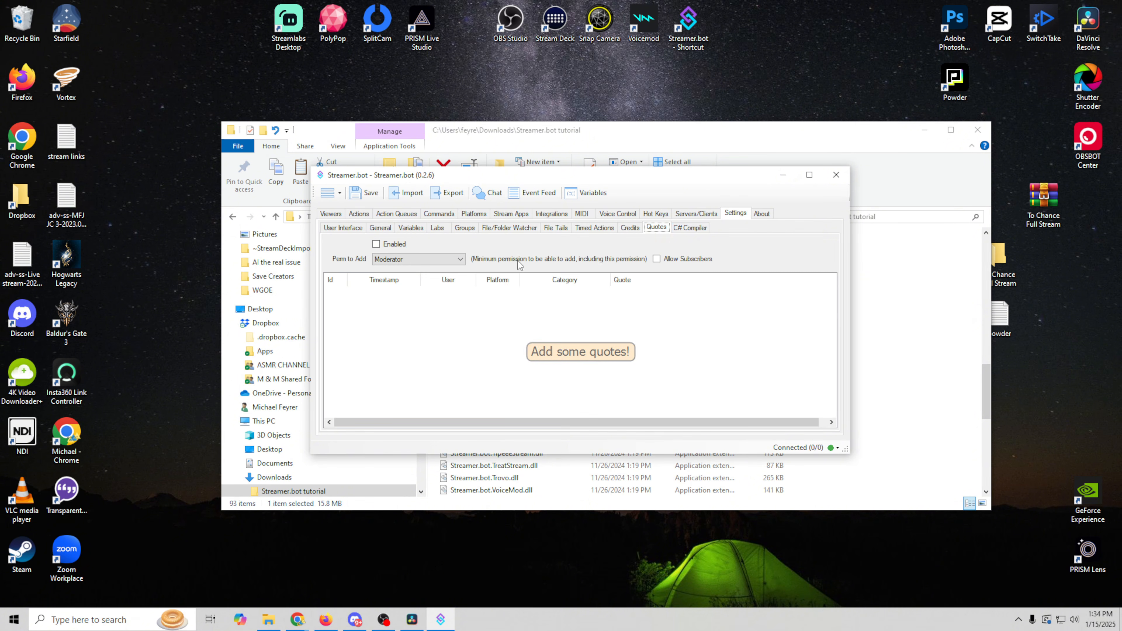
pyautogui.click(703, 229)
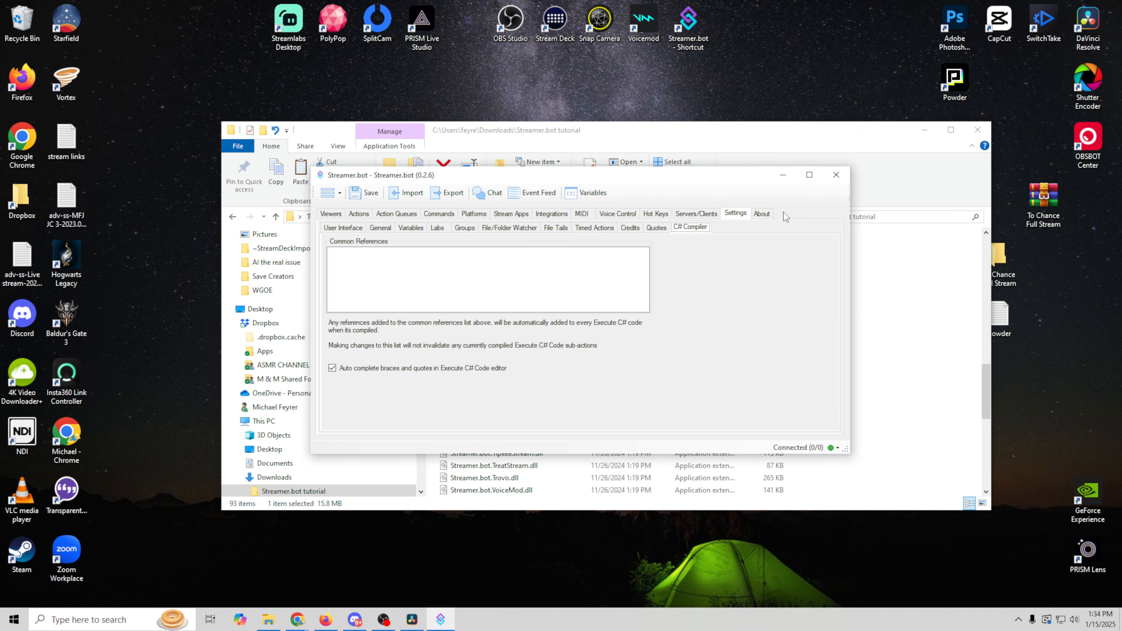
pyautogui.click(761, 213)
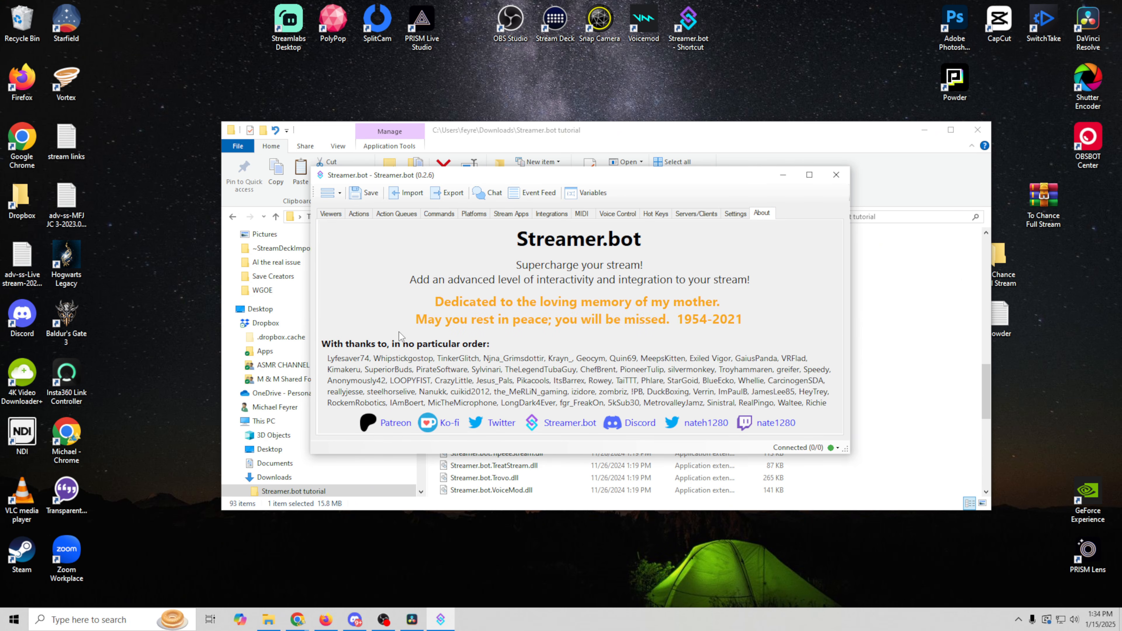
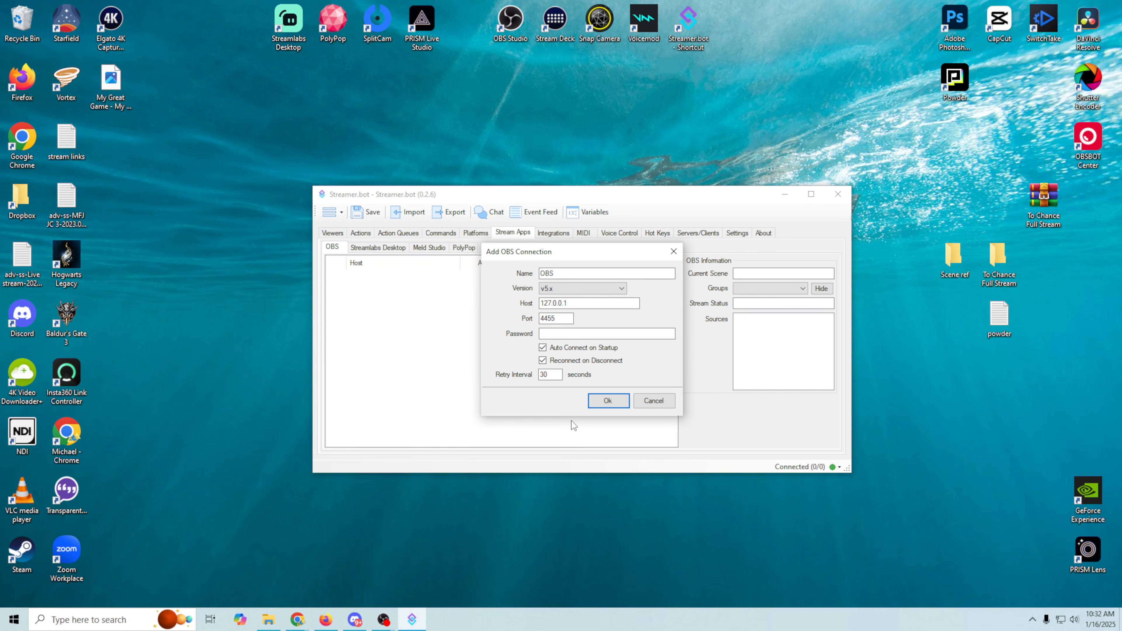
# Add the OBS v5.x connection at 127.0.0.1, port 4455, with auto connect, reconnect and a 30-second retry interval, and connect it
pyautogui.click(603, 401)
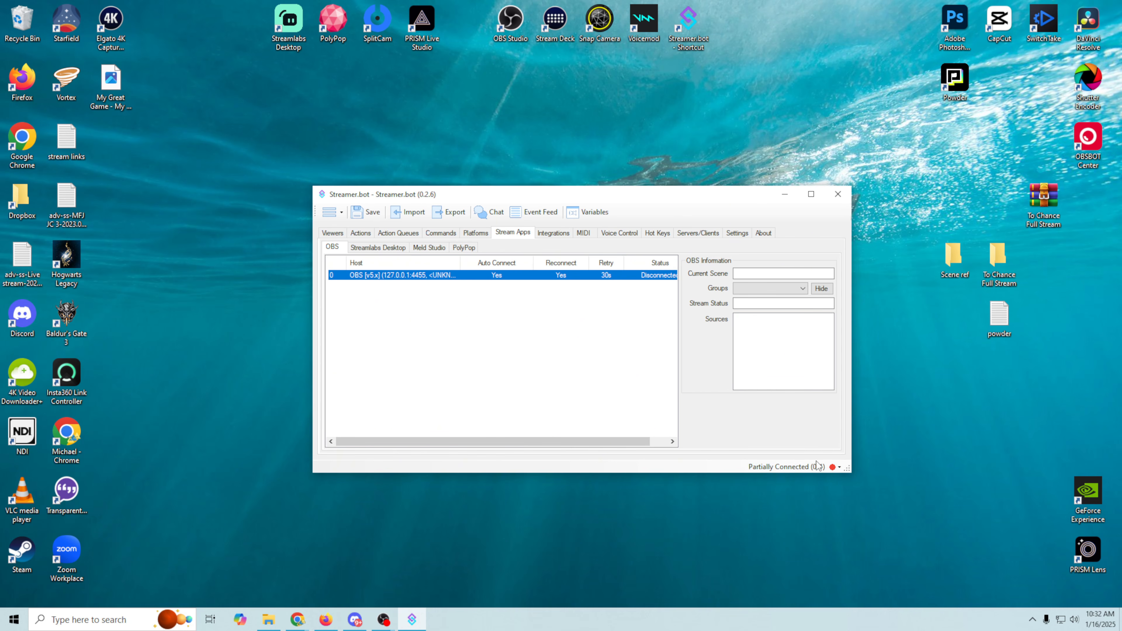
pyautogui.rightClick(593, 278)
pyautogui.click(618, 409)
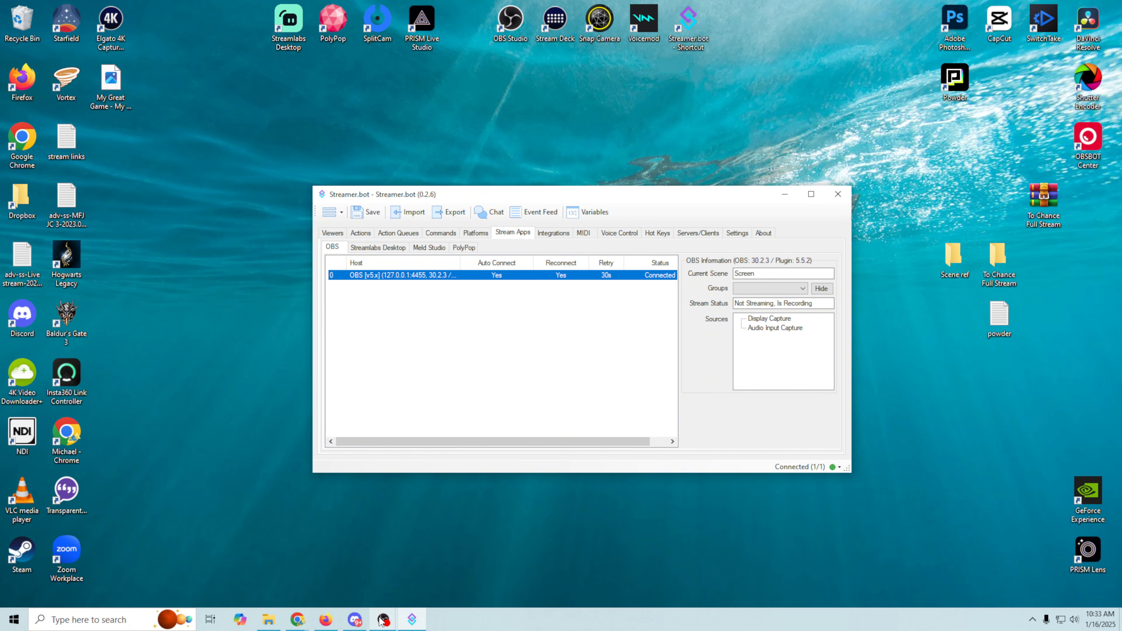
# Switch to OBS Studio and open its WebSocket server settings to check the server port and authentication options
pyautogui.moveTo(384, 619)
pyautogui.click(439, 574)
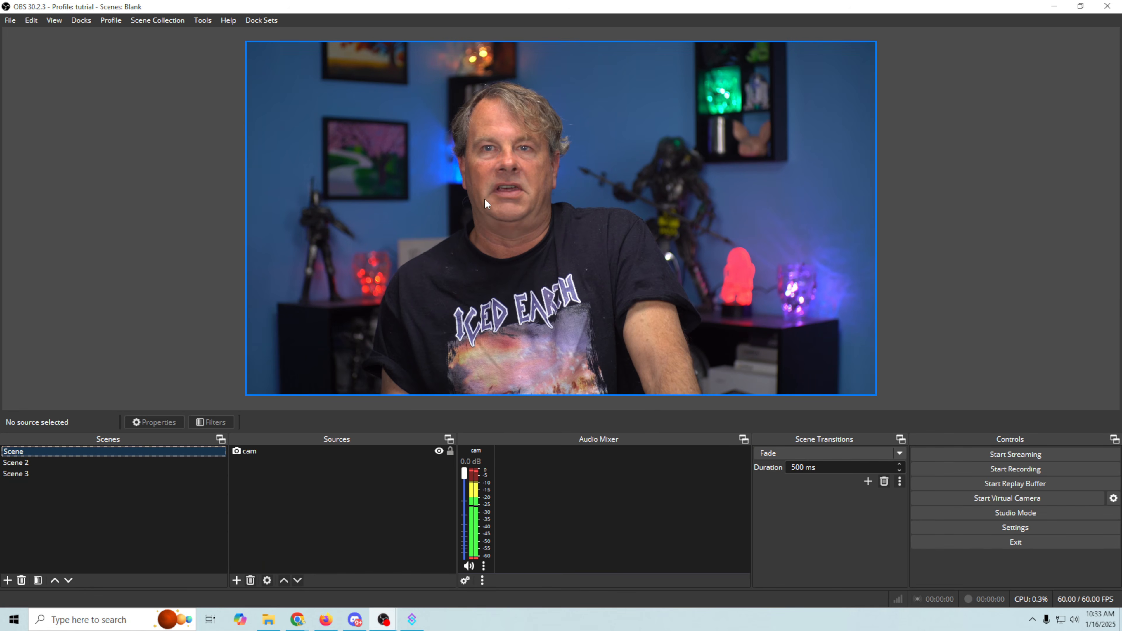
pyautogui.click(200, 21)
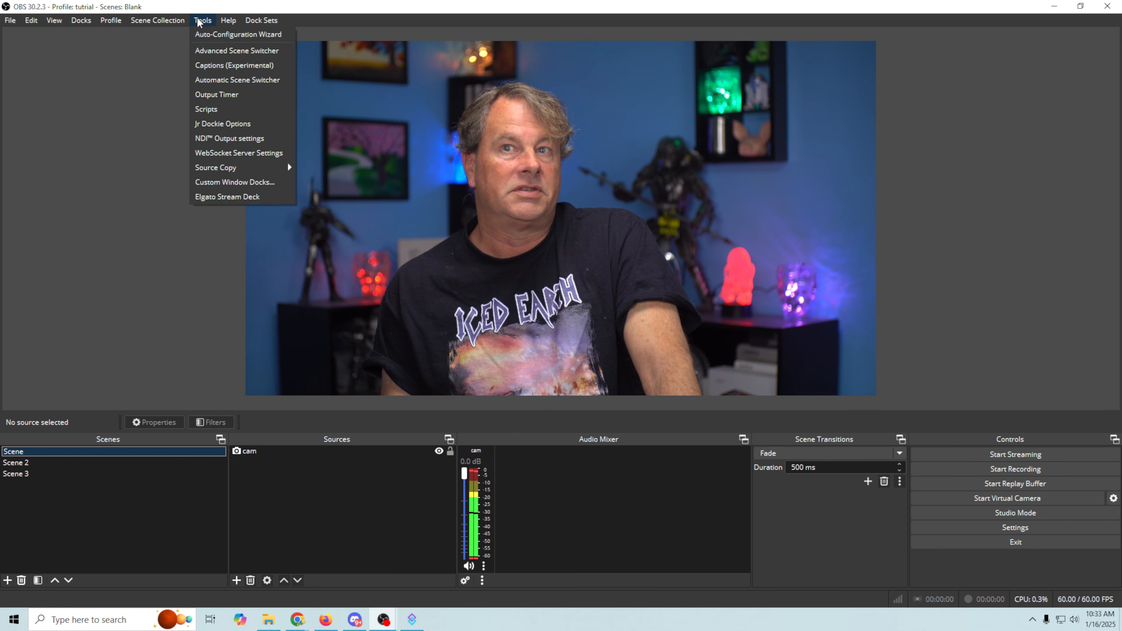
pyautogui.click(220, 155)
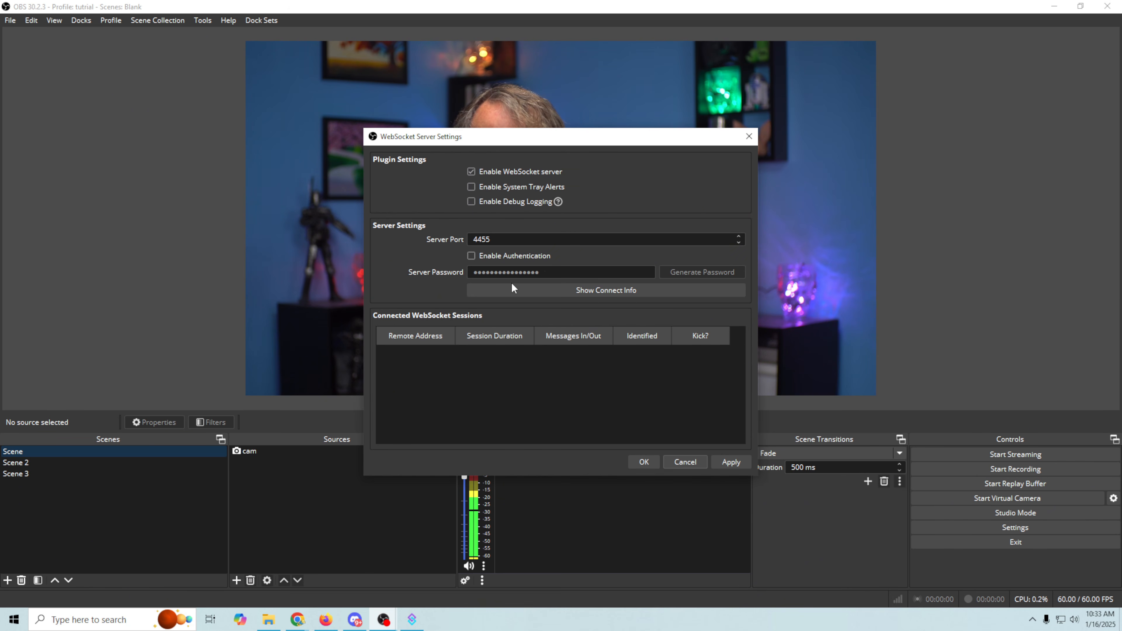
# Switch to Streamer.bot and compare the port and password fields of a new OBS connection with the WebSocket server settings in OBS Studio
pyautogui.click(411, 619)
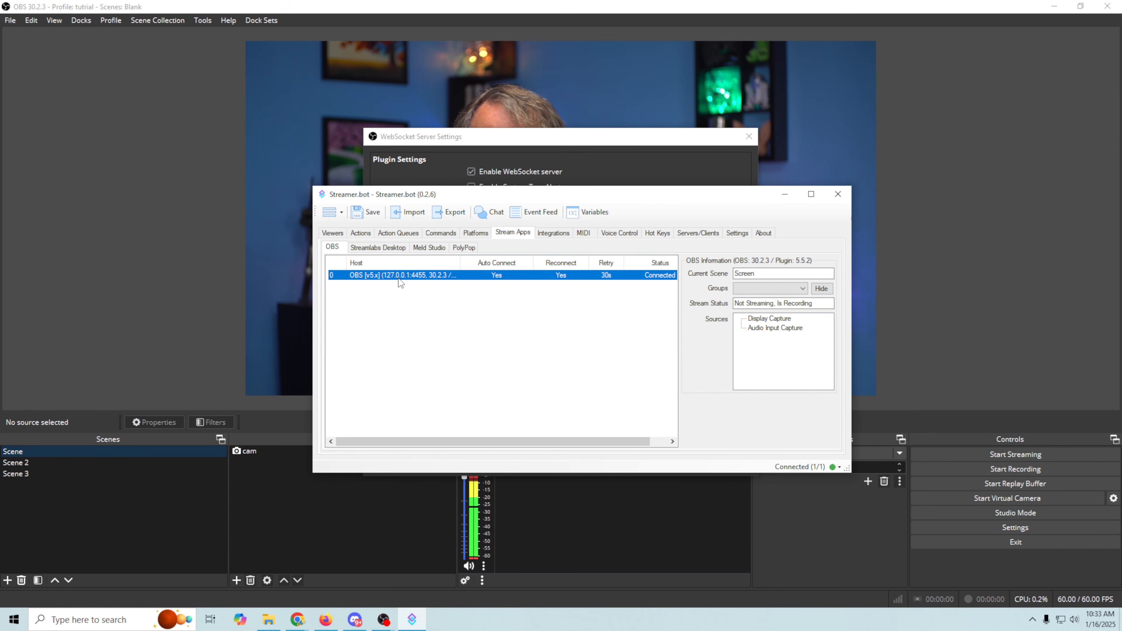
pyautogui.rightClick(419, 275)
pyautogui.click(440, 281)
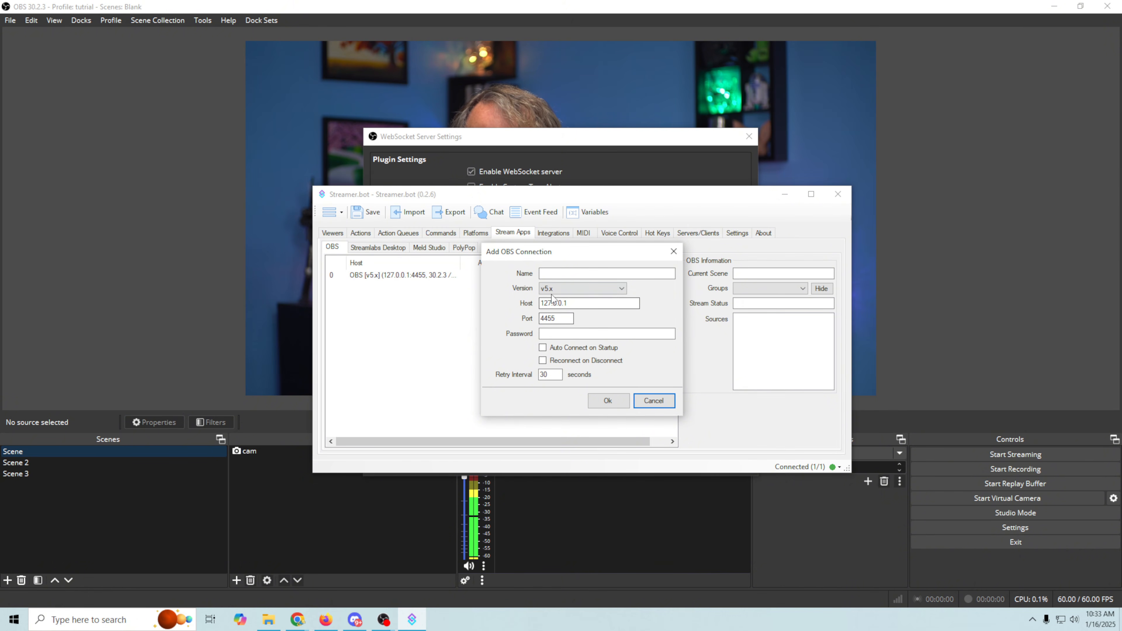
pyautogui.click(653, 402)
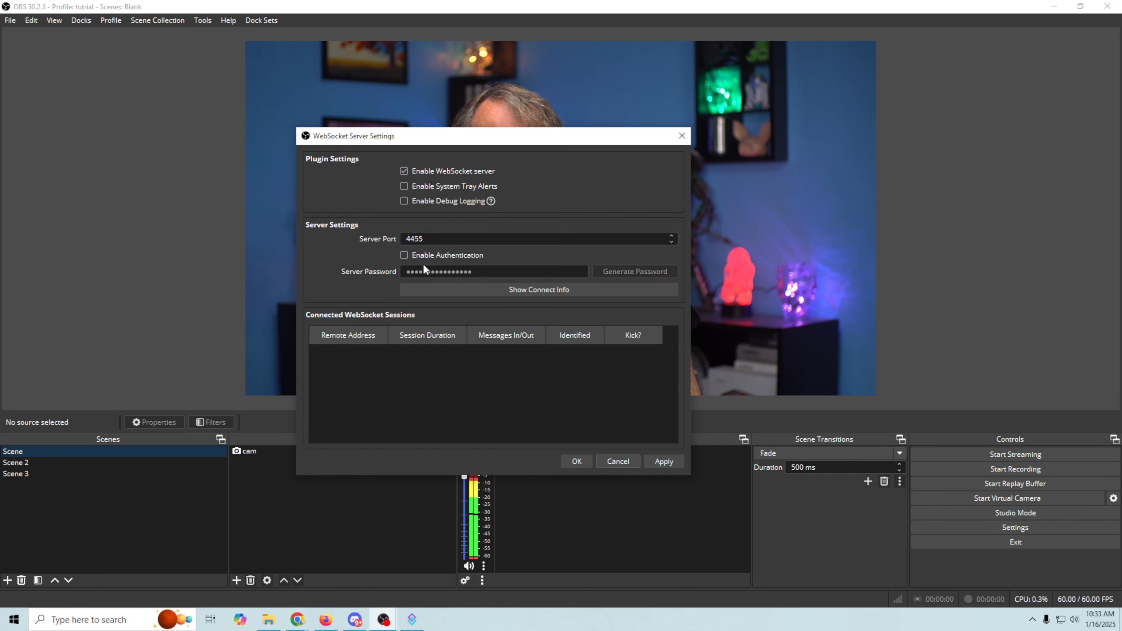
pyautogui.click(411, 619)
pyautogui.rightClick(524, 321)
pyautogui.click(537, 329)
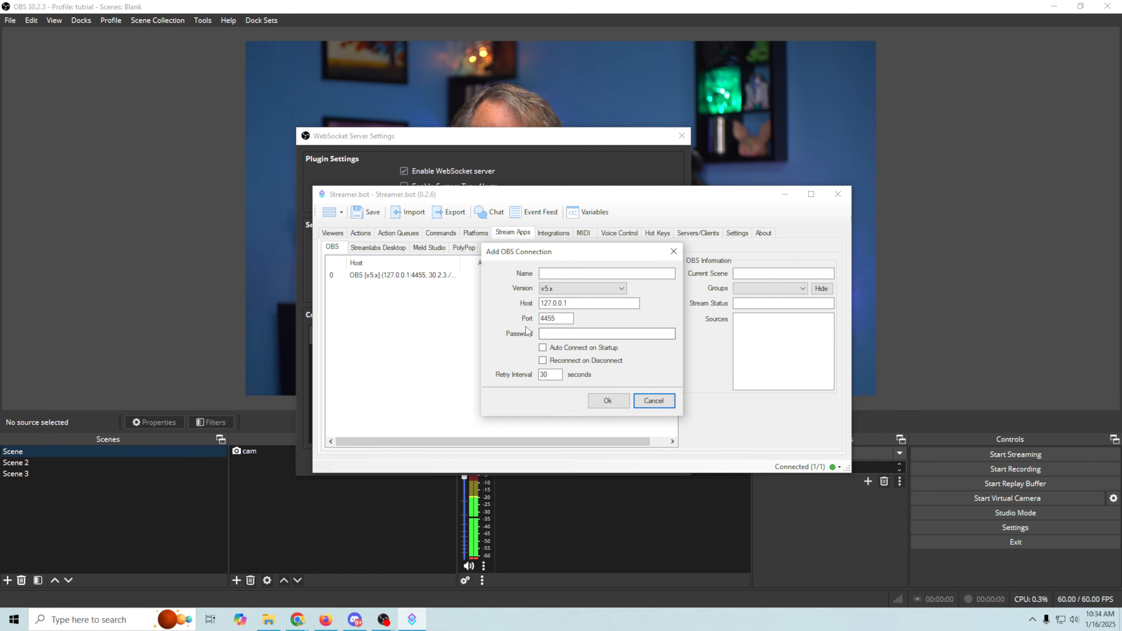
pyautogui.click(637, 400)
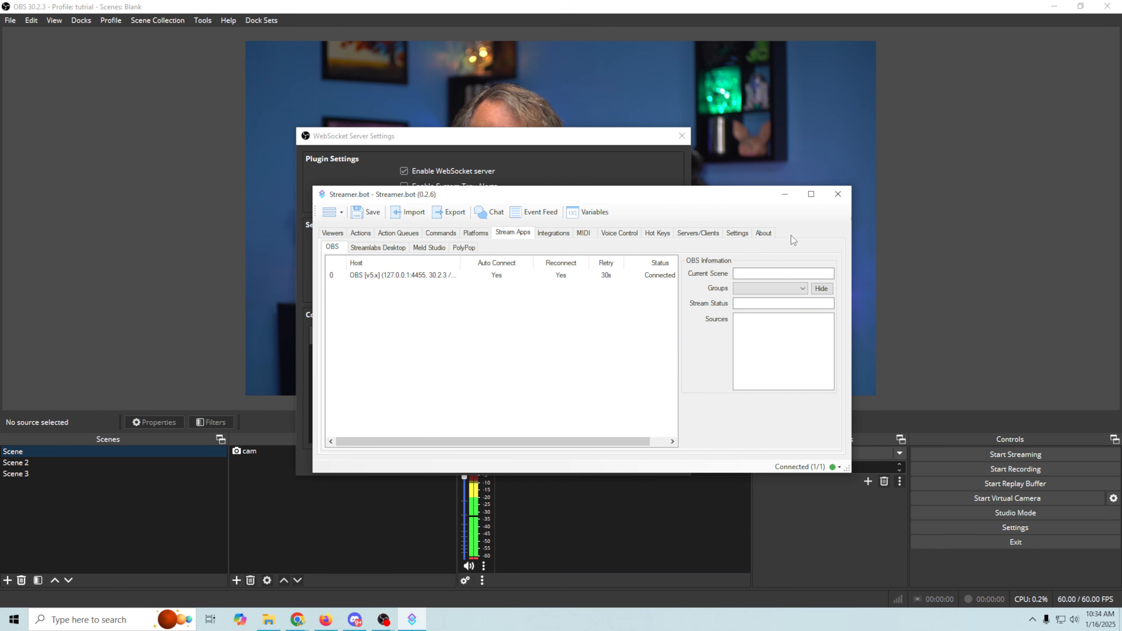
# Restart Streamer.bot and open its Stream Apps section to check that the OBS connection is restored
pyautogui.click(835, 199)
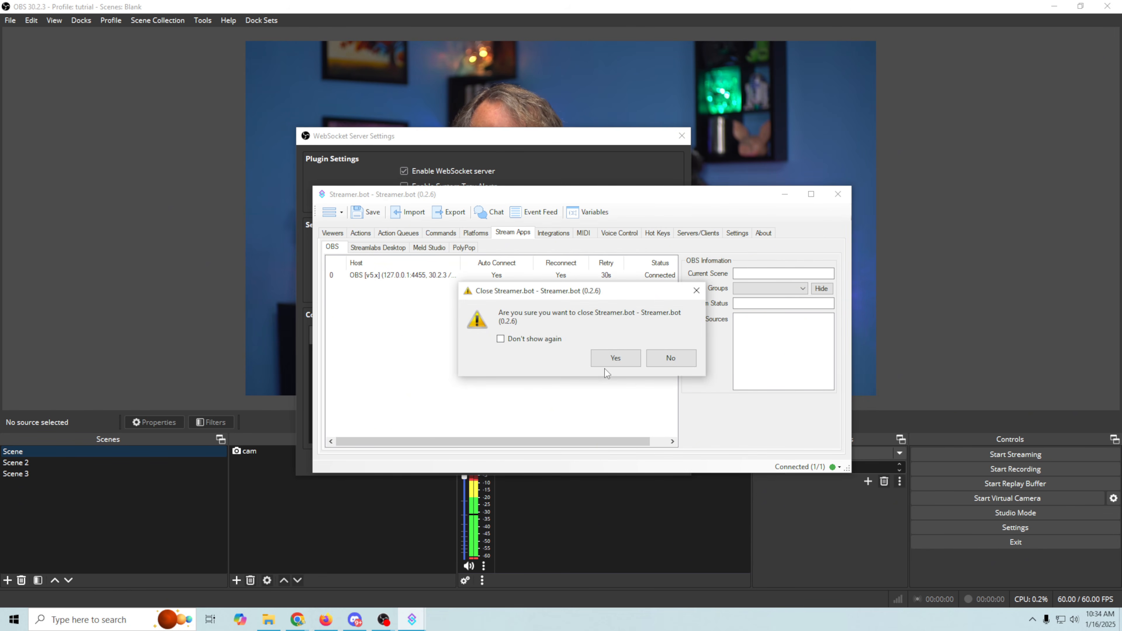
pyautogui.click(616, 359)
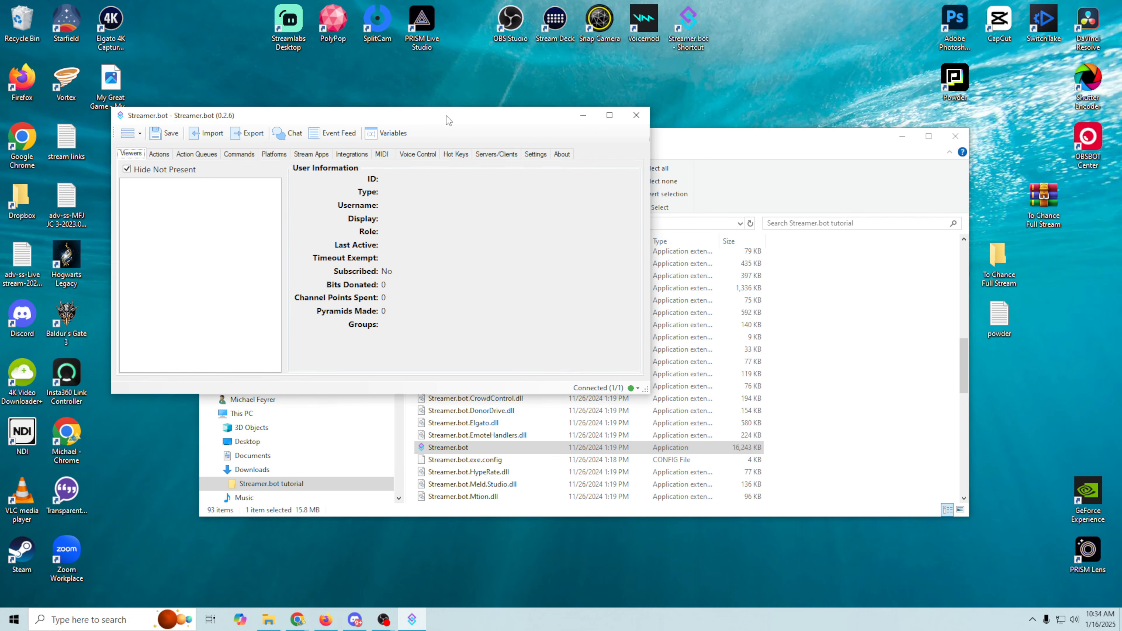
pyautogui.moveTo(449, 119); pyautogui.dragTo(612, 229)
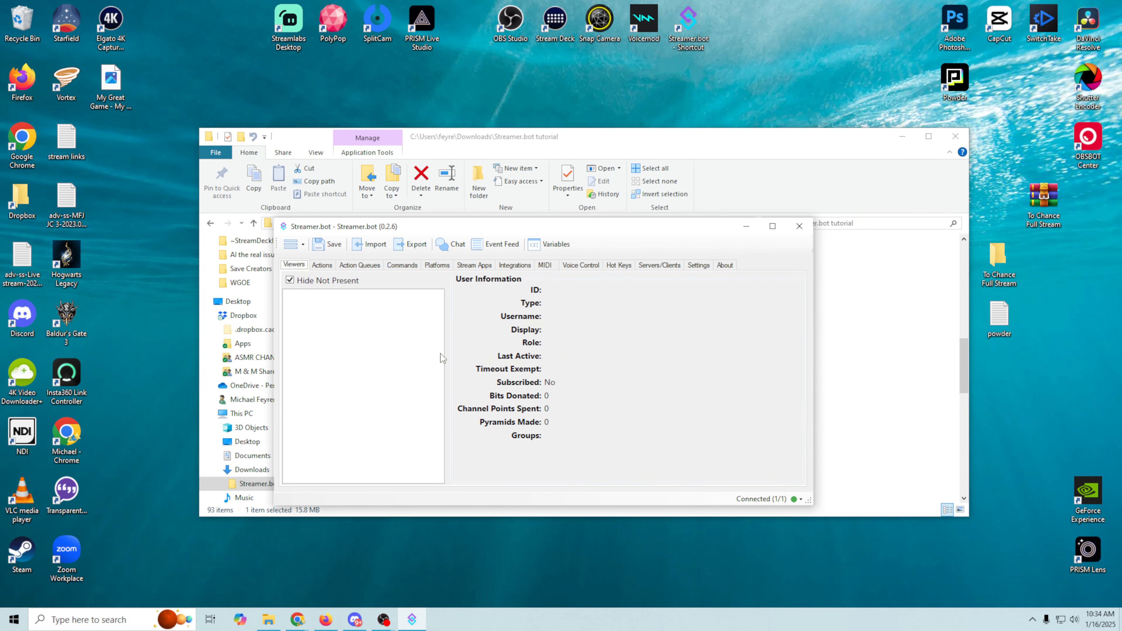
pyautogui.click(472, 267)
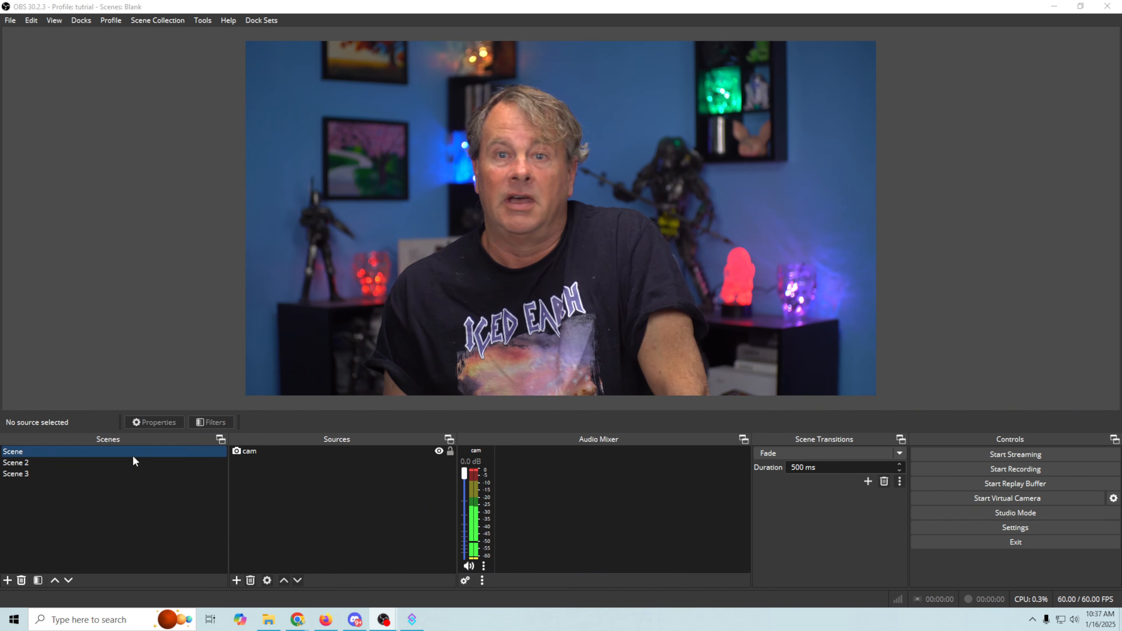
# In OBS Studio, preview Scene 2 and Scene 3 with their sources, hiding Scene 3's cam source to isolate the Source Clone
pyautogui.click(118, 474)
pyautogui.click(98, 463)
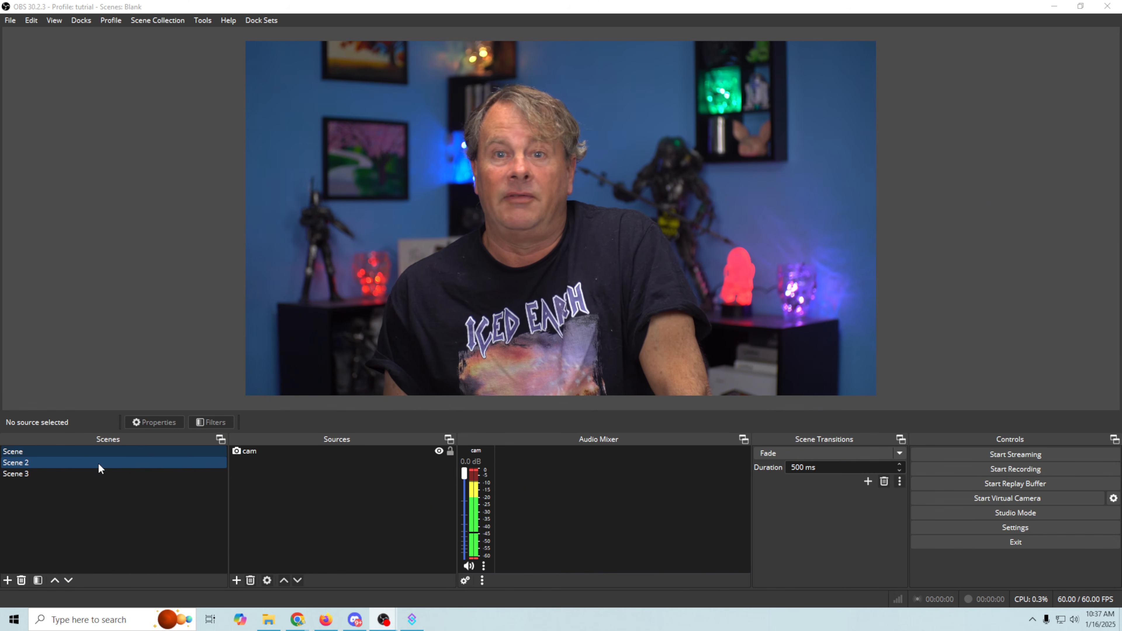
pyautogui.click(98, 464)
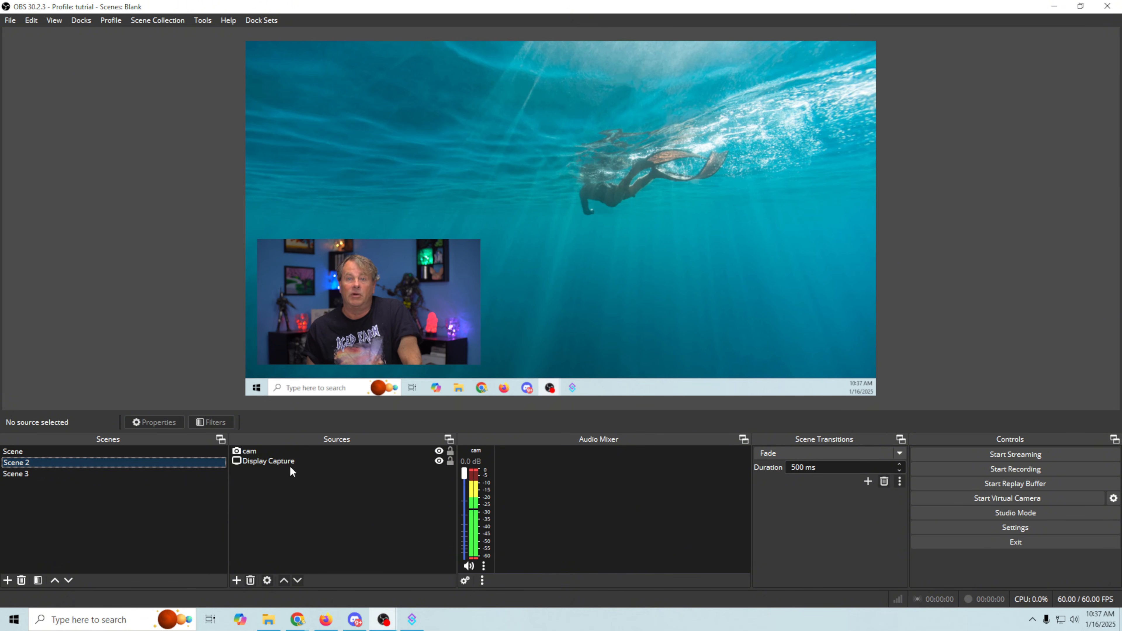
pyautogui.click(89, 475)
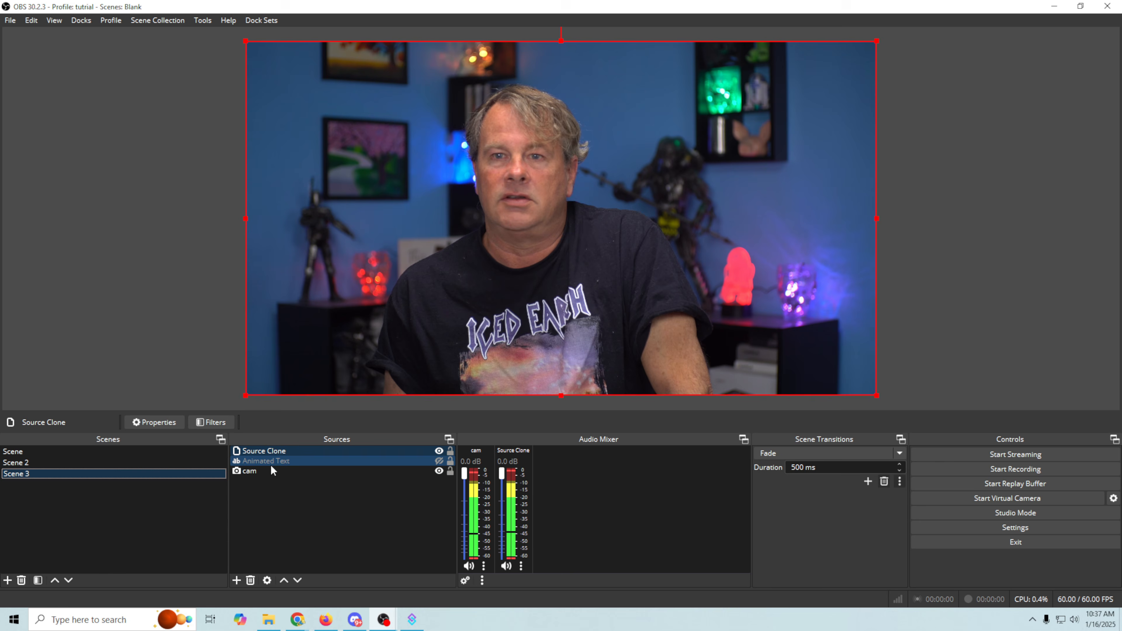
pyautogui.click(439, 470)
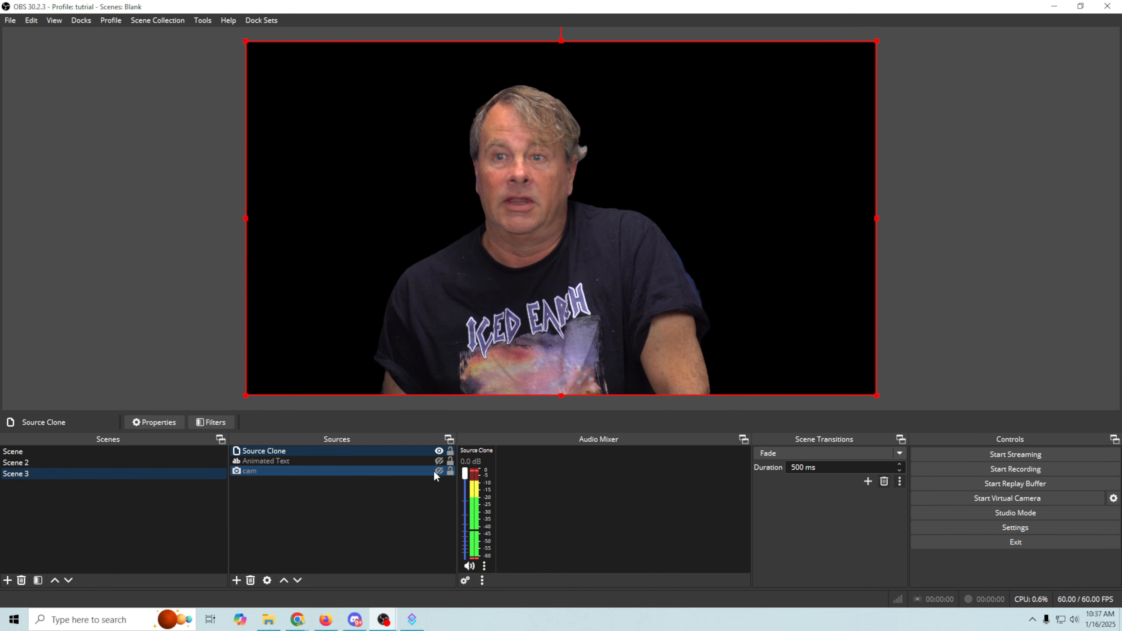
pyautogui.click(431, 471)
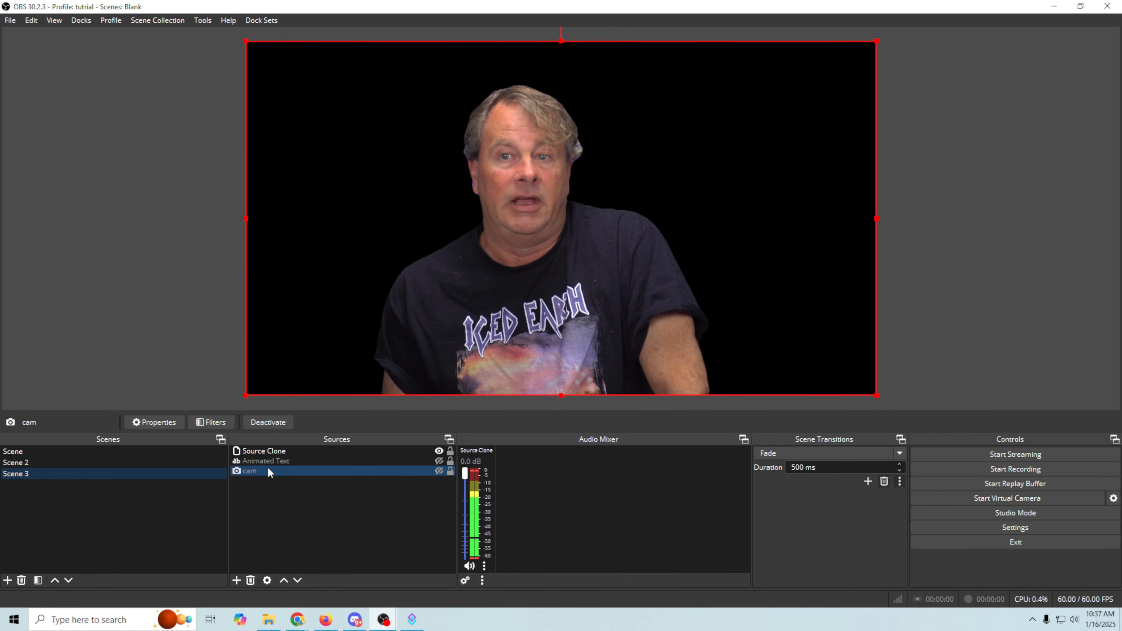
# Show the cam source again and test the Move start filter in Scene 3's filters
pyautogui.rightClick(69, 476)
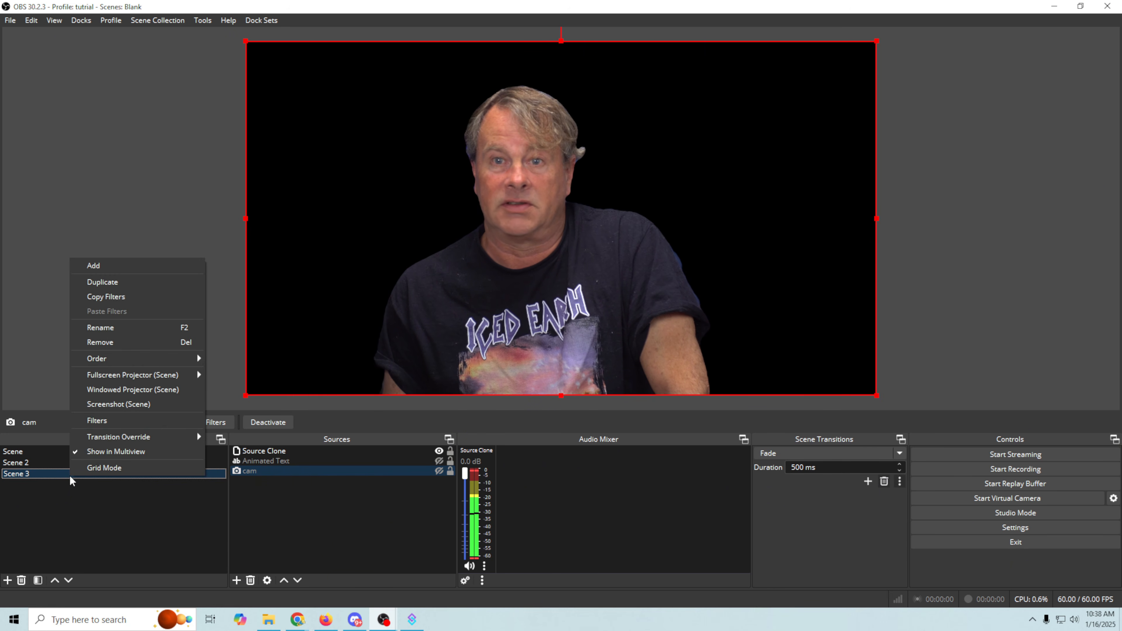
pyautogui.click(106, 418)
pyautogui.moveTo(541, 84); pyautogui.dragTo(1119, 36)
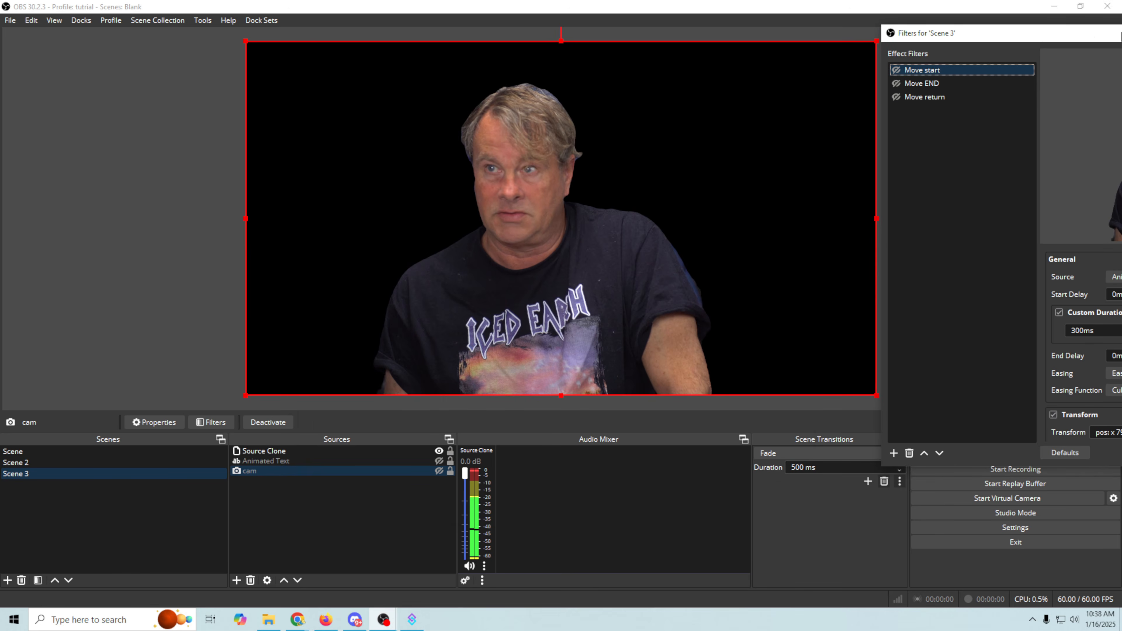
pyautogui.click(439, 472)
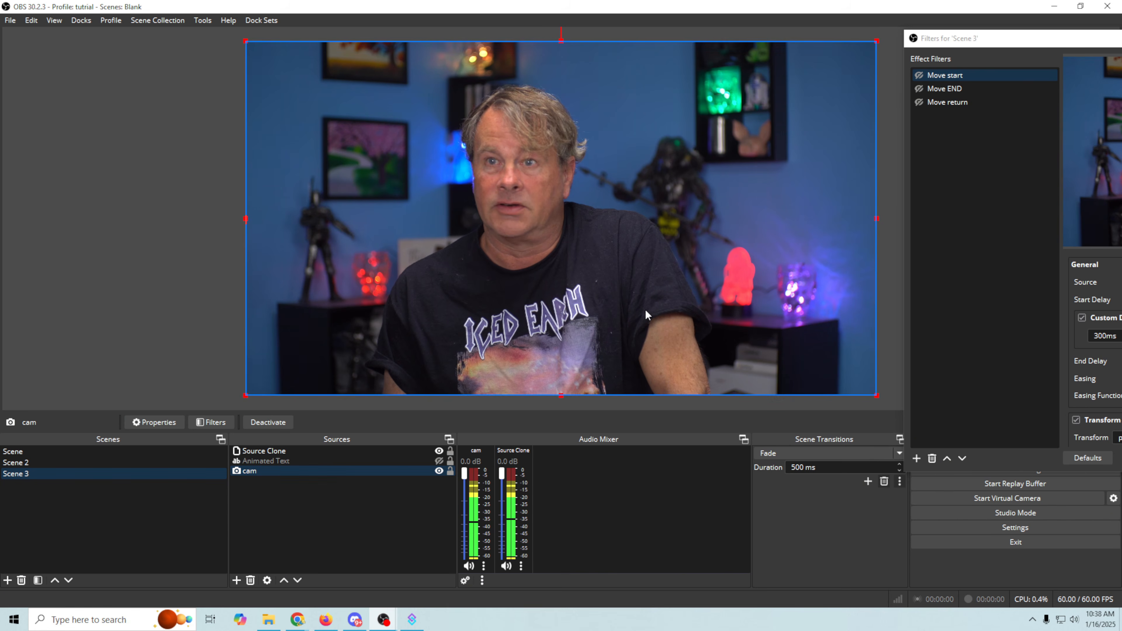
pyautogui.click(920, 75)
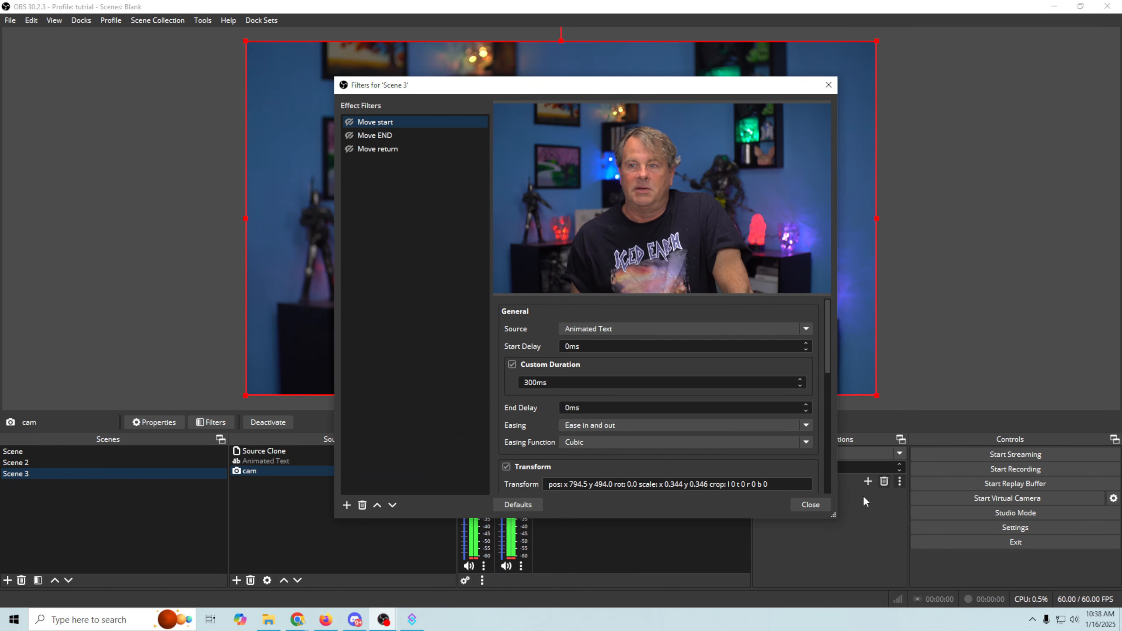
pyautogui.click(804, 508)
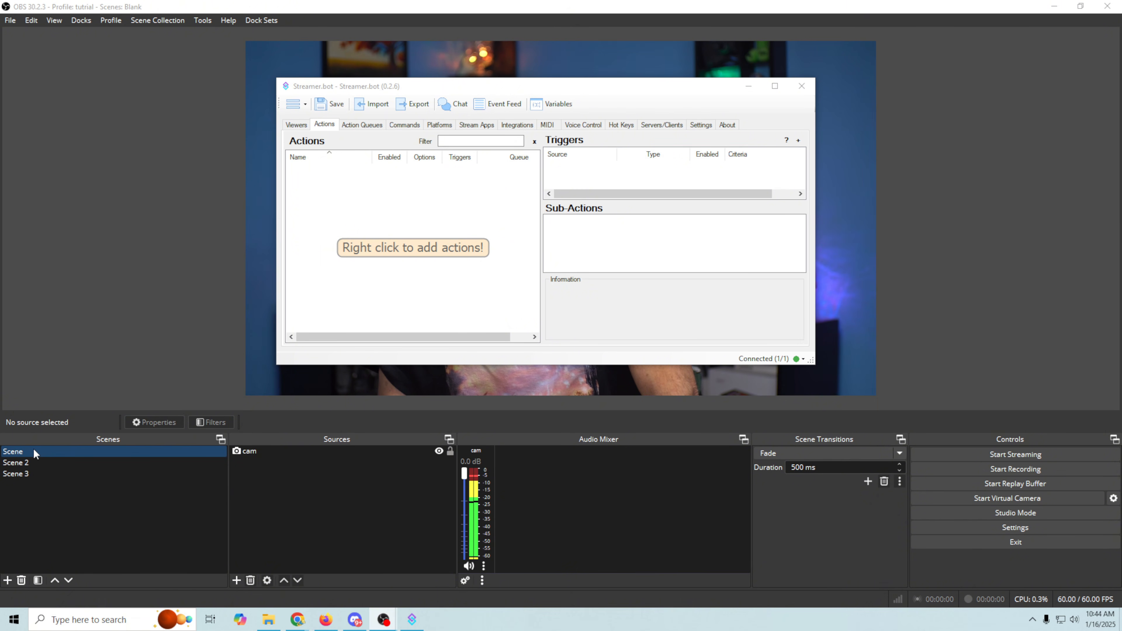
# Add an enabled Streamer.bot action named "Change Scene" in the Default queue
pyautogui.rightClick(354, 273)
pyautogui.click(388, 280)
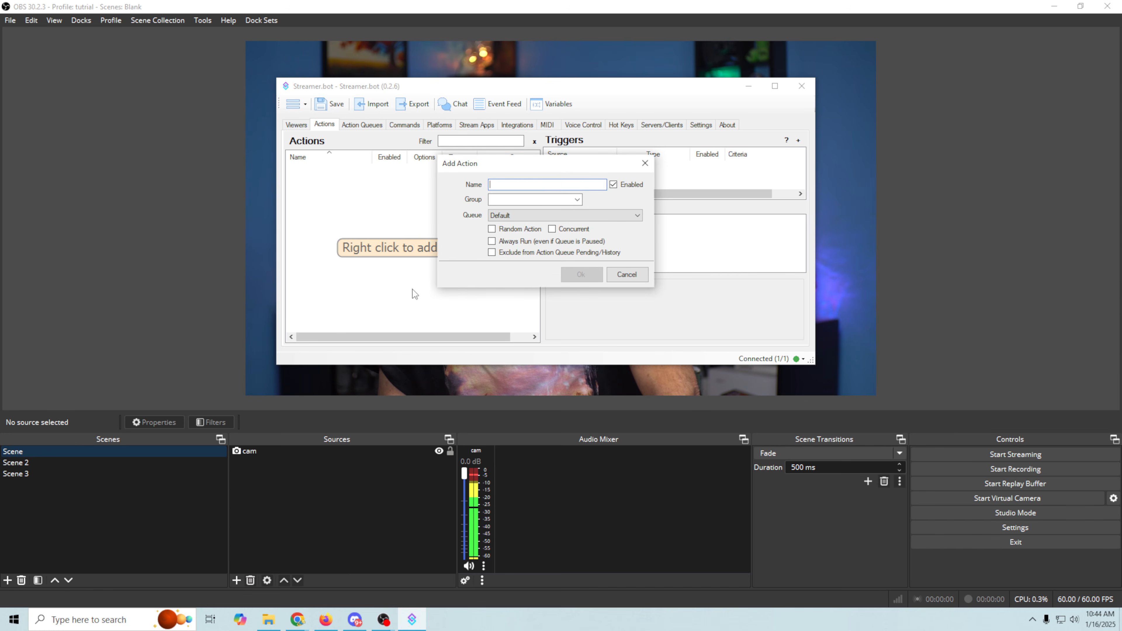
pyautogui.write('C')
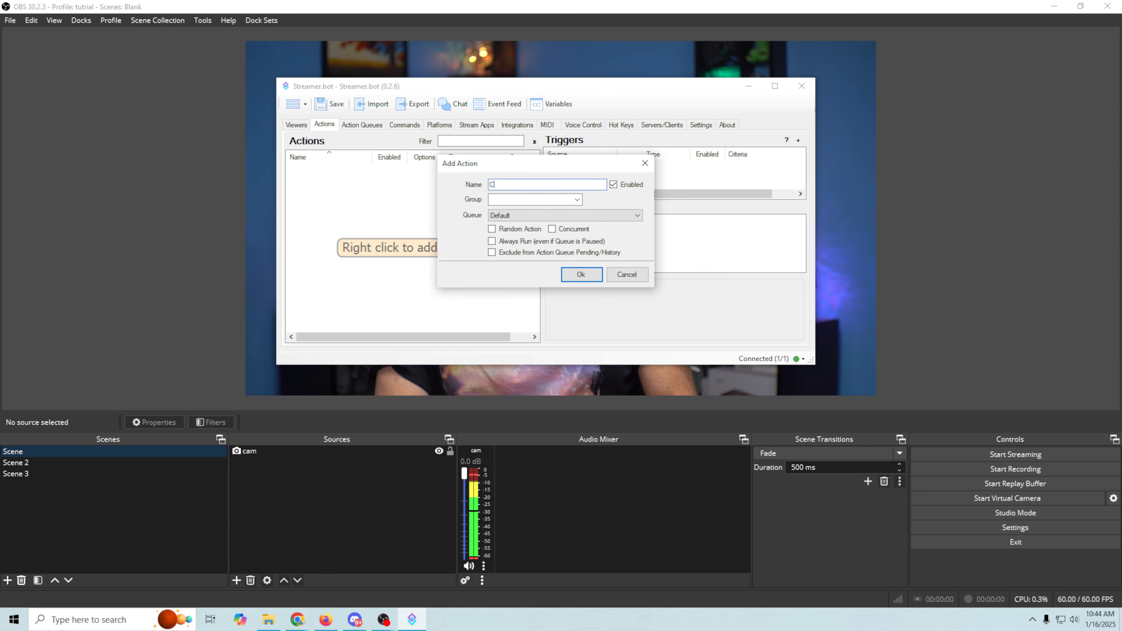
pyautogui.write('hange Scene')
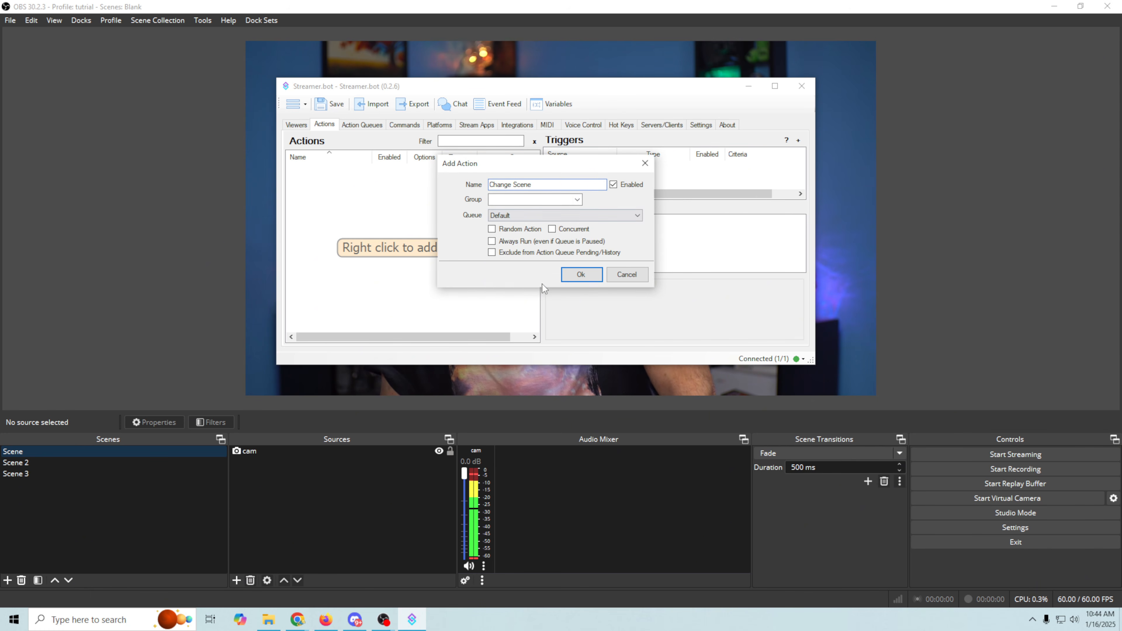
pyautogui.click(578, 276)
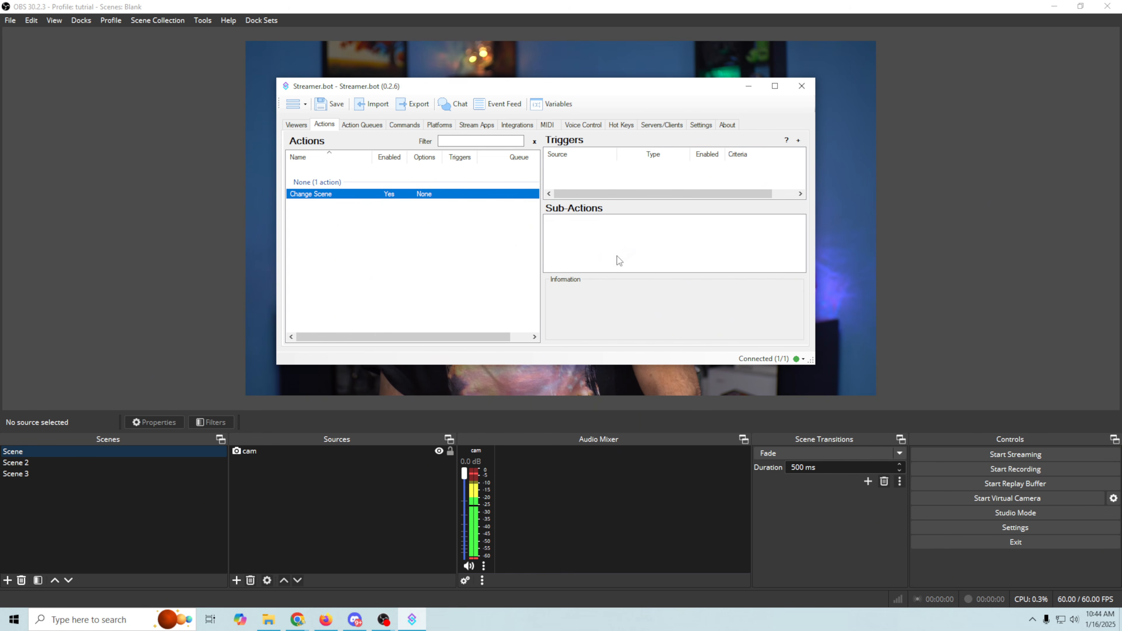
# Add an OBS Set Active Scene sub-action that activates Scene 2 on the Default connection, and test it
pyautogui.rightClick(607, 246)
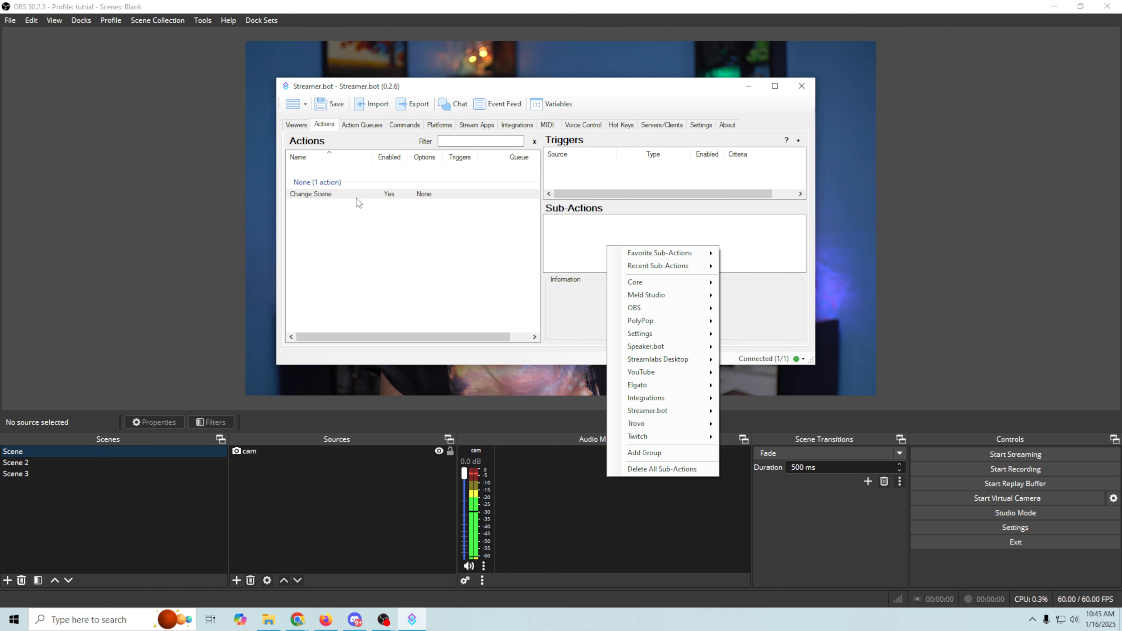
pyautogui.moveTo(669, 311)
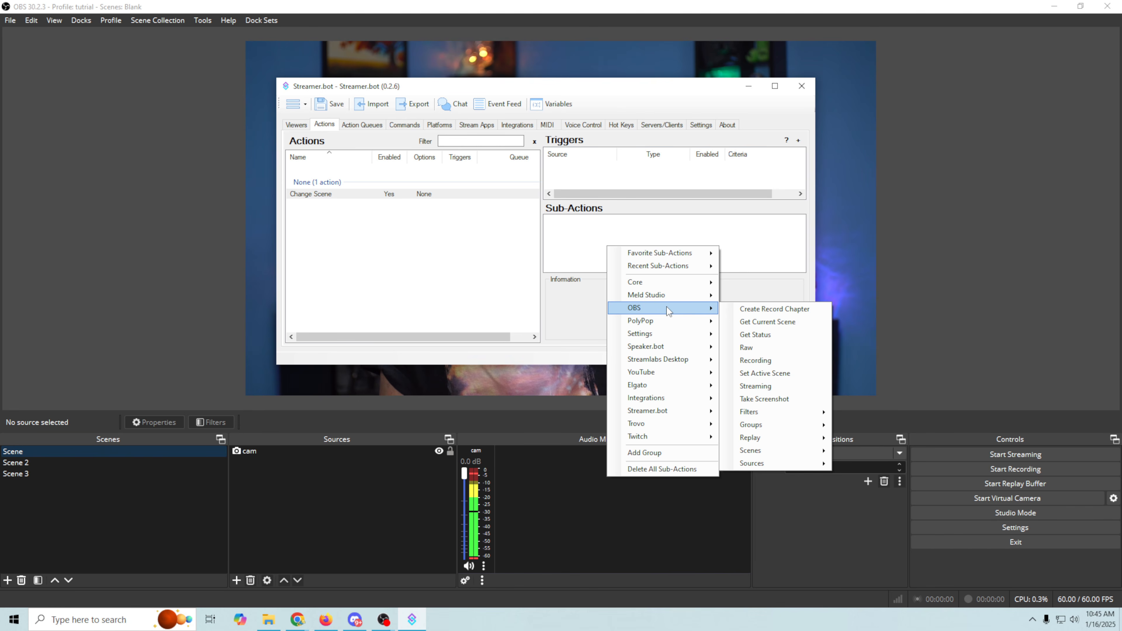
pyautogui.click(769, 375)
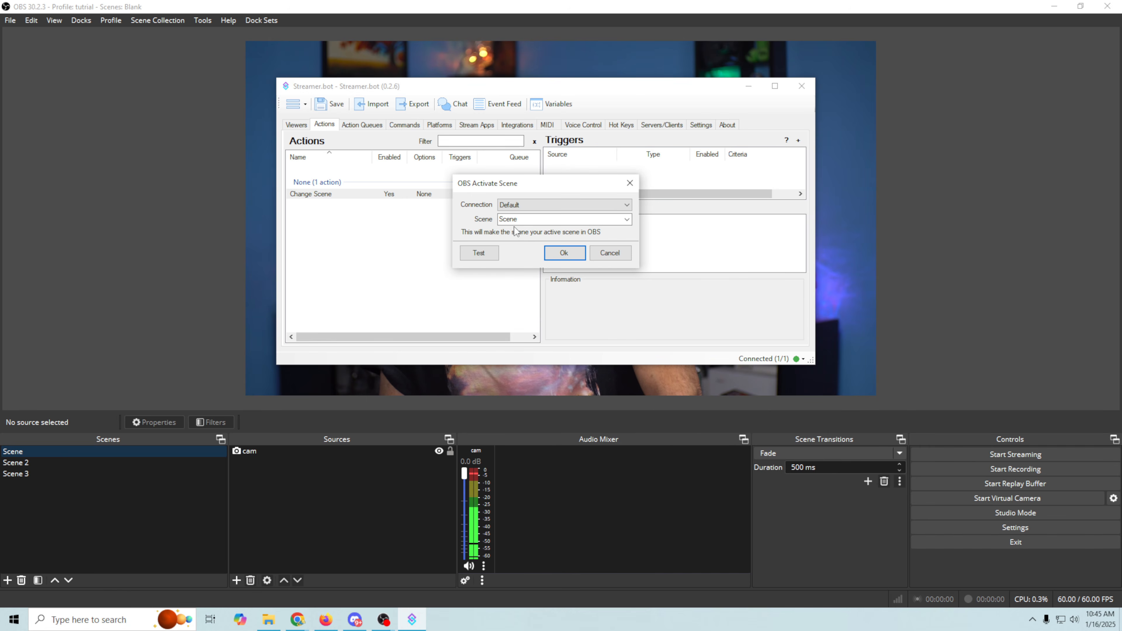
pyautogui.click(627, 220)
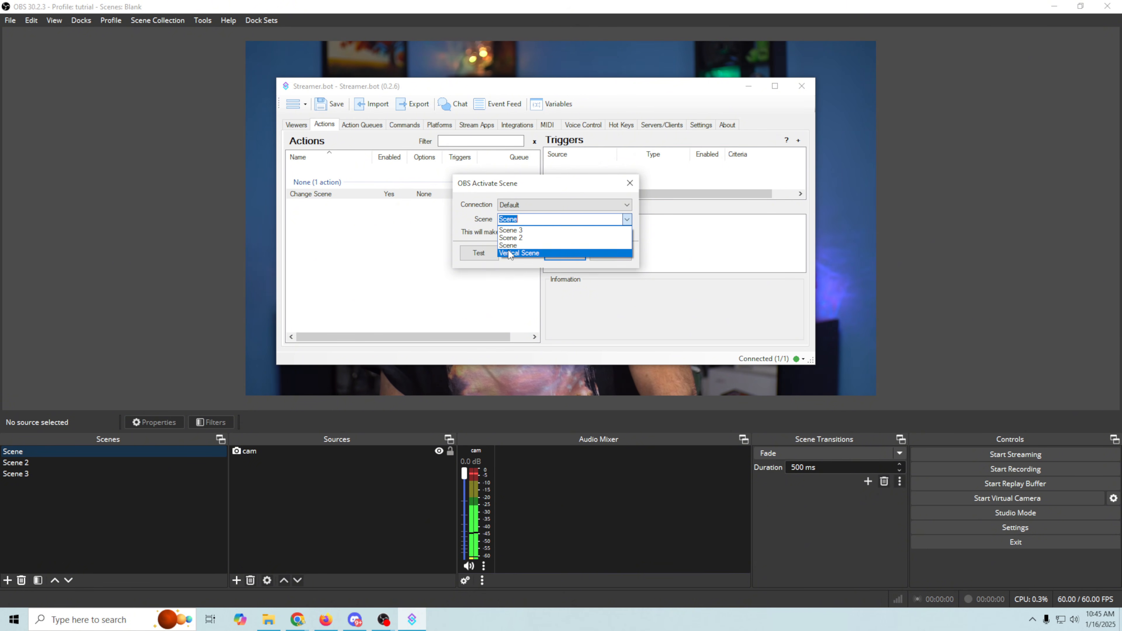
pyautogui.click(512, 238)
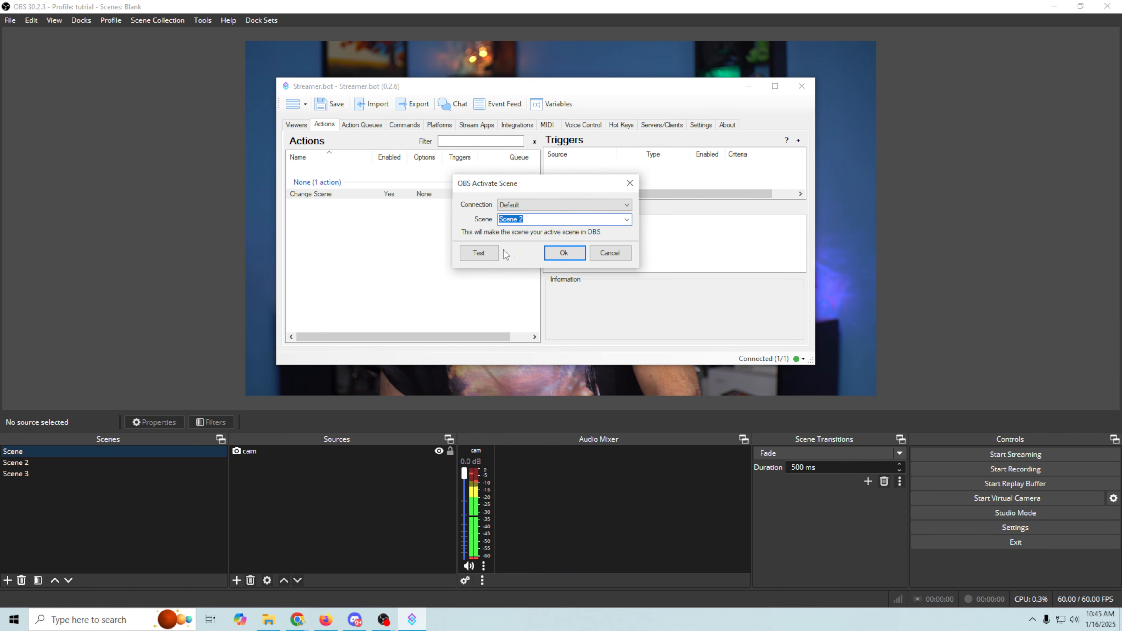
pyautogui.click(479, 254)
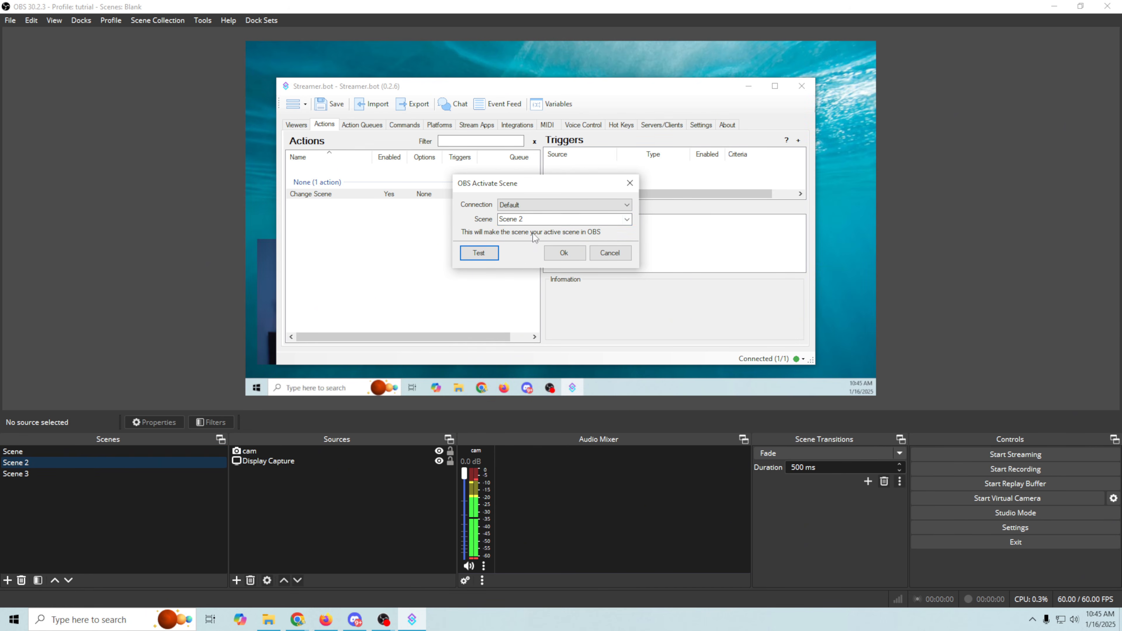
pyautogui.click(565, 253)
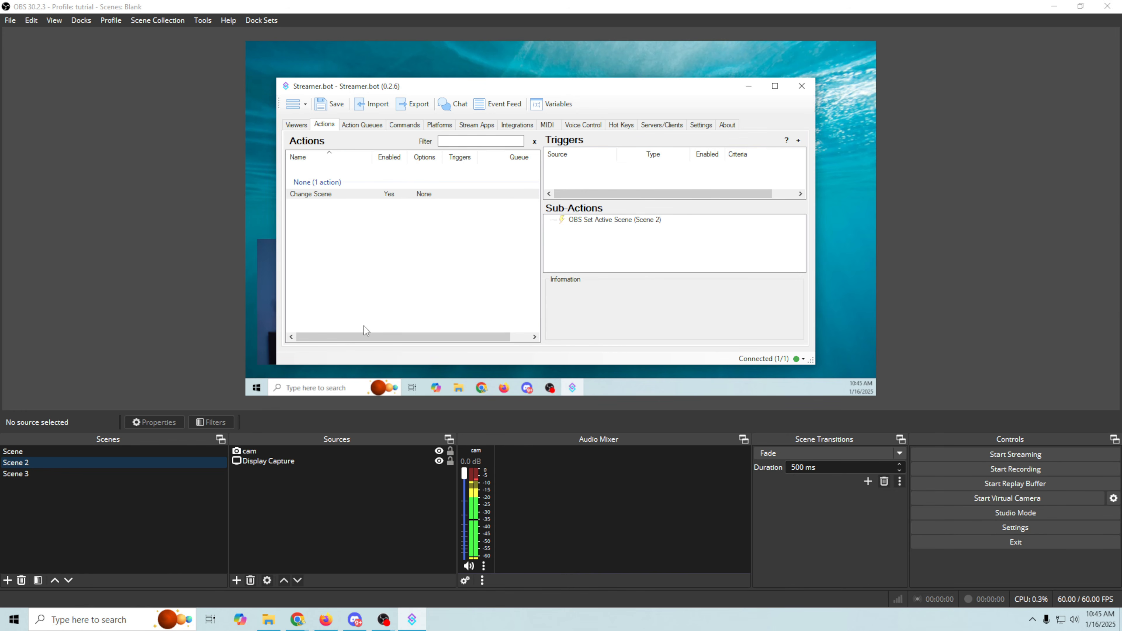
# Rename the Change Scene action to "Tutorial Scene"
pyautogui.doubleClick(319, 195)
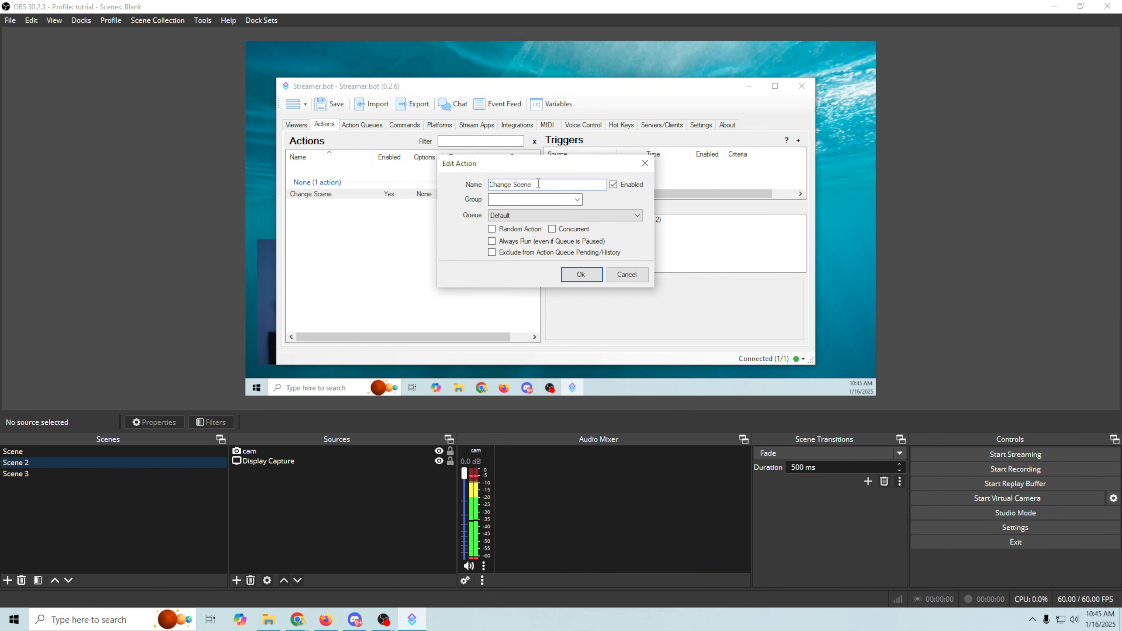
pyautogui.moveTo(538, 183); pyautogui.dragTo(460, 181)
pyautogui.write('Tutorial')
pyautogui.press('Return')
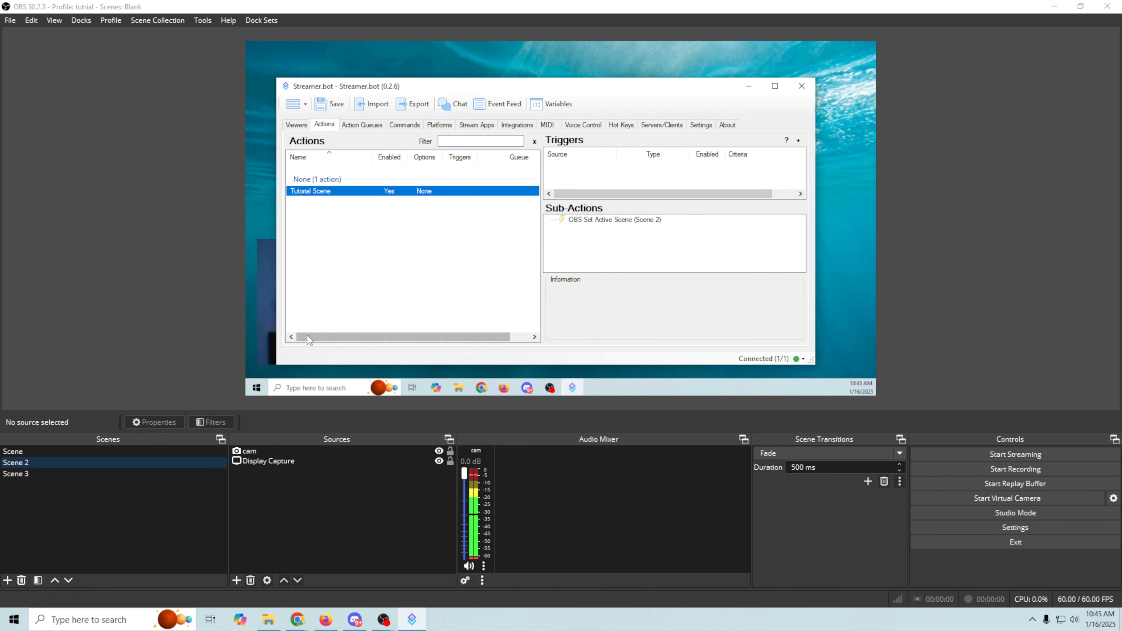
# Duplicate the Tutorial Scene action and name the copy "Main Scene"
pyautogui.rightClick(345, 196)
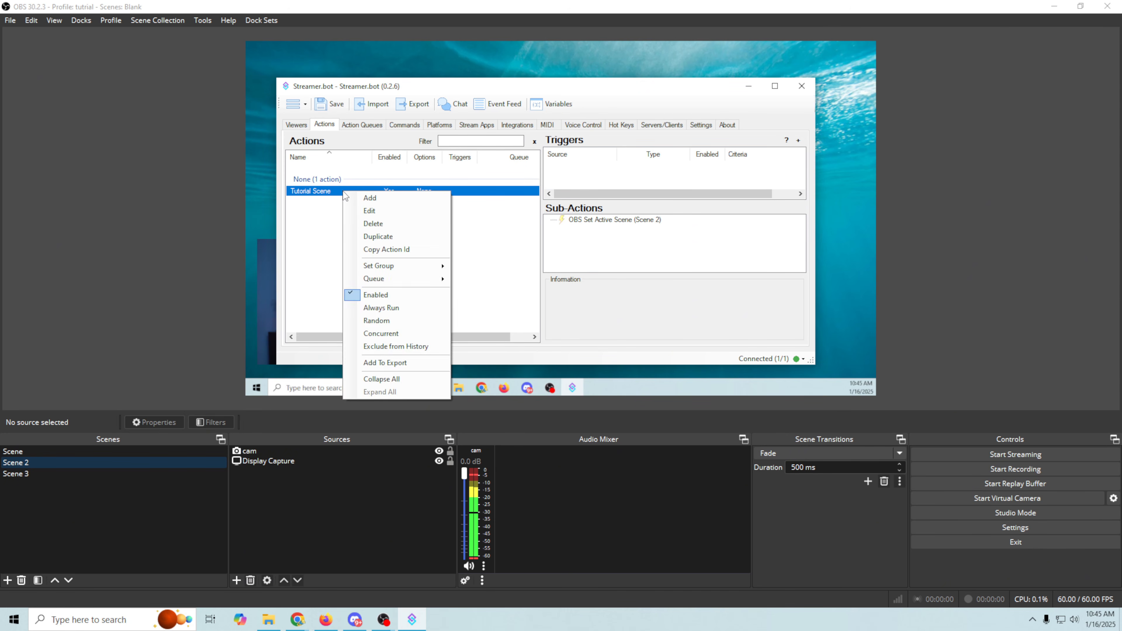
pyautogui.click(384, 250)
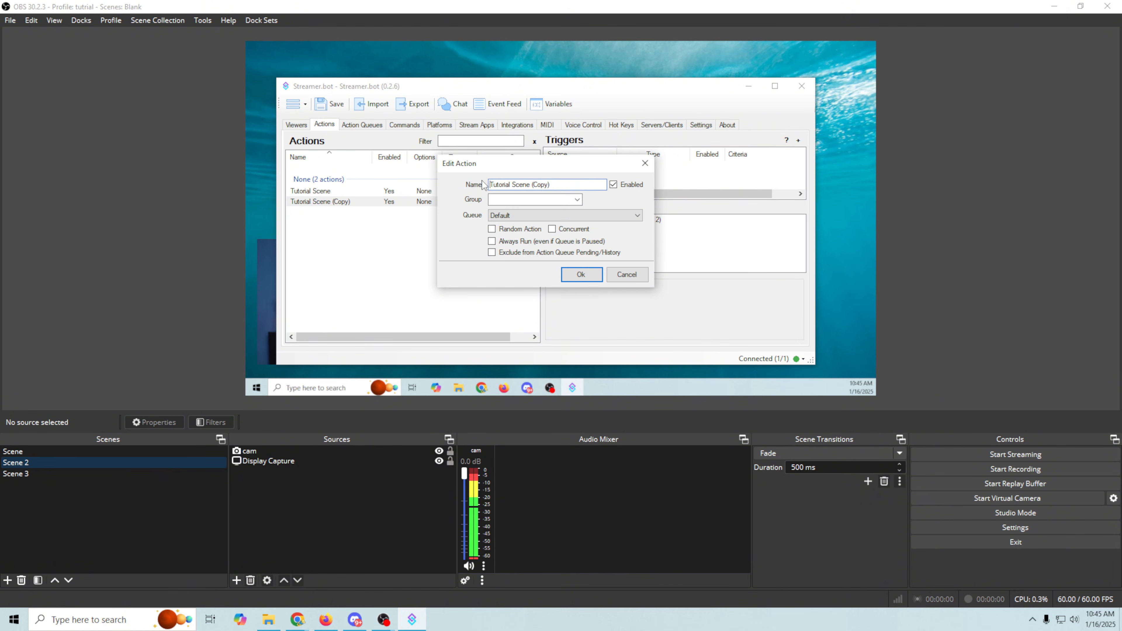
pyautogui.moveTo(550, 185); pyautogui.dragTo(490, 184)
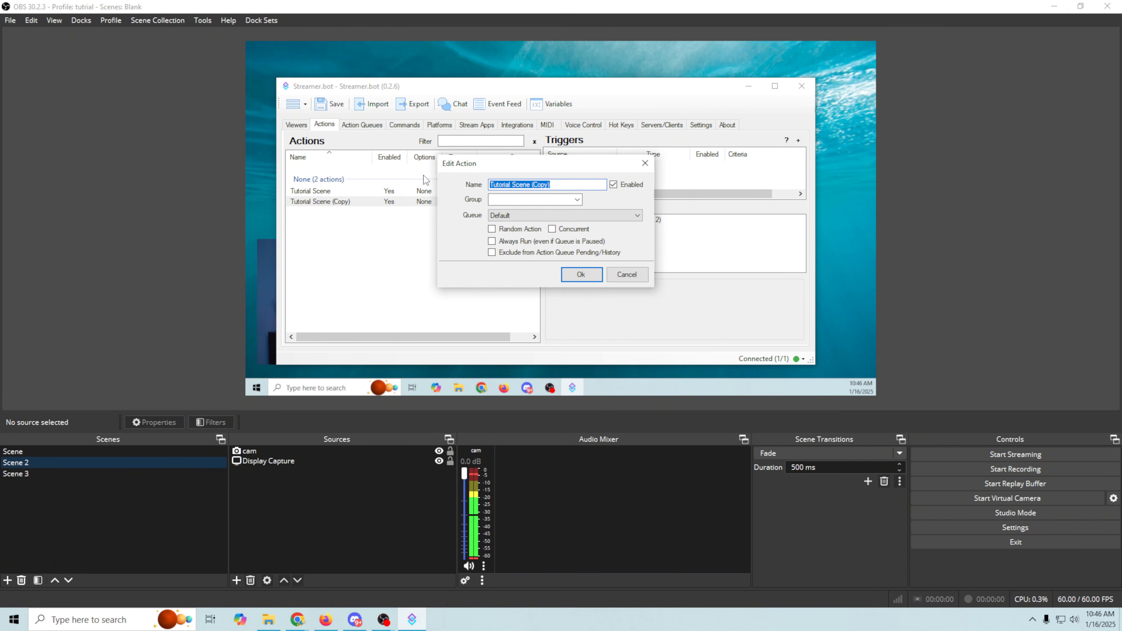
pyautogui.write('Main Scene')
pyautogui.press('Return')
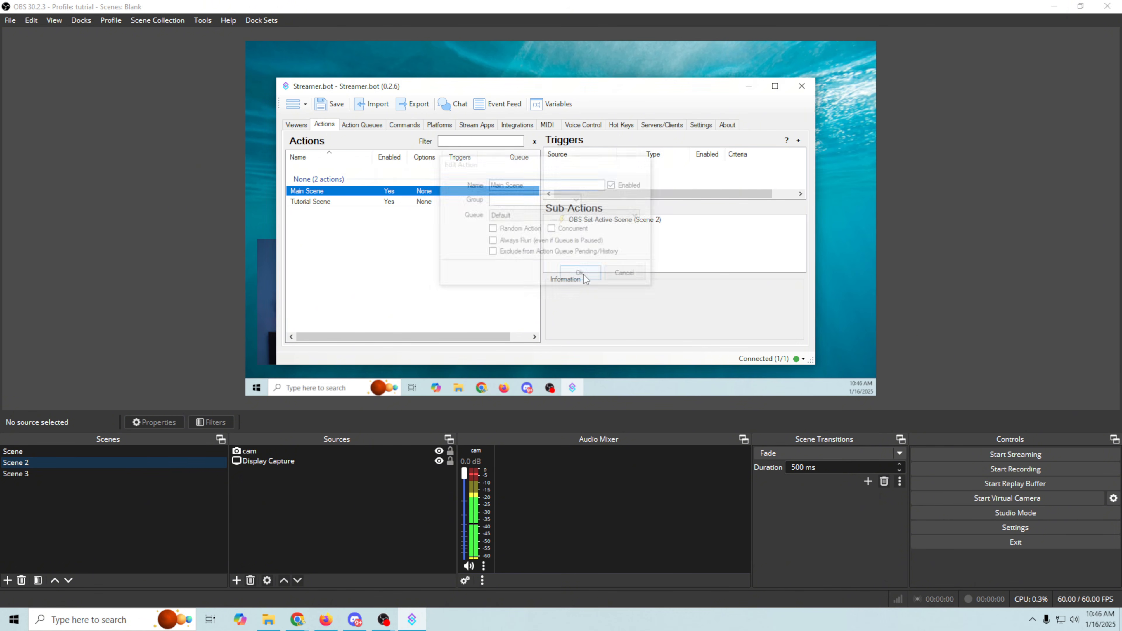
# Change the Main Scene action's OBS Set Active Scene sub-action to activate the scene named "Scene", and test it
pyautogui.click(311, 204)
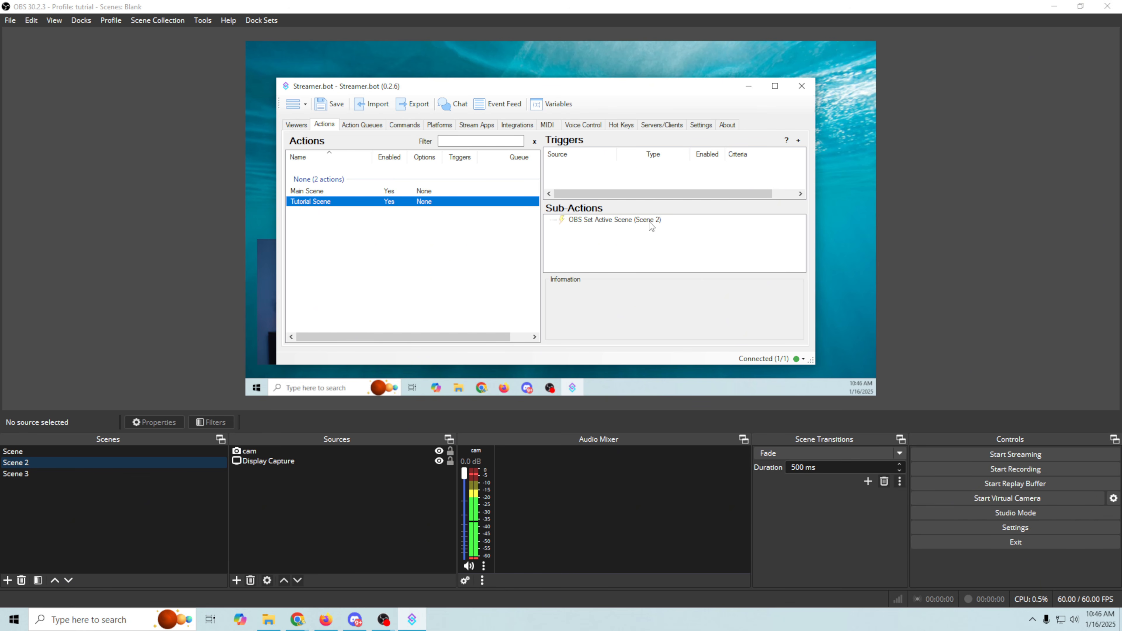
pyautogui.click(310, 193)
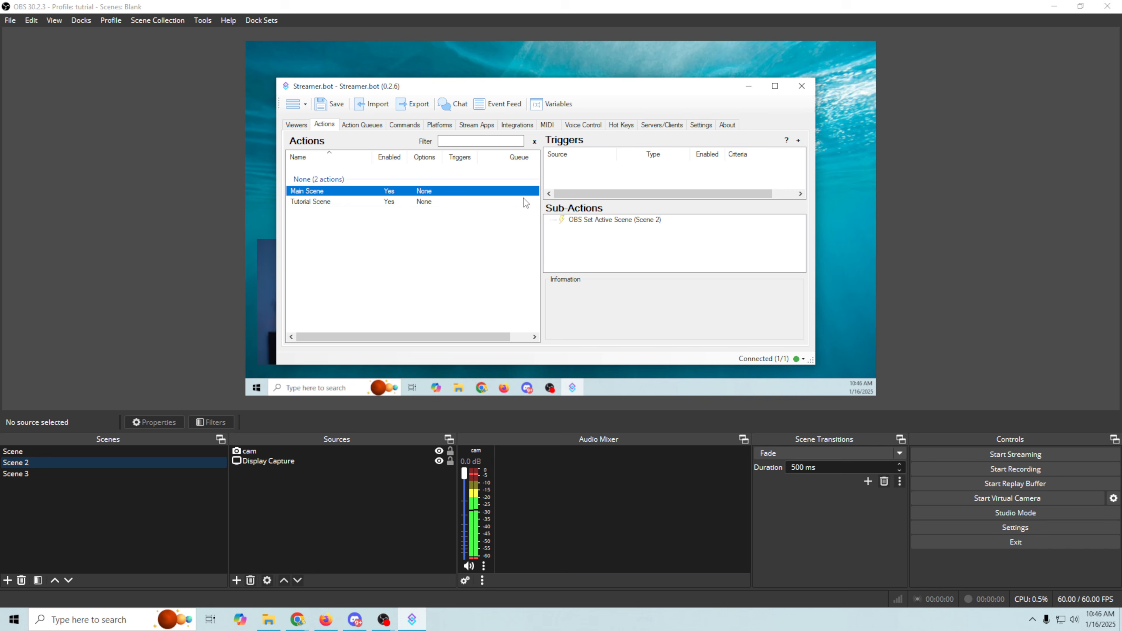
pyautogui.click(609, 221)
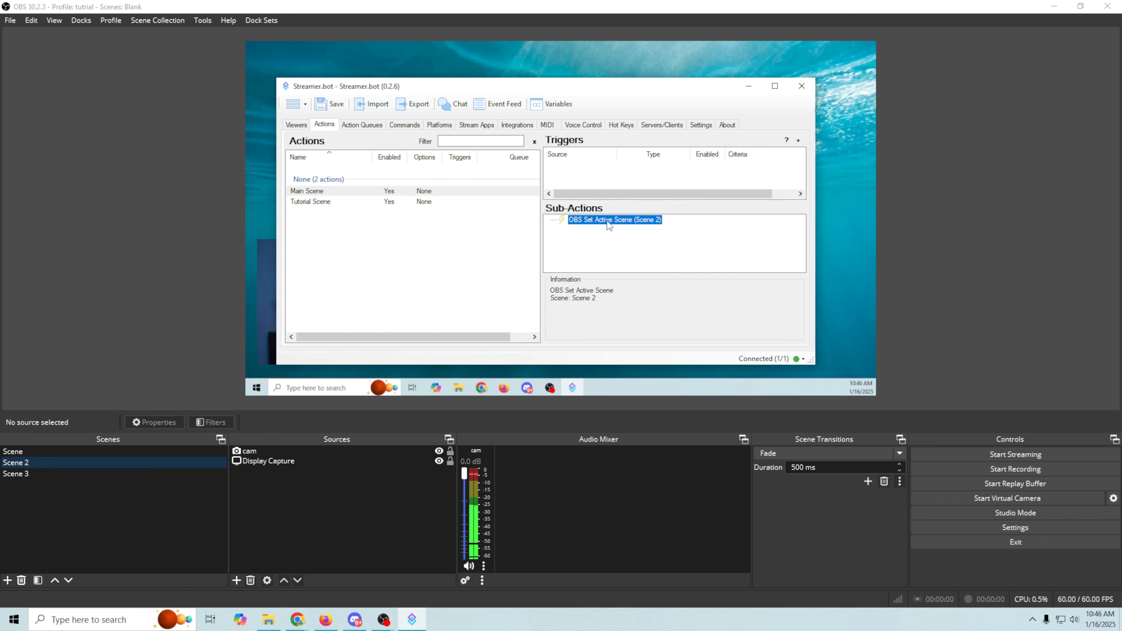
pyautogui.doubleClick(609, 223)
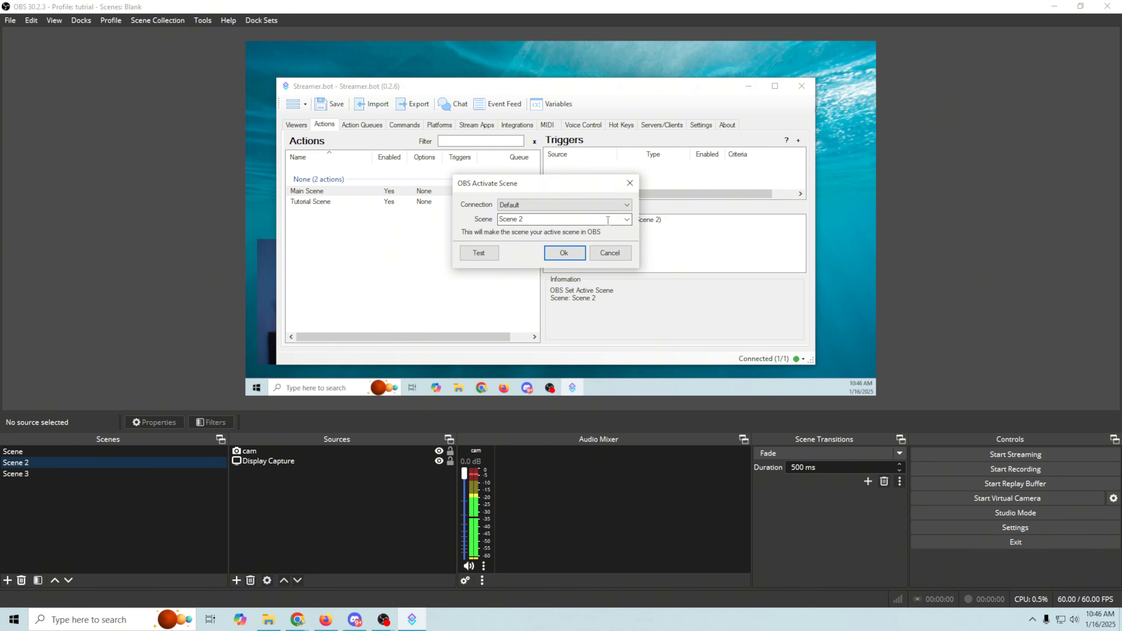
pyautogui.click(627, 220)
pyautogui.click(525, 246)
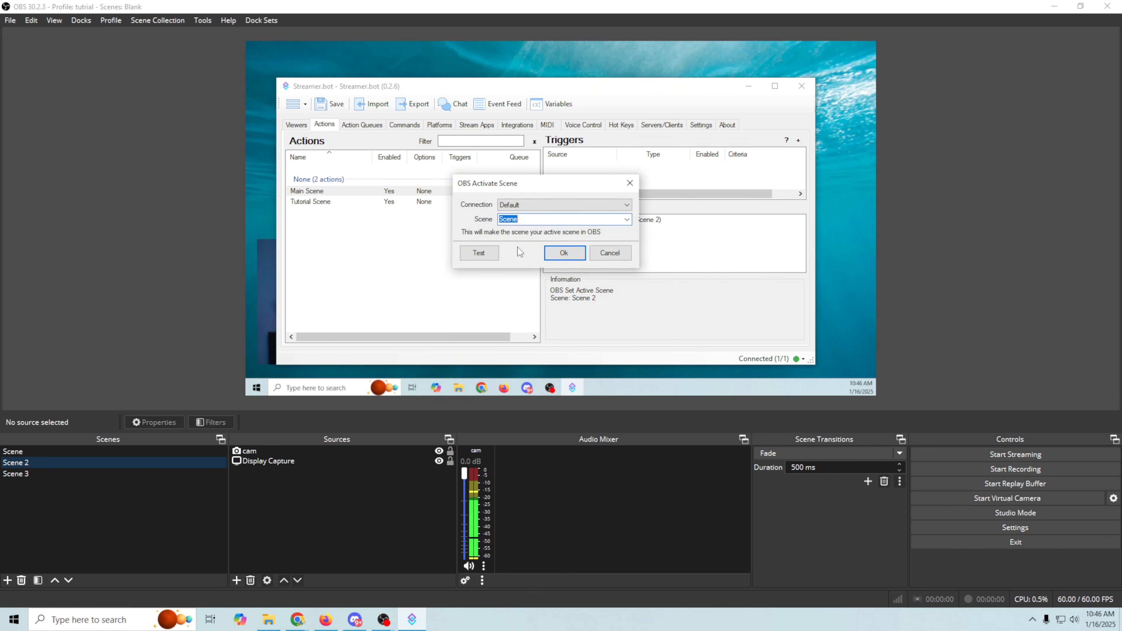
pyautogui.click(479, 252)
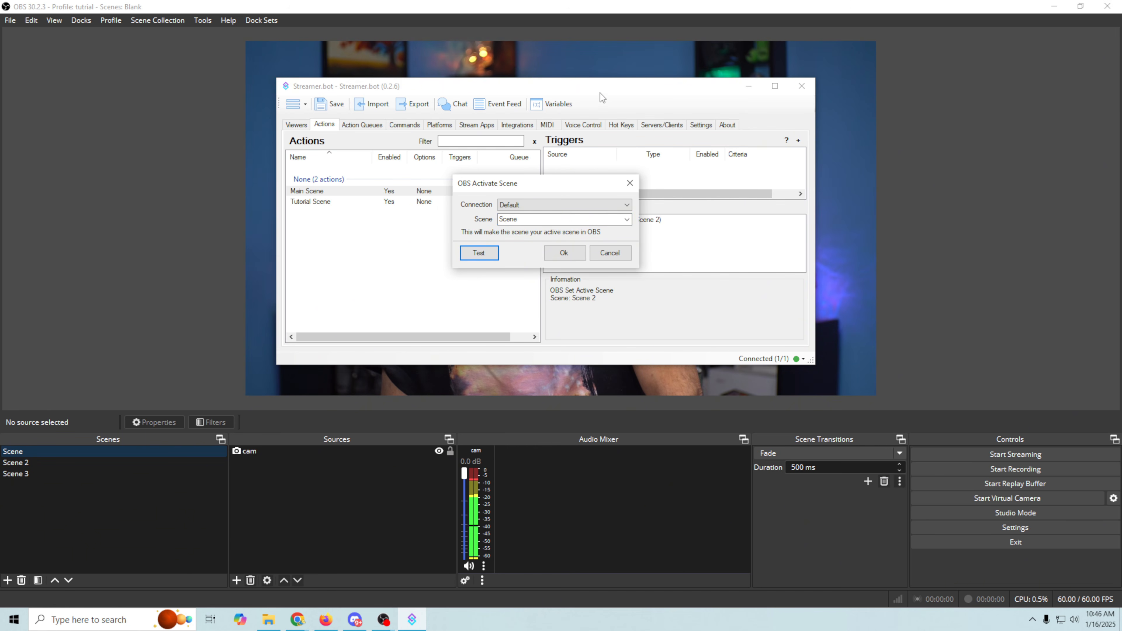
pyautogui.click(574, 251)
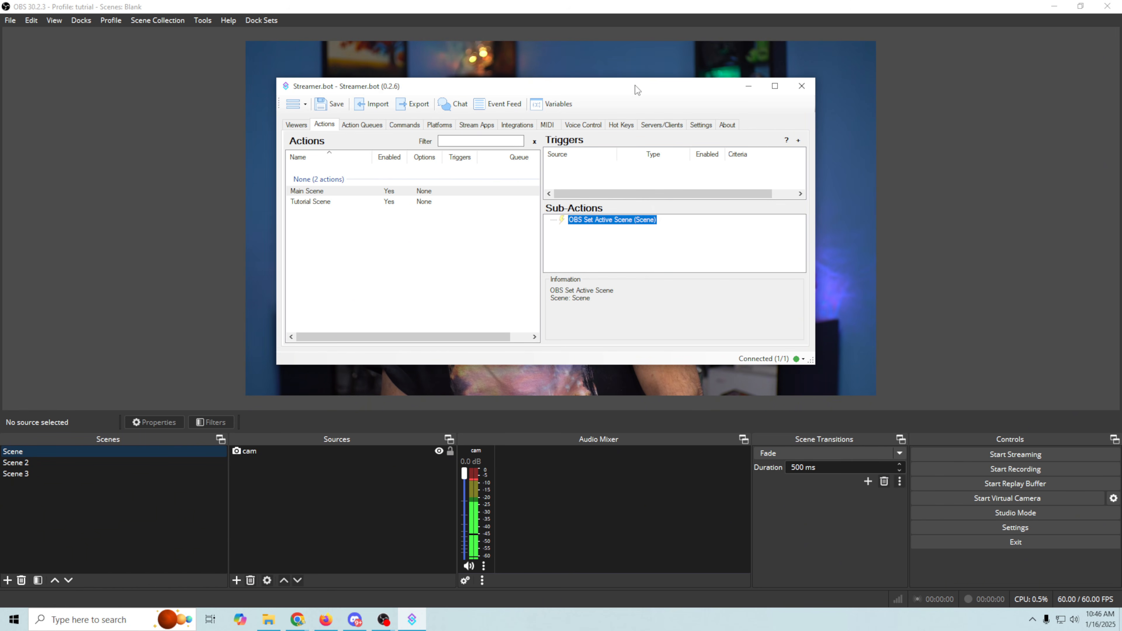
# Check which scene the Tutorial Scene action's OBS Set Active Scene sub-action activates
pyautogui.moveTo(624, 87); pyautogui.dragTo(645, 64)
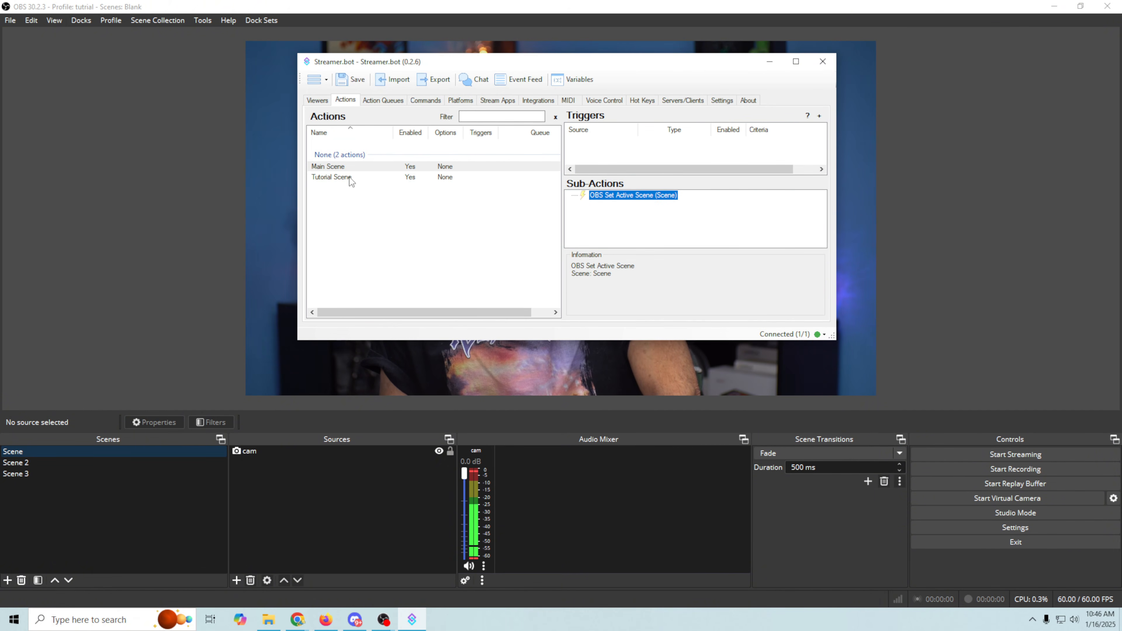
pyautogui.click(338, 176)
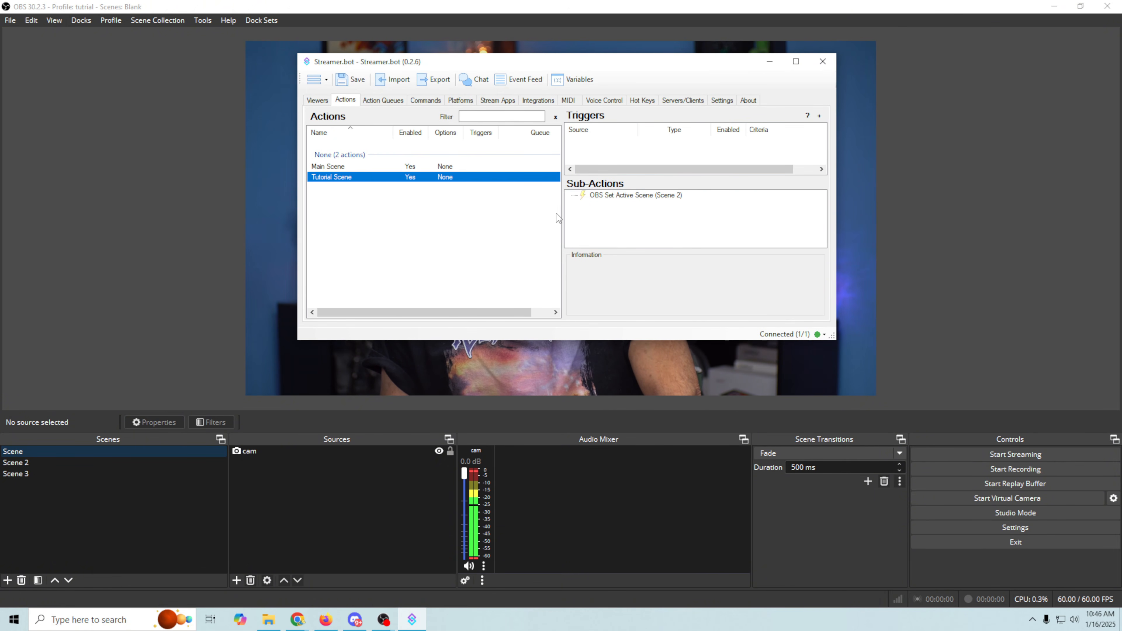
pyautogui.doubleClick(623, 196)
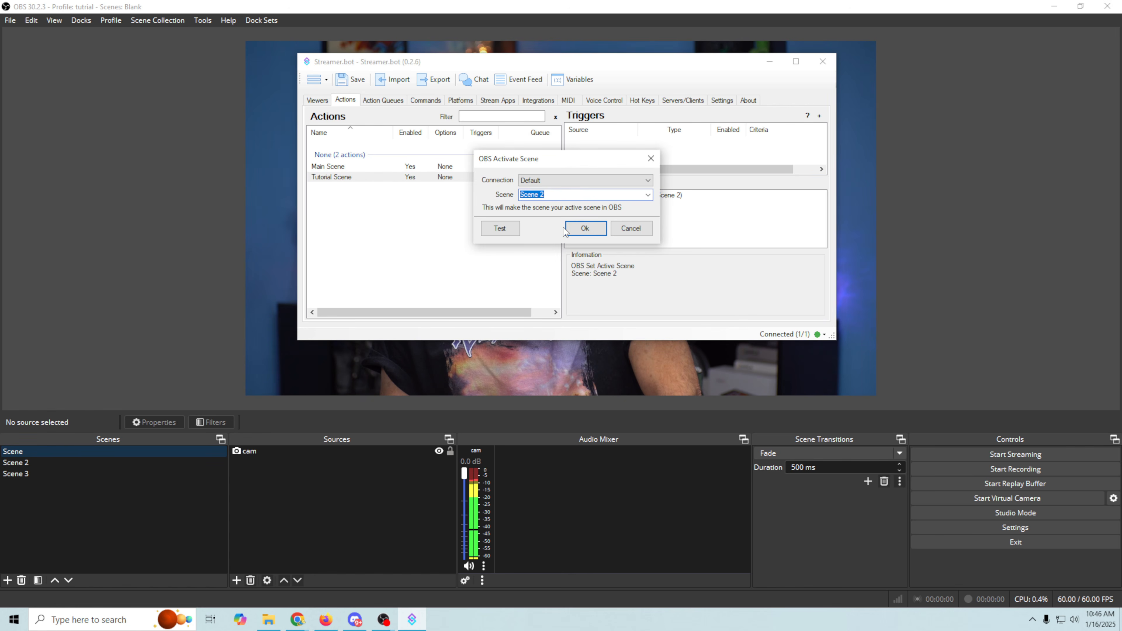
pyautogui.click(582, 232)
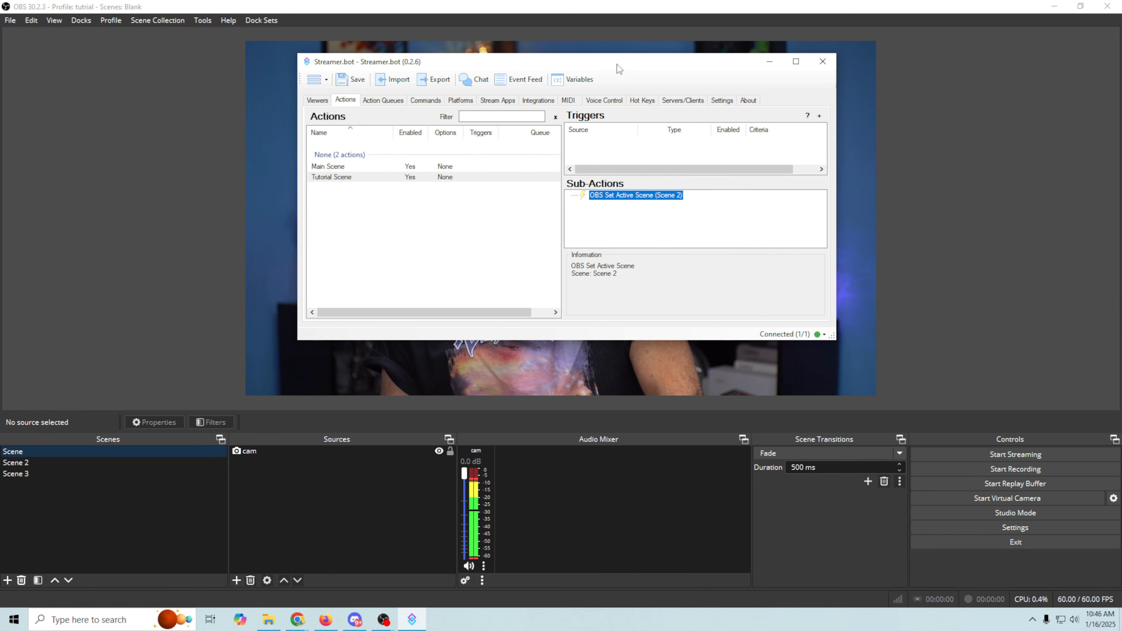
pyautogui.moveTo(617, 64); pyautogui.dragTo(644, 91)
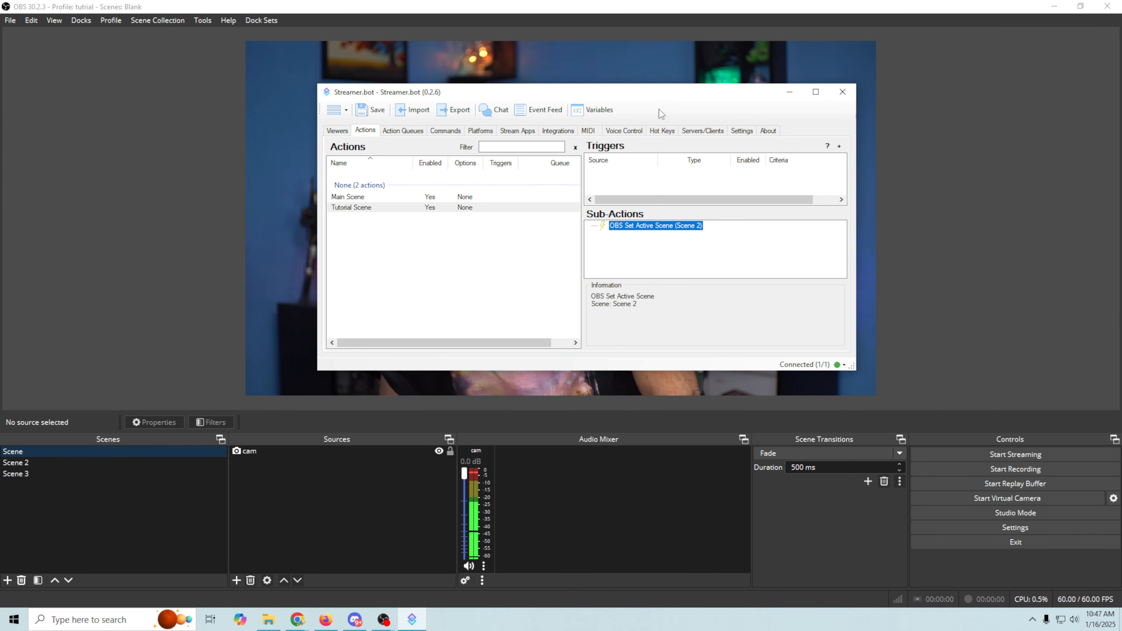
pyautogui.moveTo(628, 99); pyautogui.dragTo(569, 88)
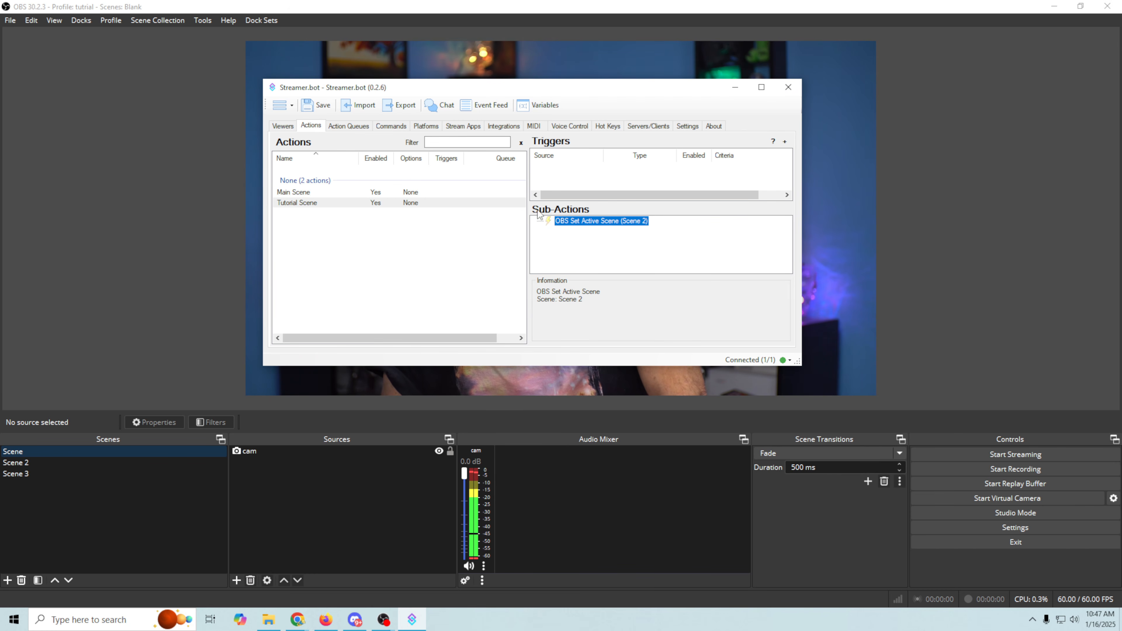
# Add an enabled voice control command named "Tutorial" with the spoken command "Tutorial" and Exact location
pyautogui.click(575, 128)
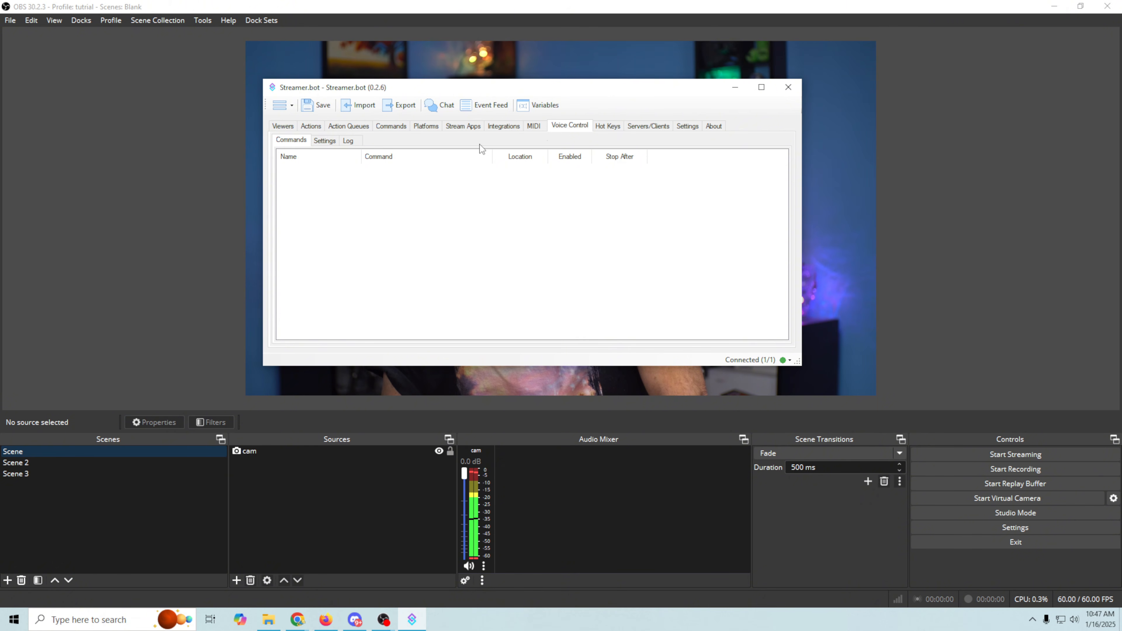
pyautogui.rightClick(475, 229)
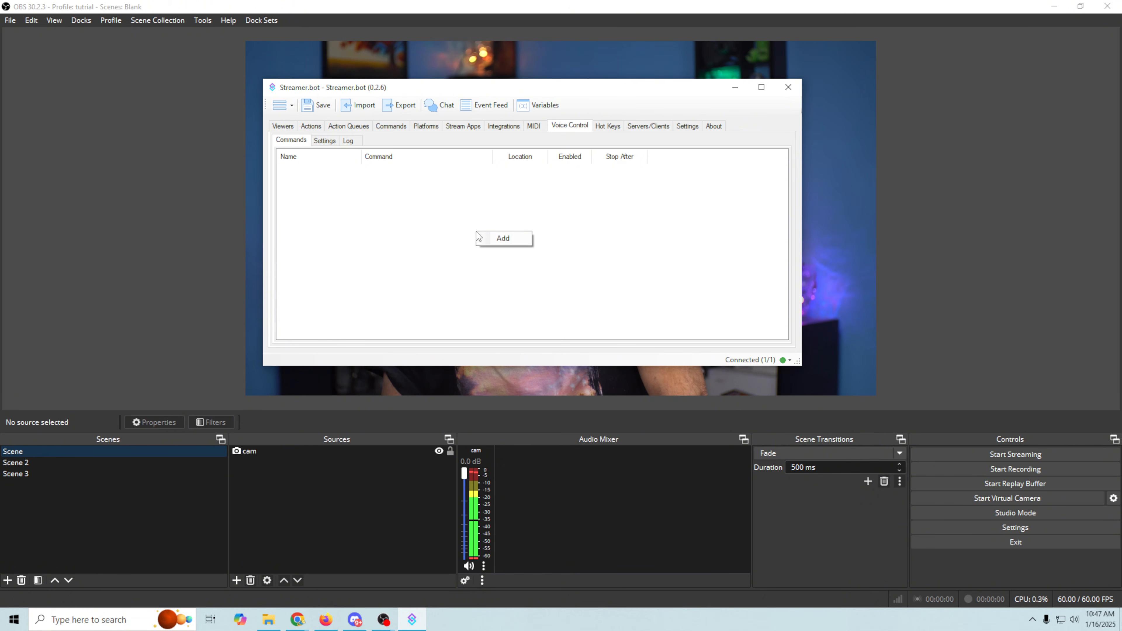
pyautogui.click(497, 239)
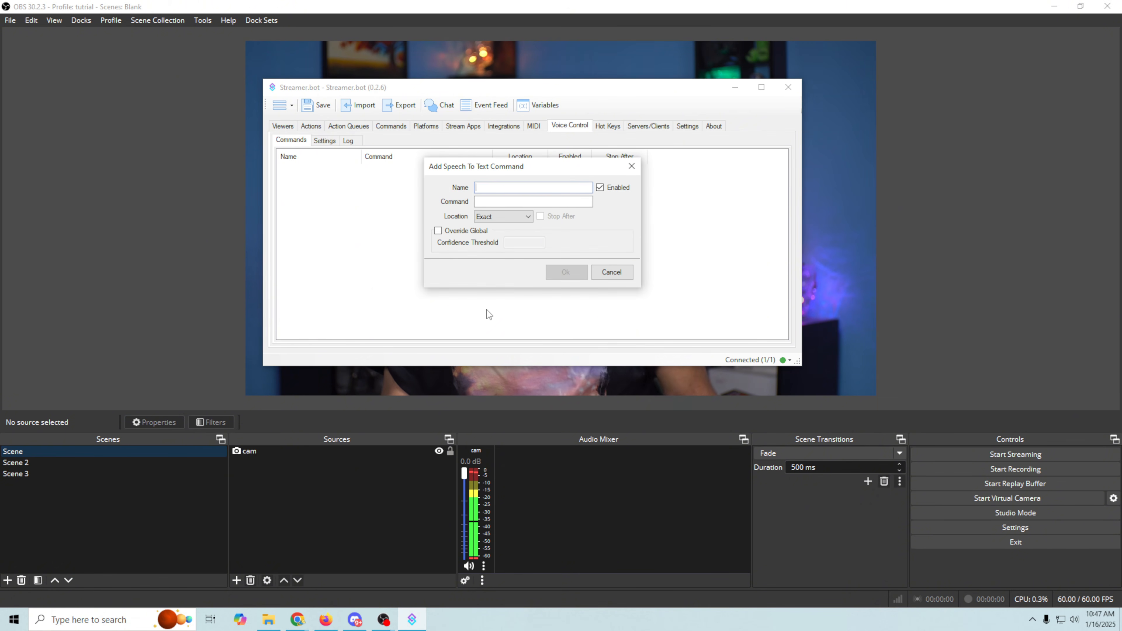
pyautogui.write('Tutorial')
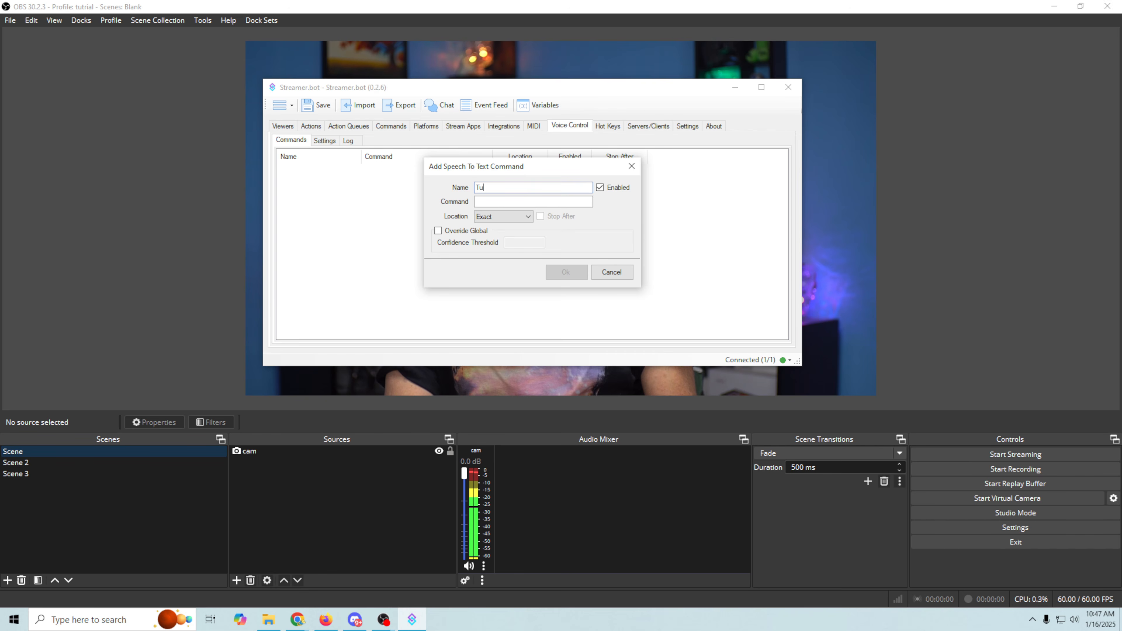
pyautogui.click(511, 200)
pyautogui.write('Tutorial')
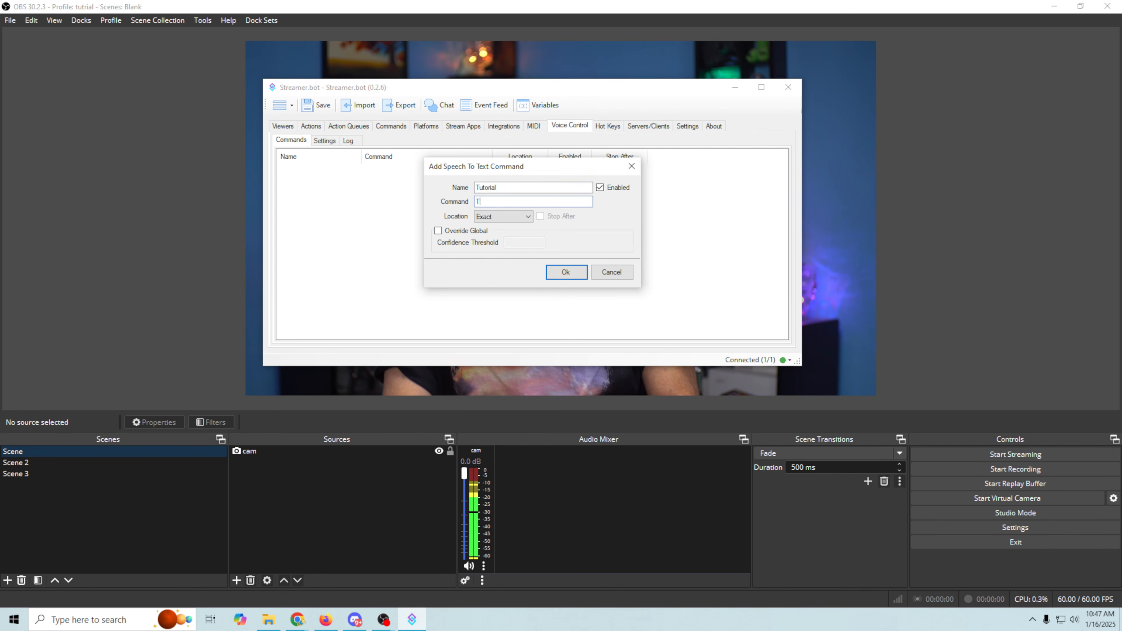
pyautogui.click(565, 272)
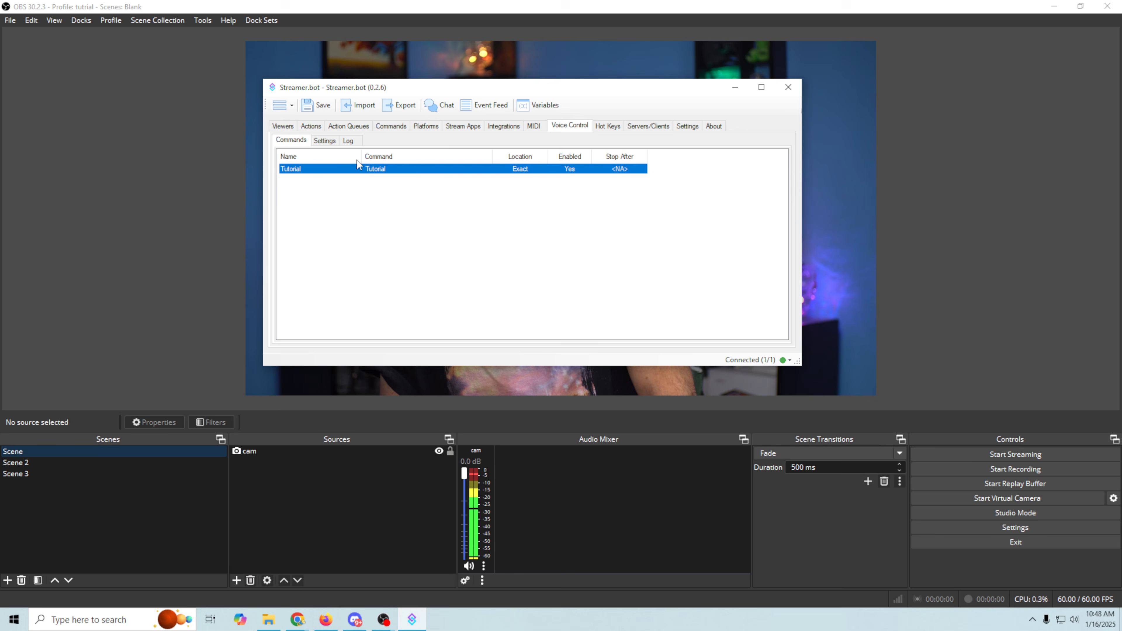
# Set the voice control audio input device to Cam Link Pro Audio-1 (Cam Link Pro) and start listening
pyautogui.click(325, 141)
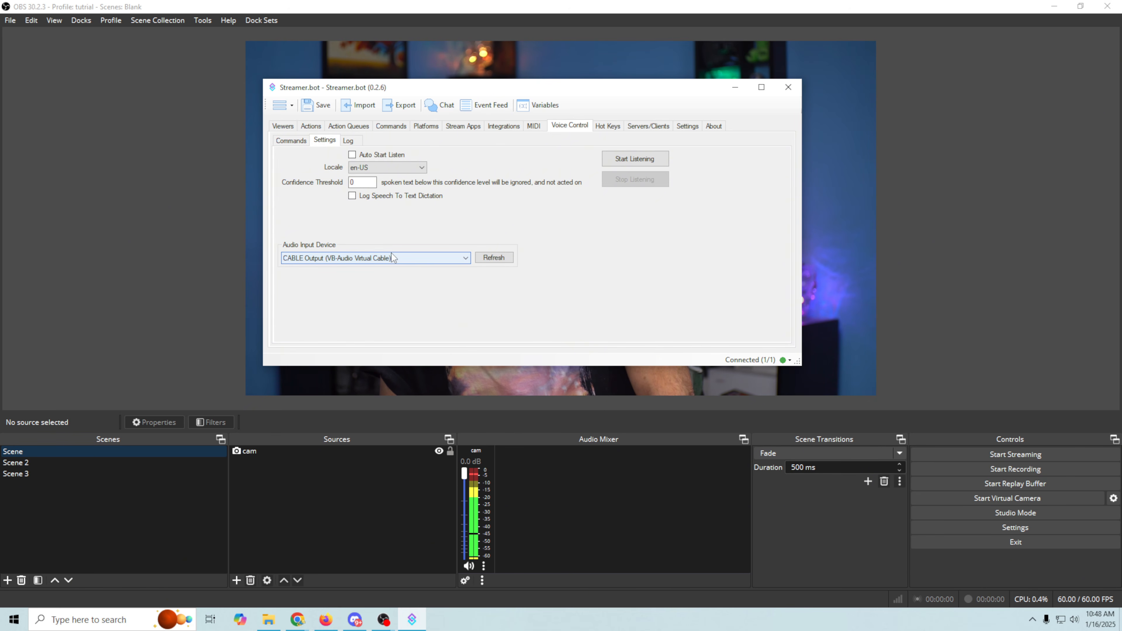
pyautogui.click(466, 261)
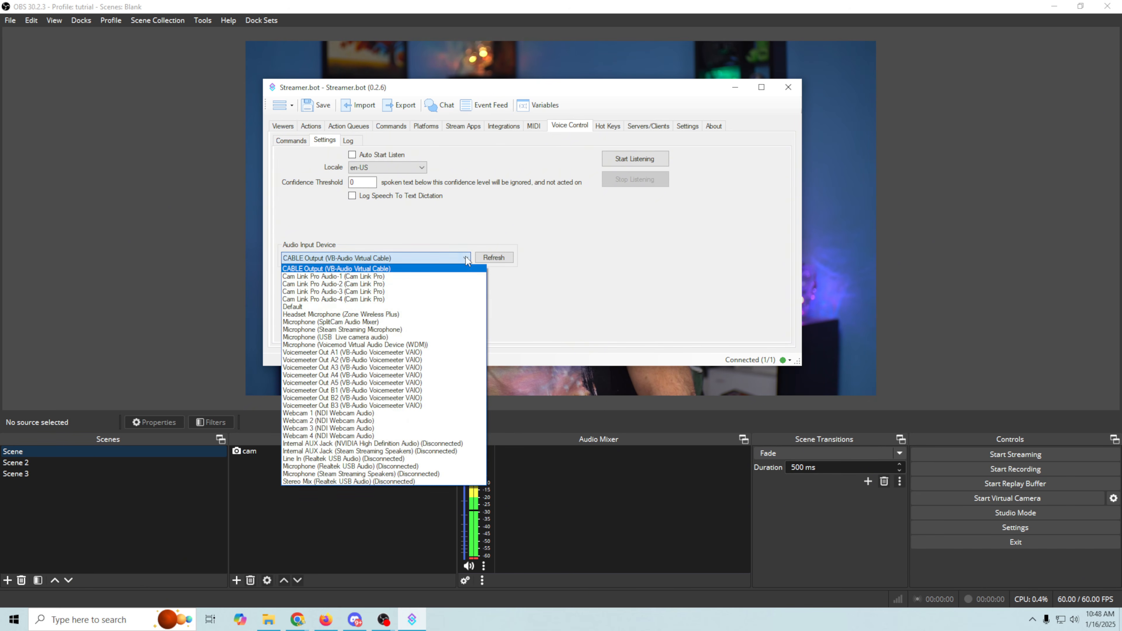
pyautogui.click(367, 277)
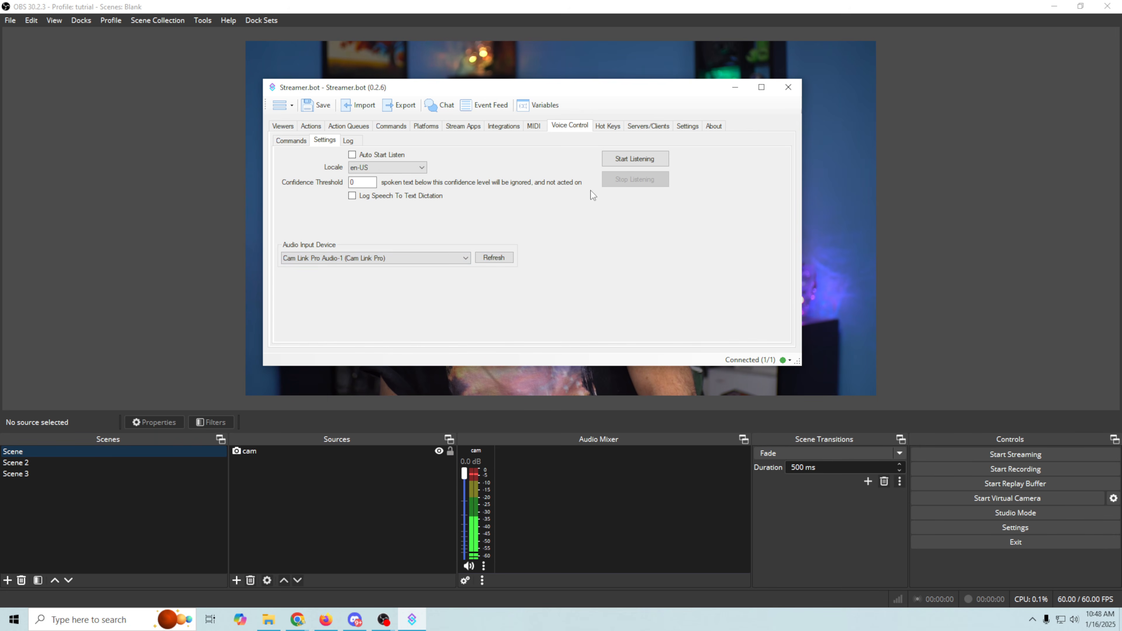
pyautogui.click(645, 158)
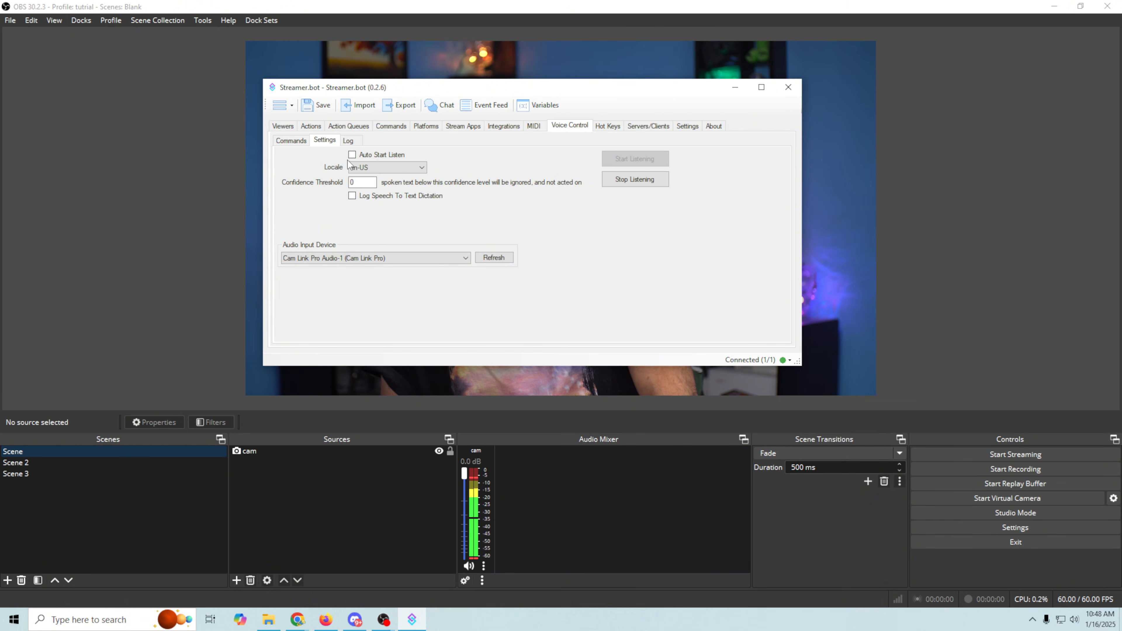
# Look at the voice control log and try the Override Global confidence threshold option on the Tutorial command, leaving it off
pyautogui.click(347, 142)
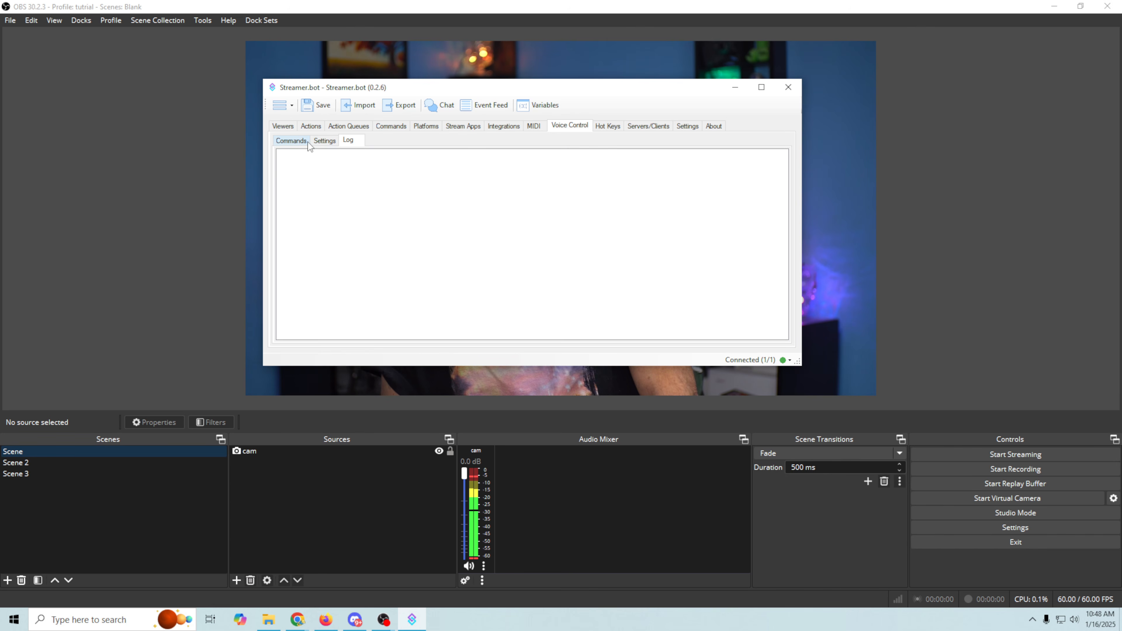
pyautogui.click(286, 141)
pyautogui.click(348, 141)
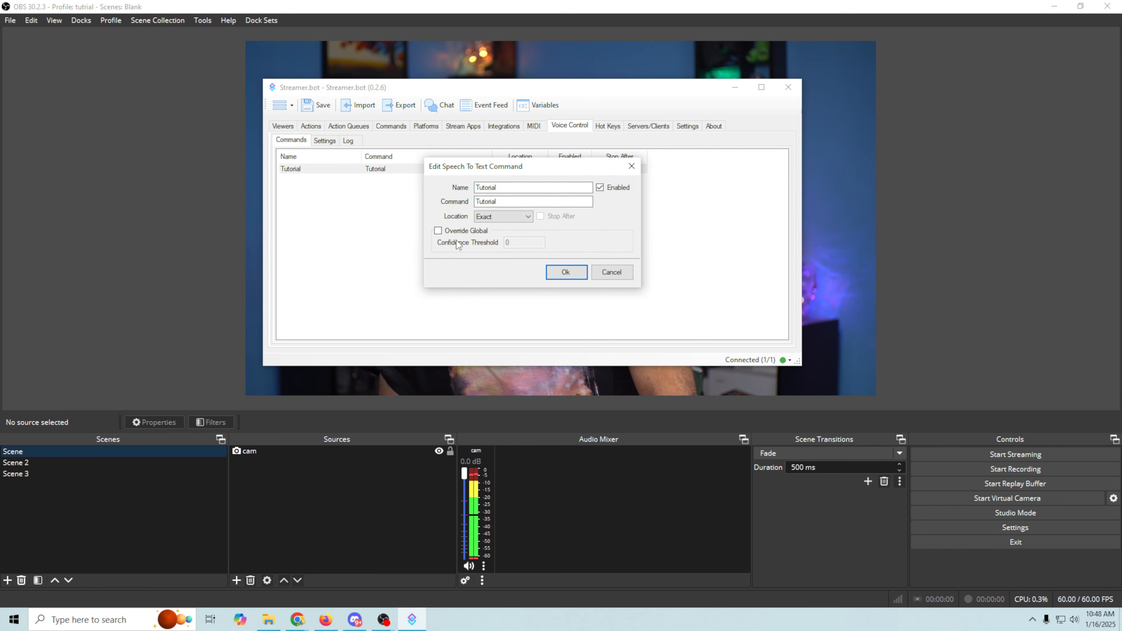
pyautogui.click(438, 231)
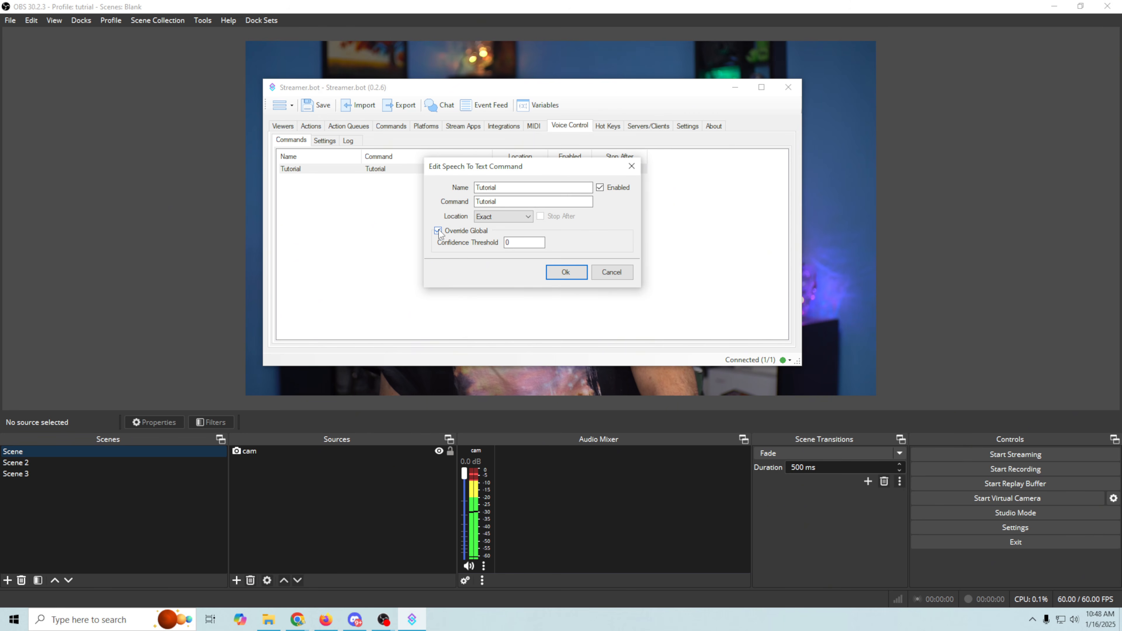
pyautogui.click(437, 231)
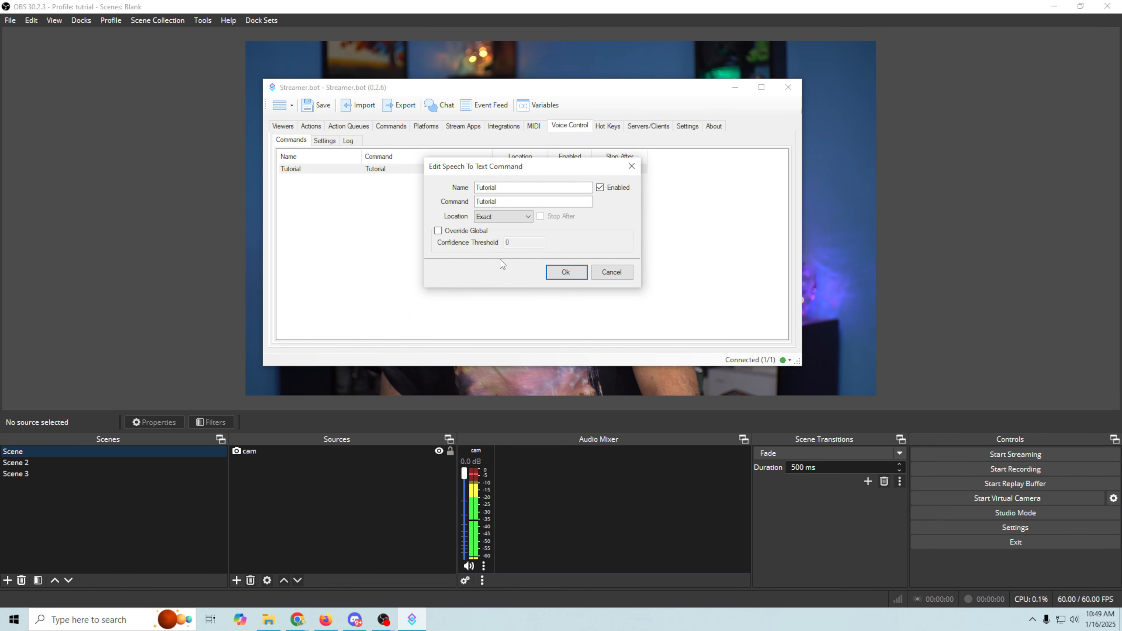
pyautogui.click(567, 272)
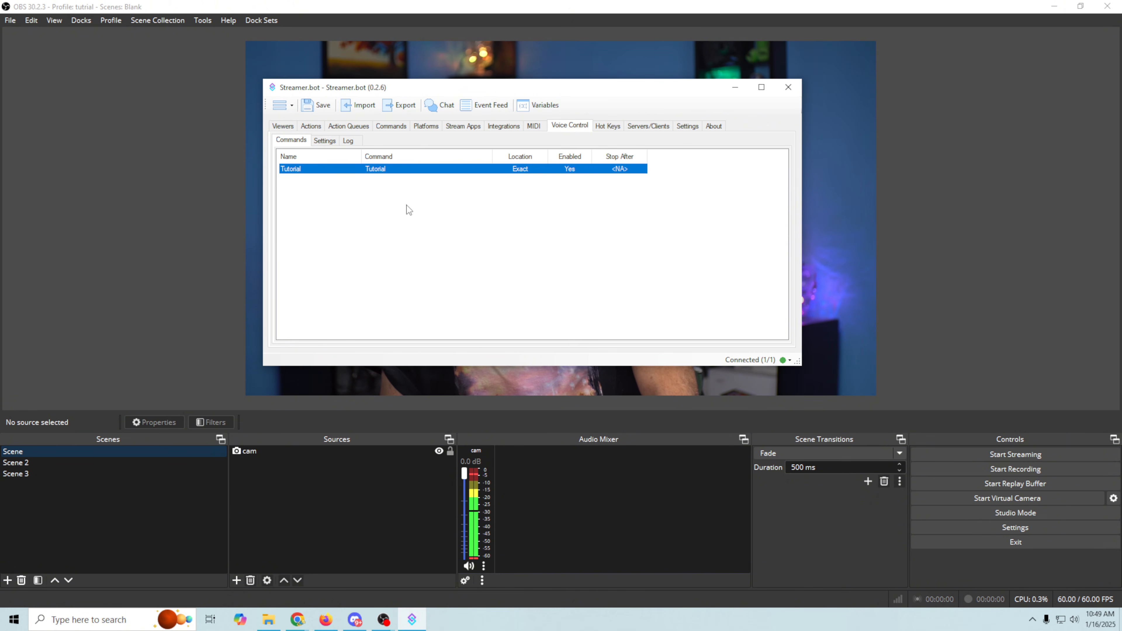
# Add a Core Voice Control Command trigger to the Tutorial Scene action, using the Tutorial voice command
pyautogui.click(311, 126)
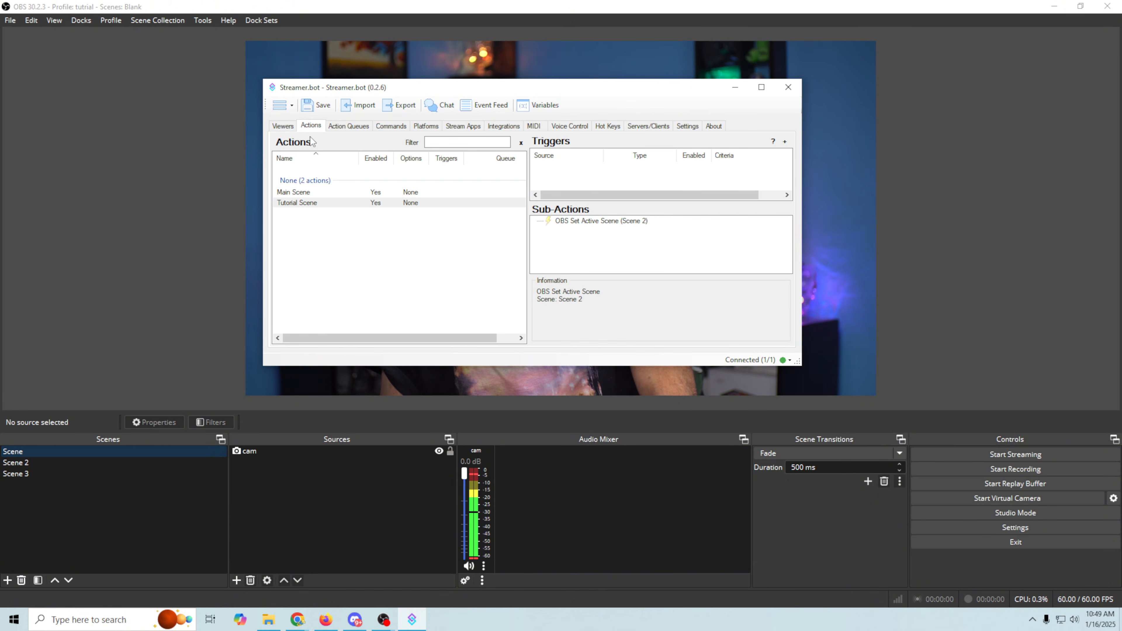
pyautogui.click(296, 201)
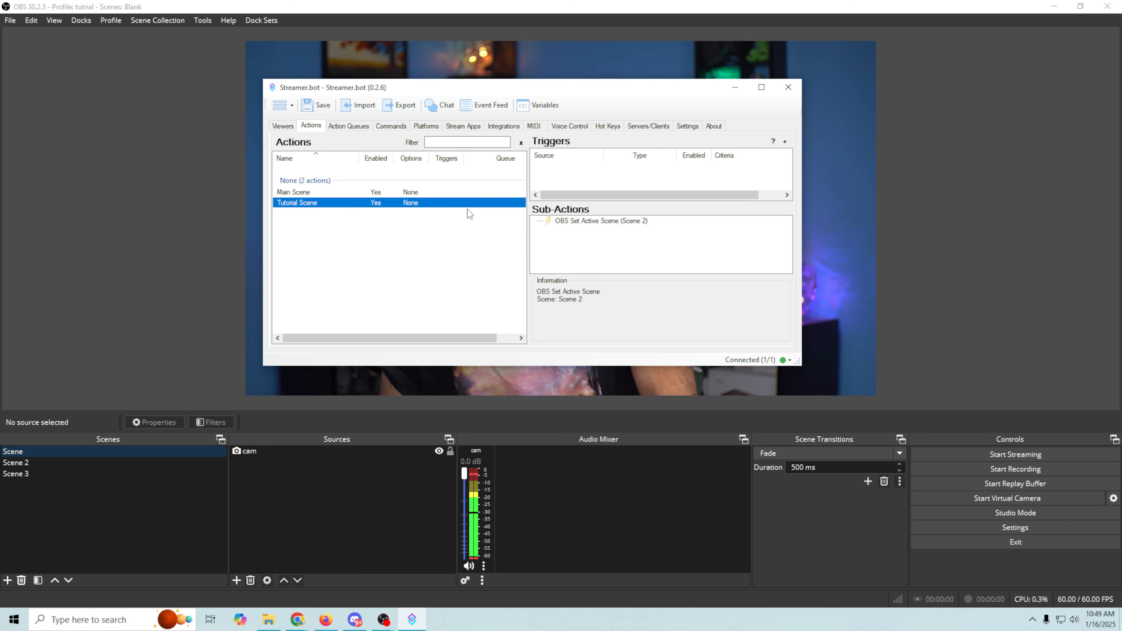
pyautogui.rightClick(587, 176)
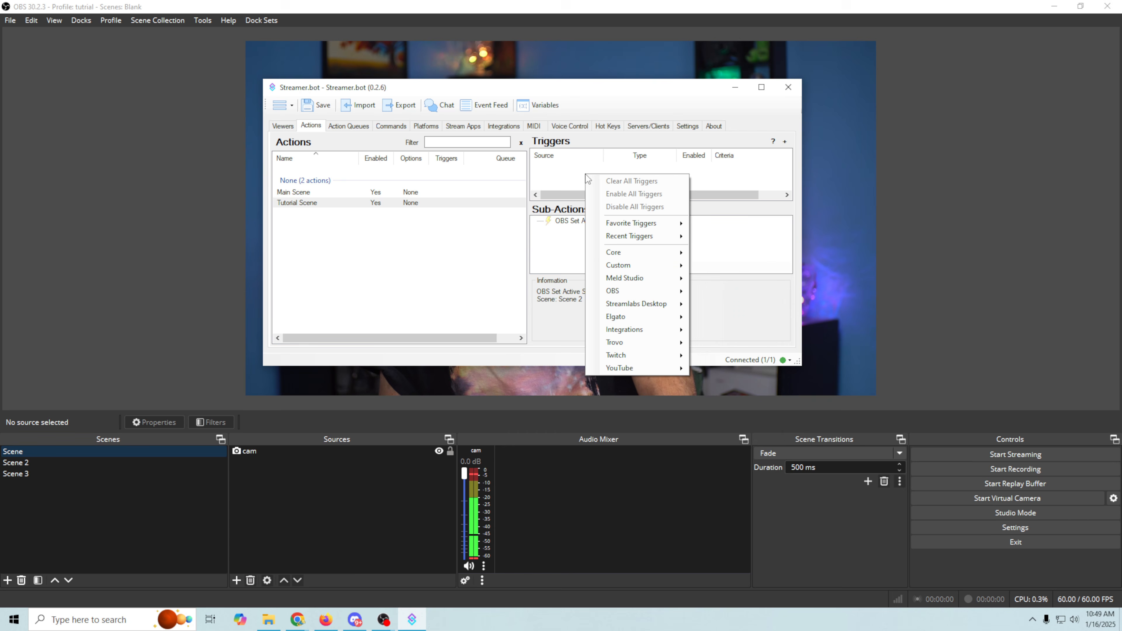
pyautogui.moveTo(658, 256)
pyautogui.moveTo(746, 410)
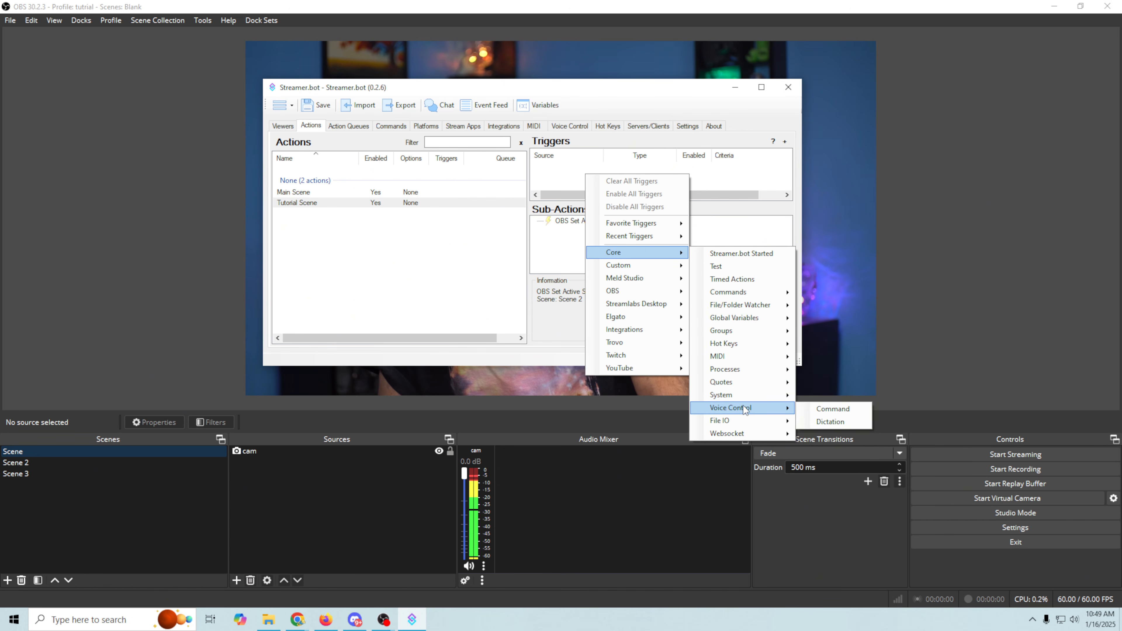
pyautogui.click(840, 411)
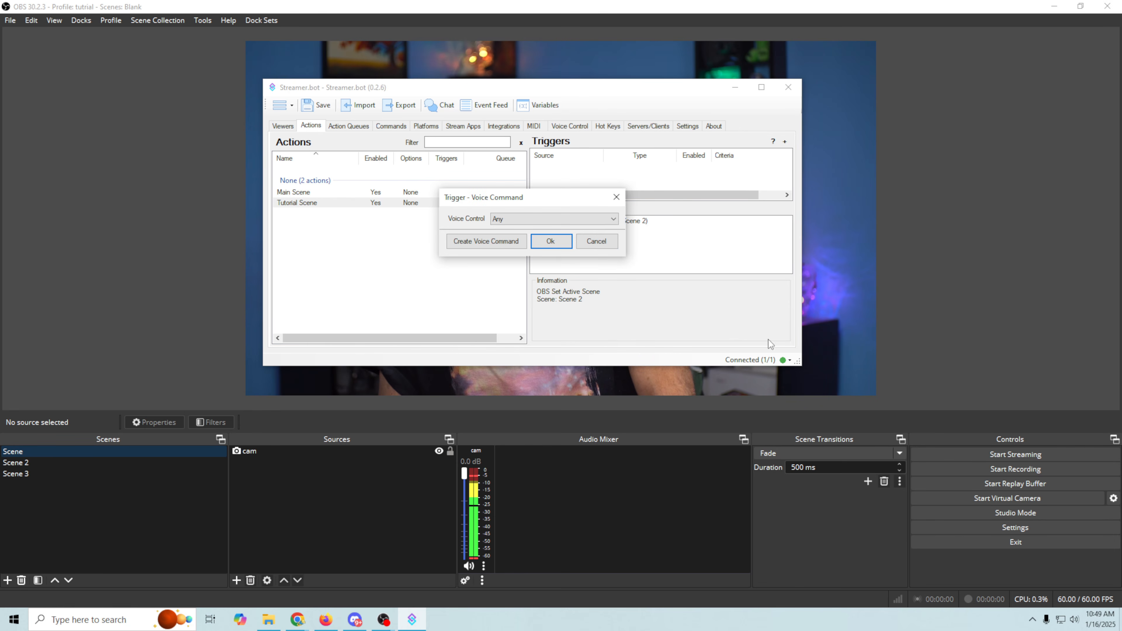
pyautogui.click(559, 220)
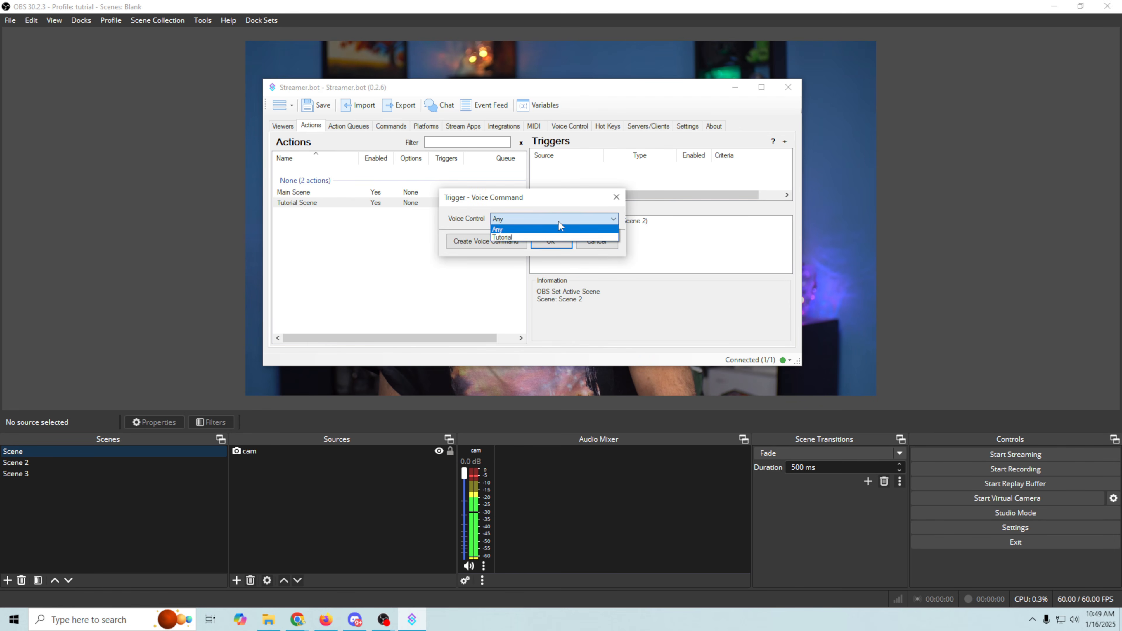
pyautogui.click(508, 237)
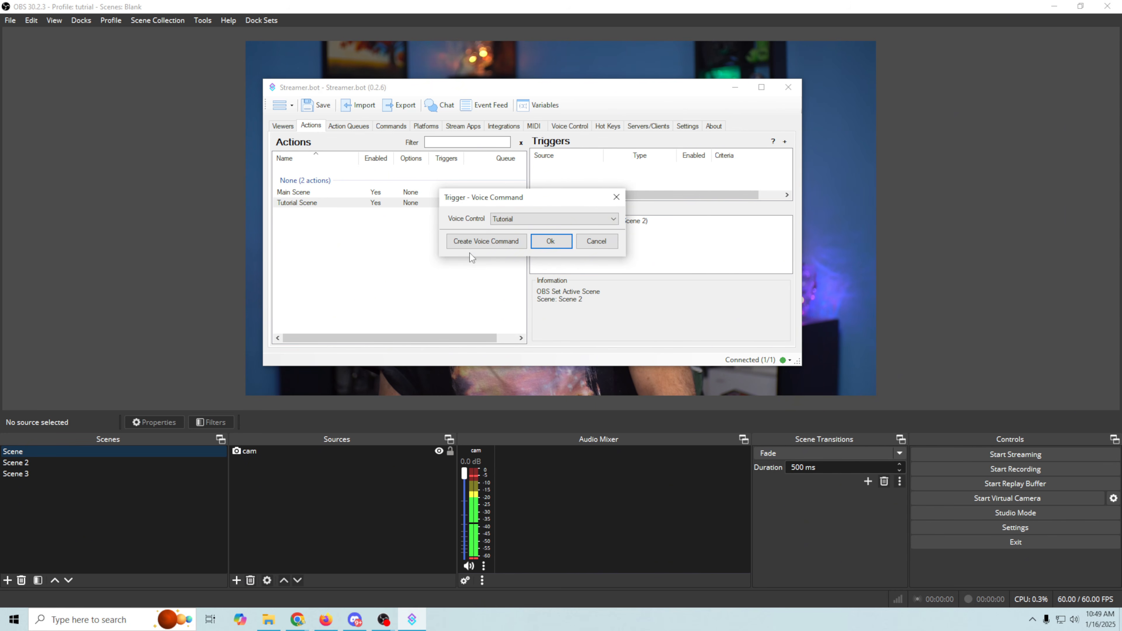
pyautogui.click(551, 241)
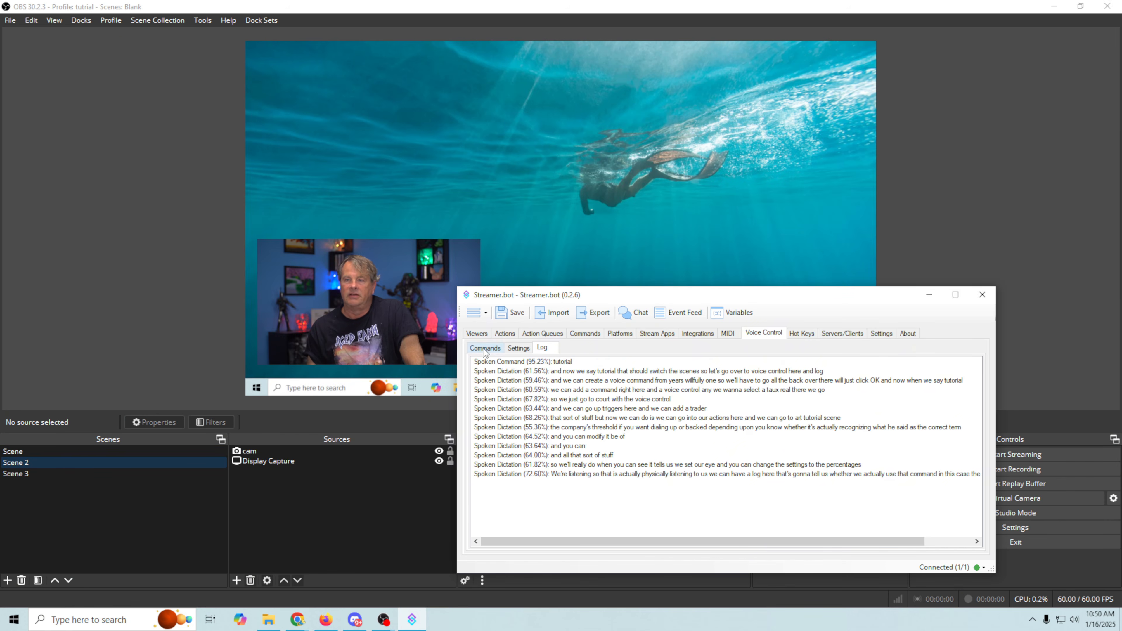
# Add a Voice Control Command trigger to the Main Scene action, creating an enabled voice command with name and spoken command "Main"
pyautogui.click(505, 333)
pyautogui.click(497, 400)
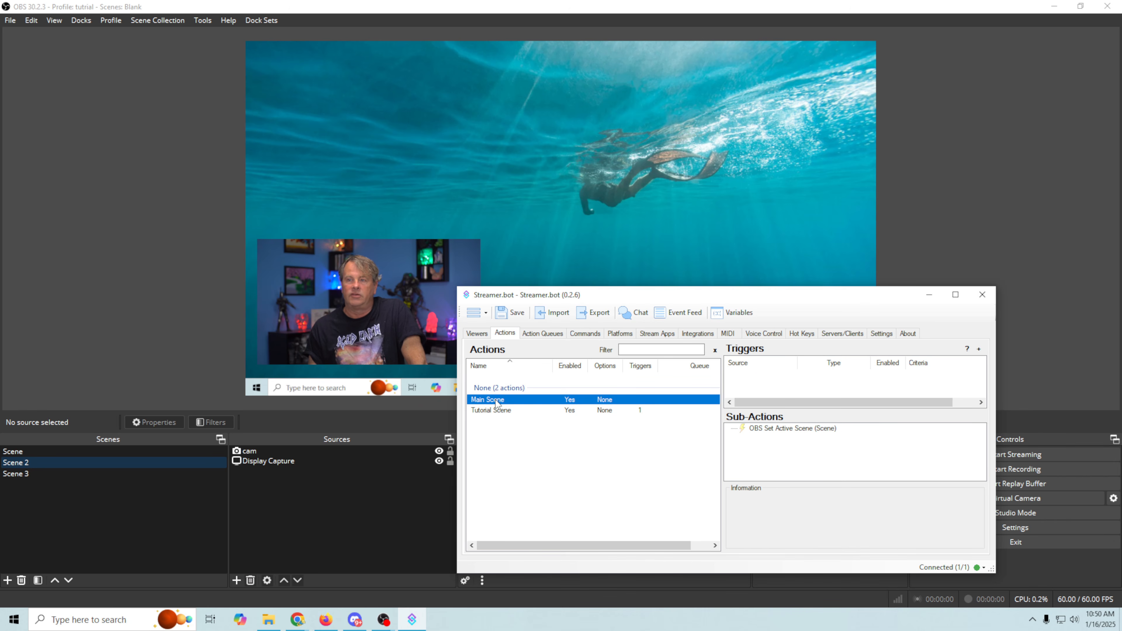
pyautogui.click(807, 429)
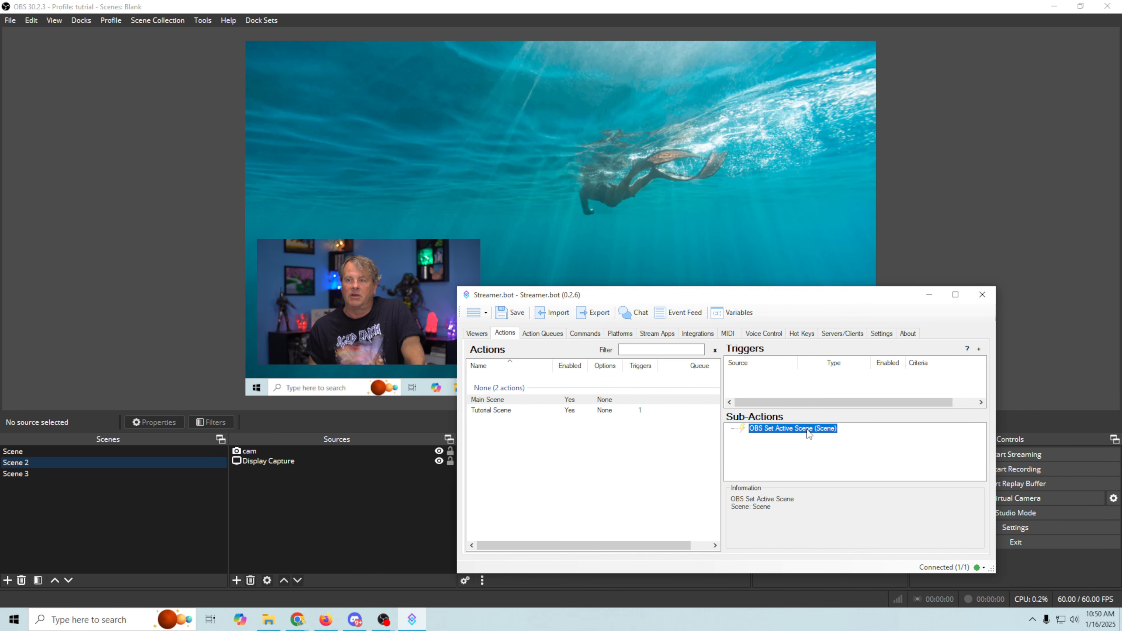
pyautogui.rightClick(787, 379)
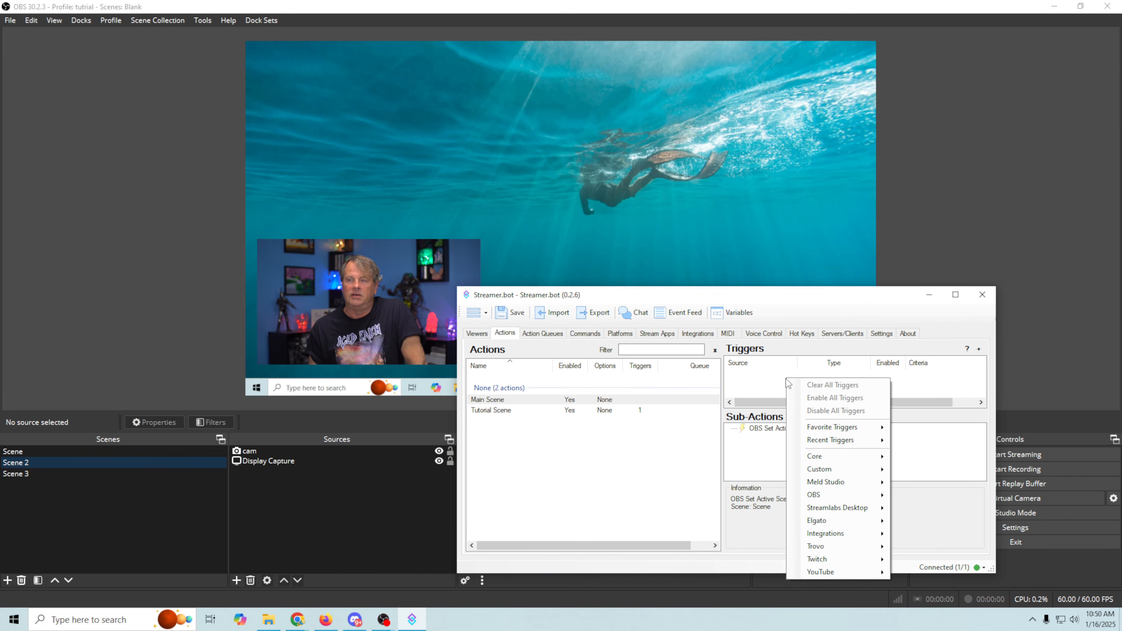
pyautogui.moveTo(821, 457)
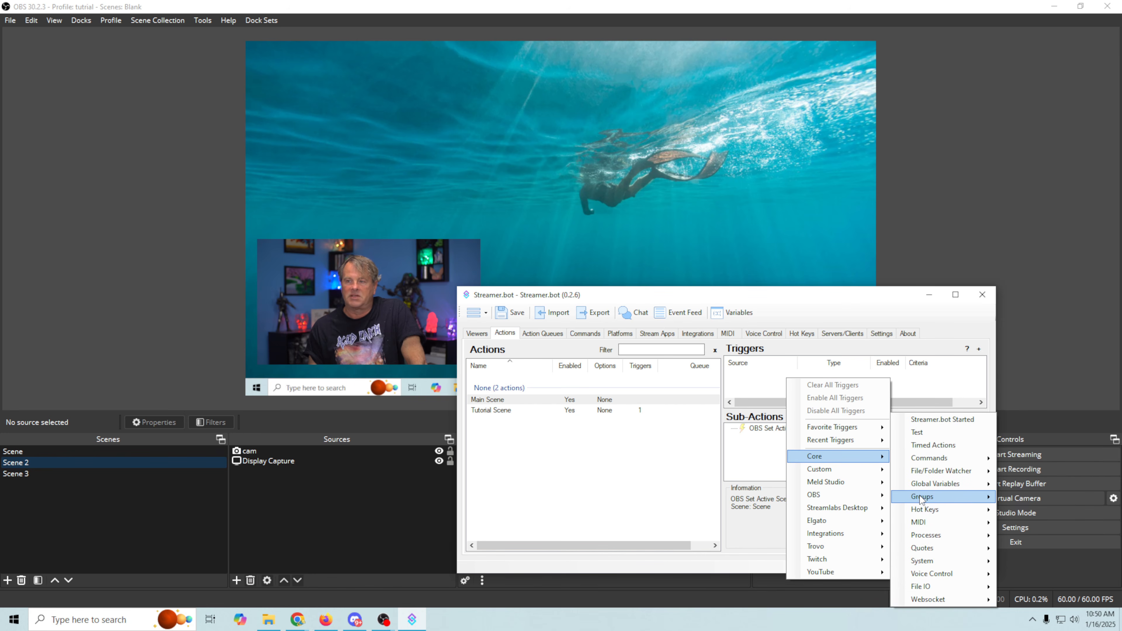
pyautogui.moveTo(926, 575)
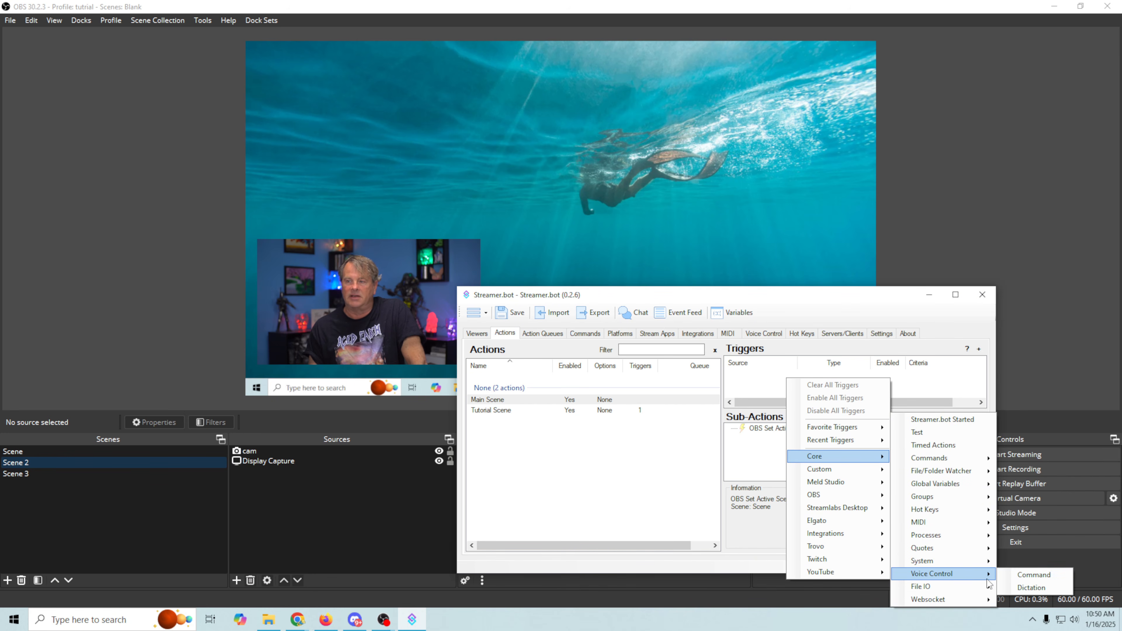
pyautogui.click(1031, 574)
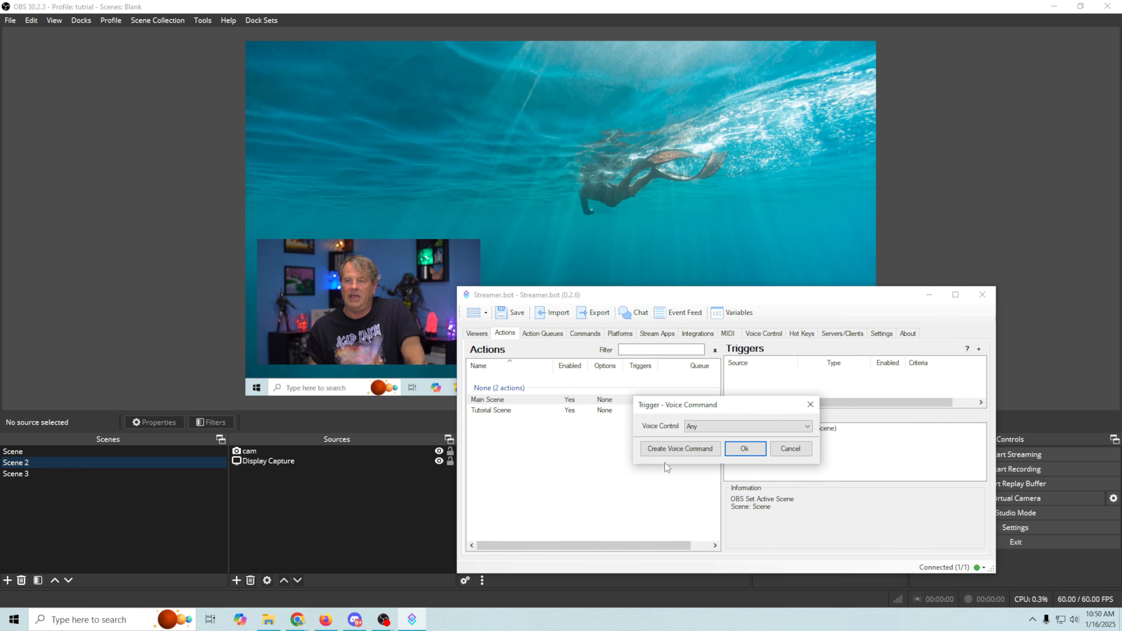
pyautogui.click(659, 450)
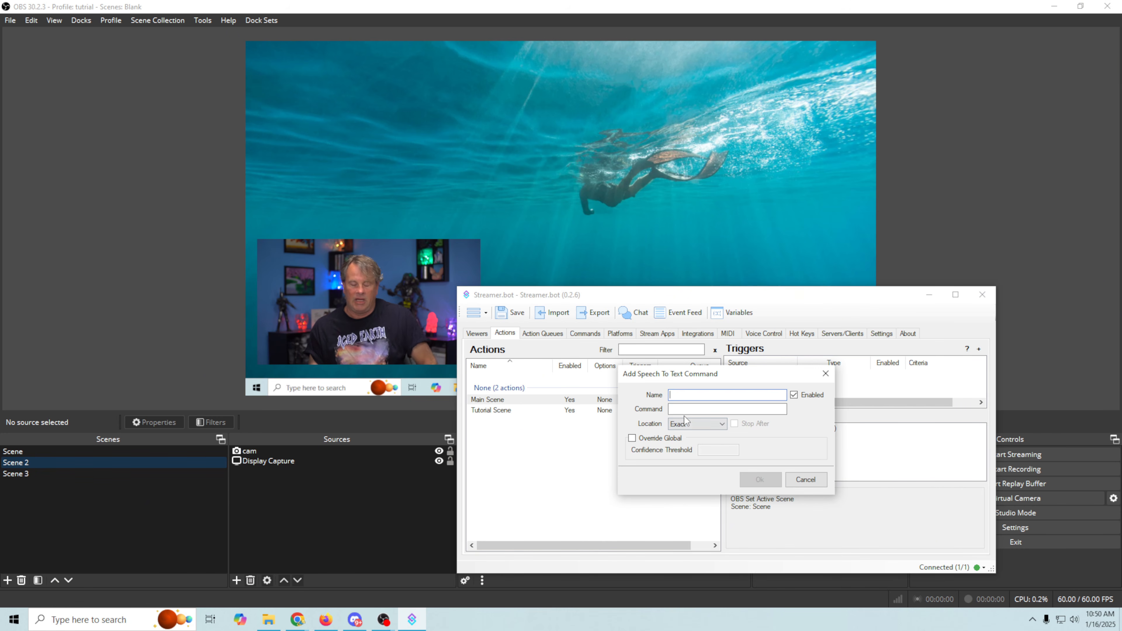
pyautogui.write('Main')
pyautogui.click(684, 407)
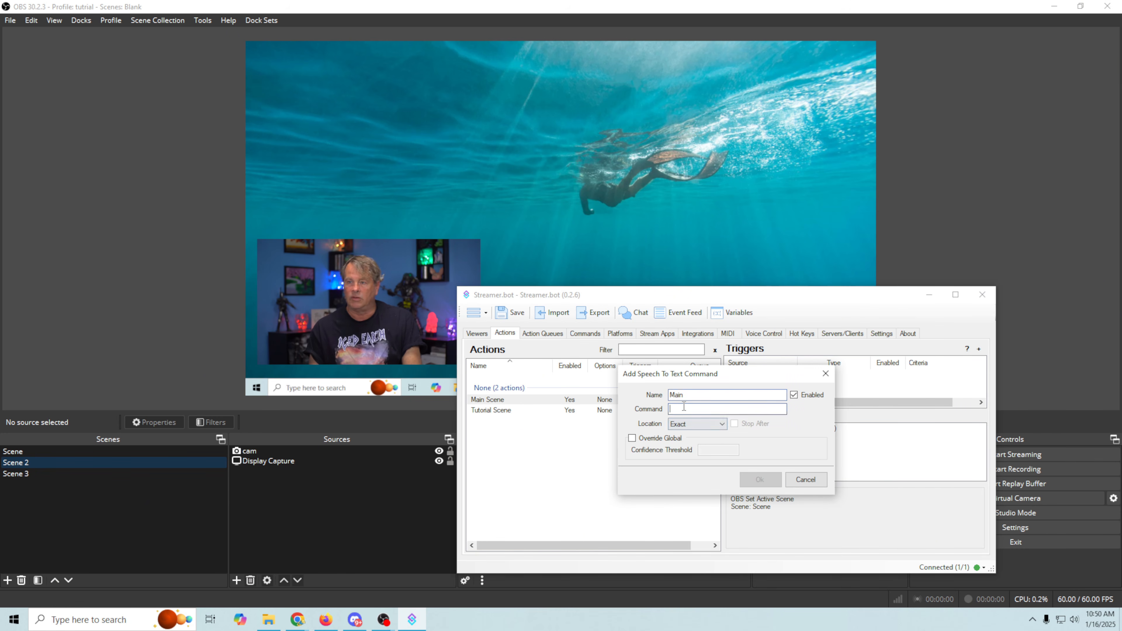
pyautogui.write('Main')
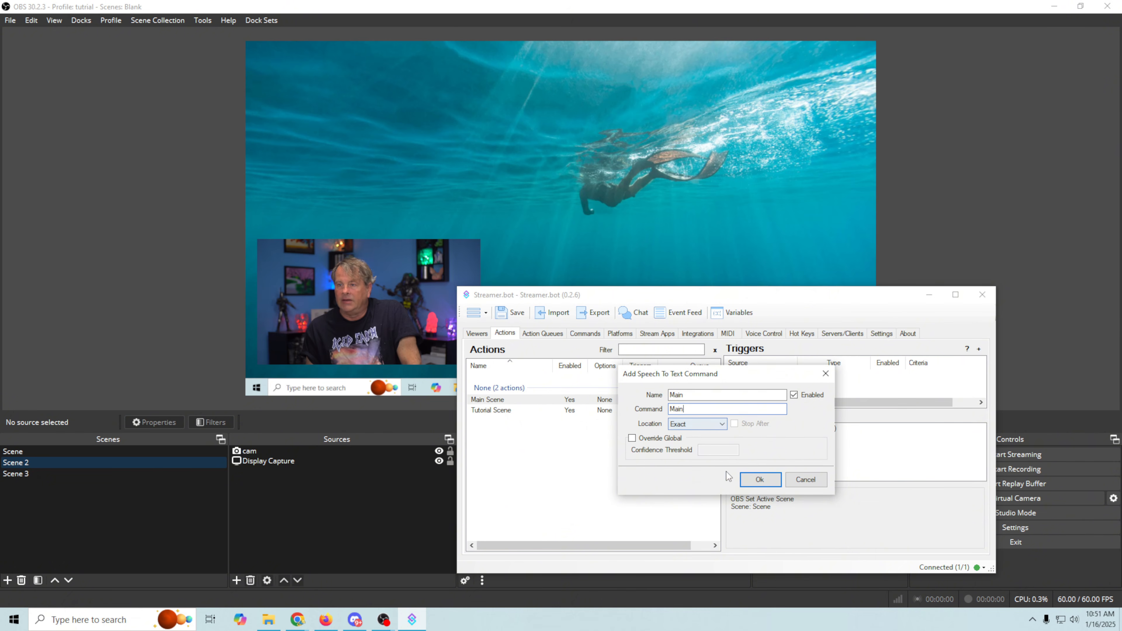
pyautogui.click(759, 479)
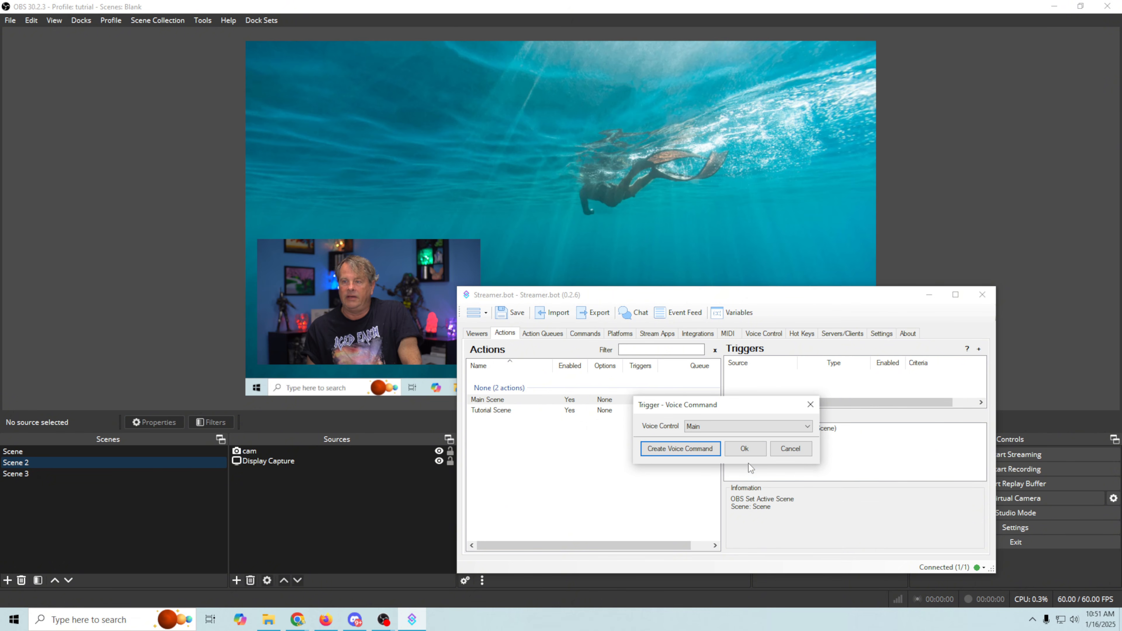
pyautogui.click(749, 450)
pyautogui.moveTo(825, 300); pyautogui.dragTo(906, 317)
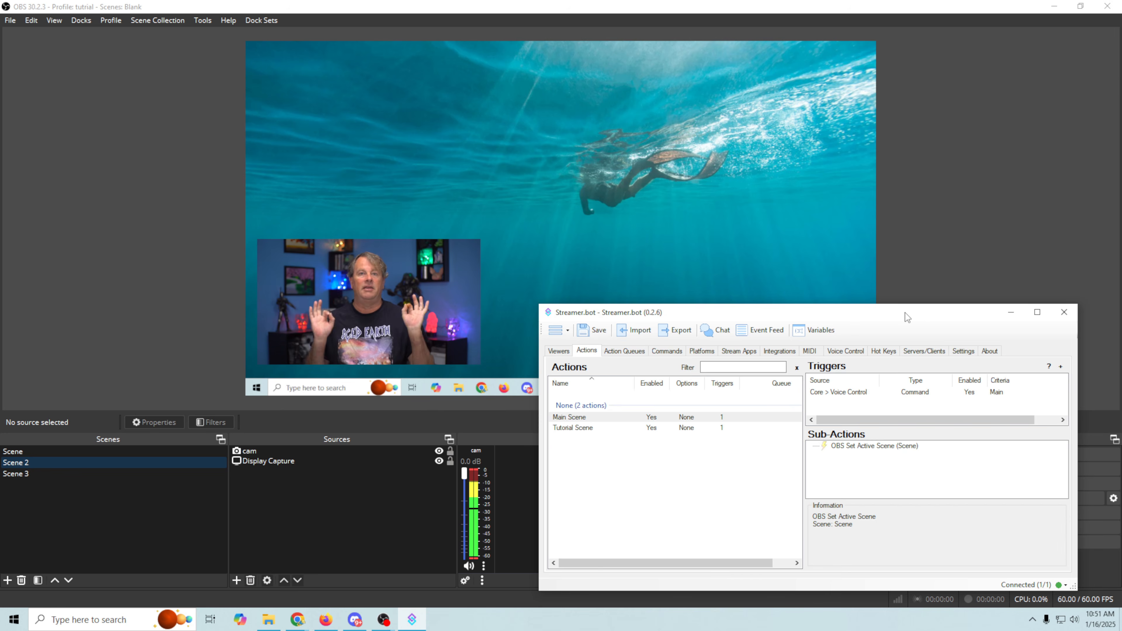
# Add an enabled global hot key for Ctrl+0
pyautogui.click(845, 351)
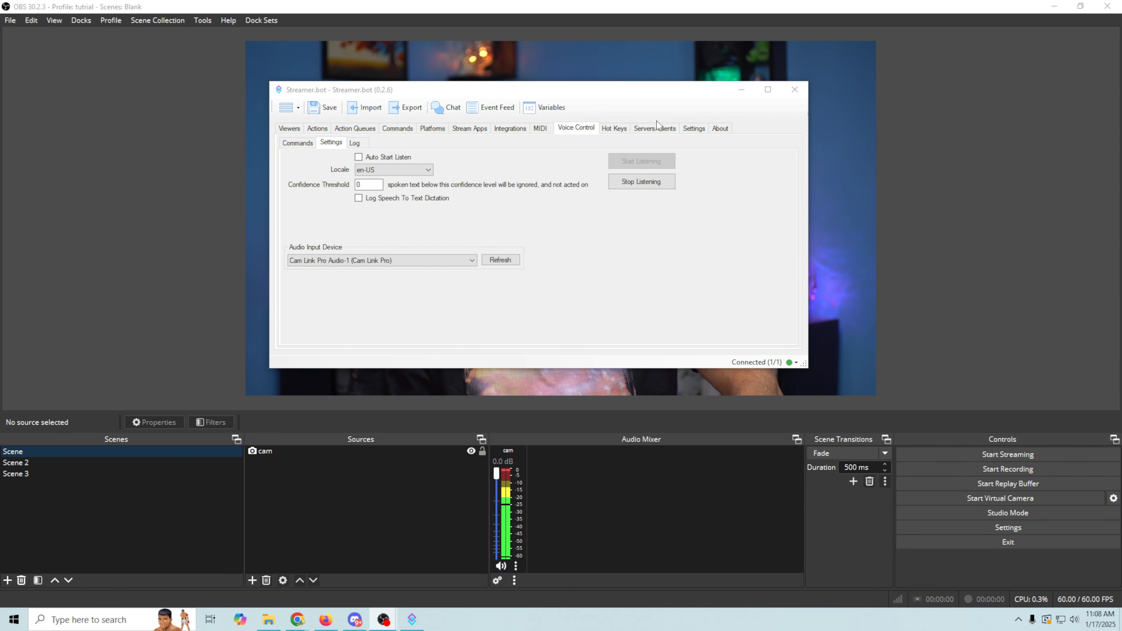
pyautogui.click(614, 128)
pyautogui.rightClick(409, 220)
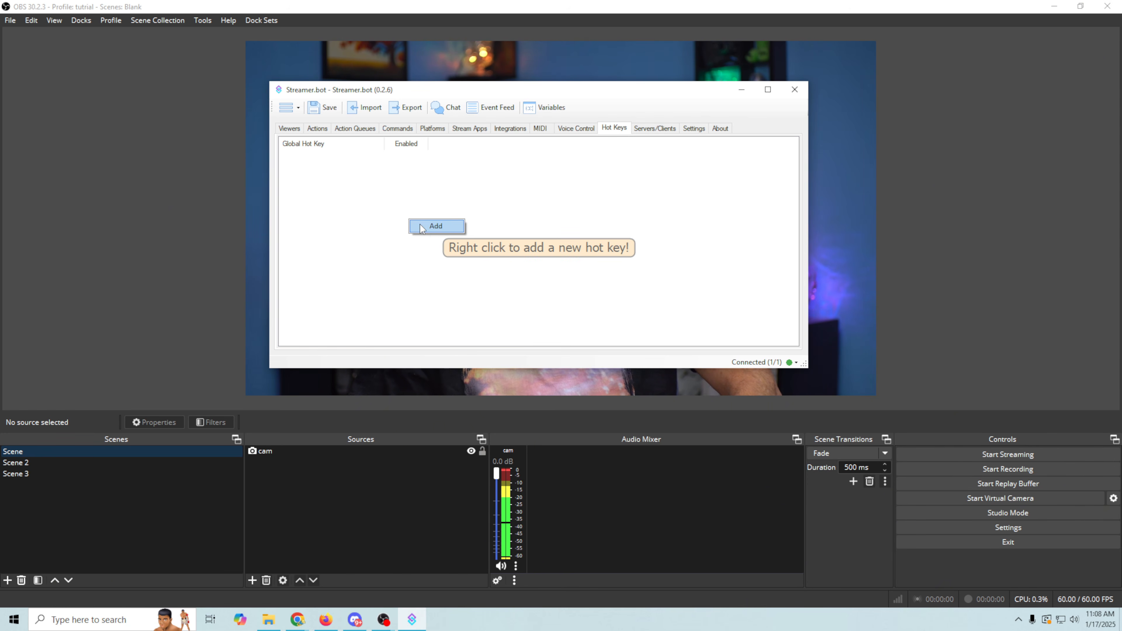
pyautogui.click(431, 227)
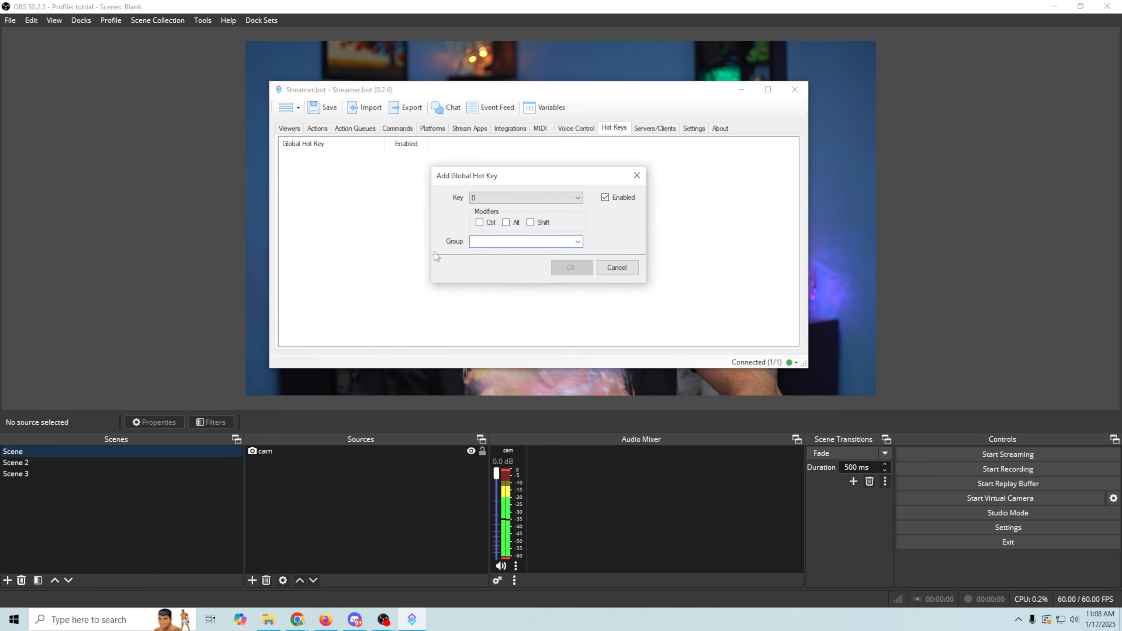
pyautogui.click(578, 199)
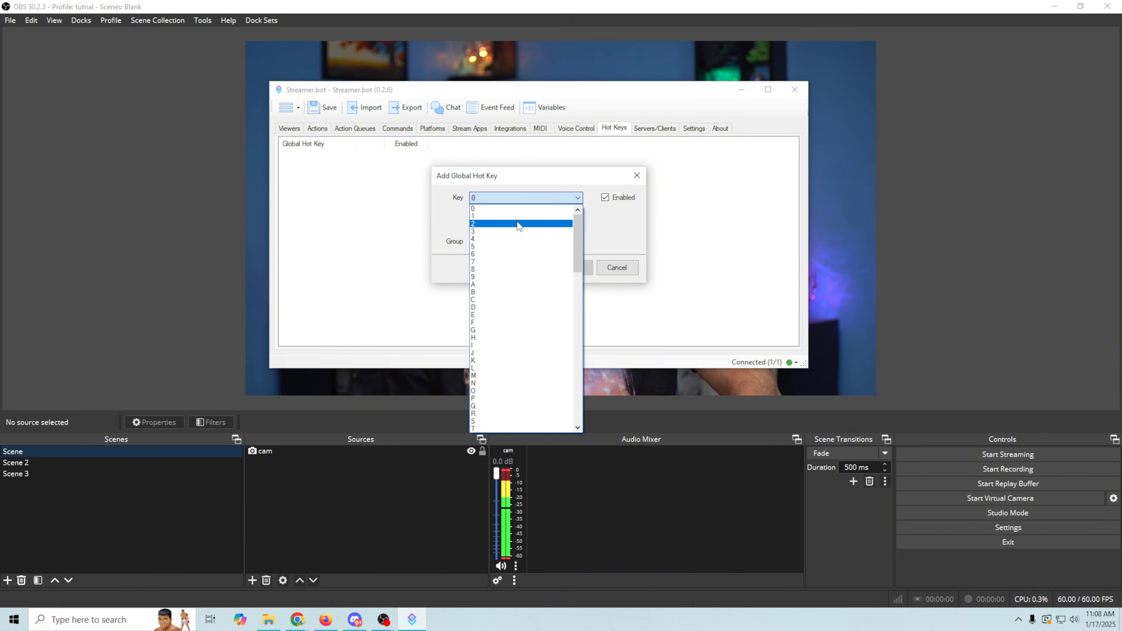
pyautogui.click(511, 209)
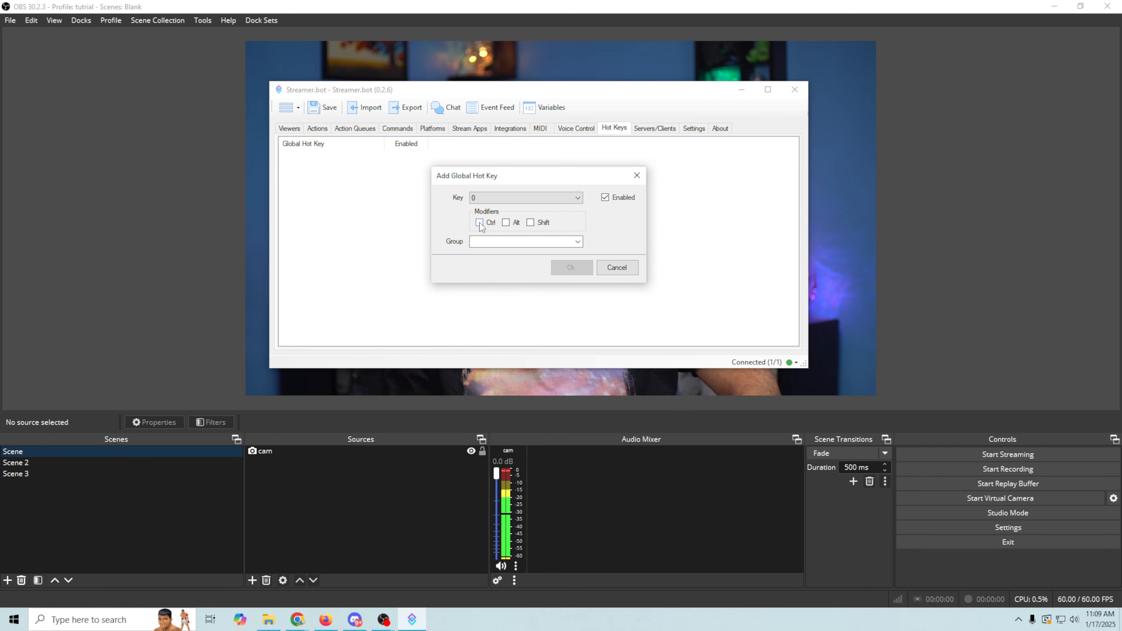
pyautogui.click(575, 268)
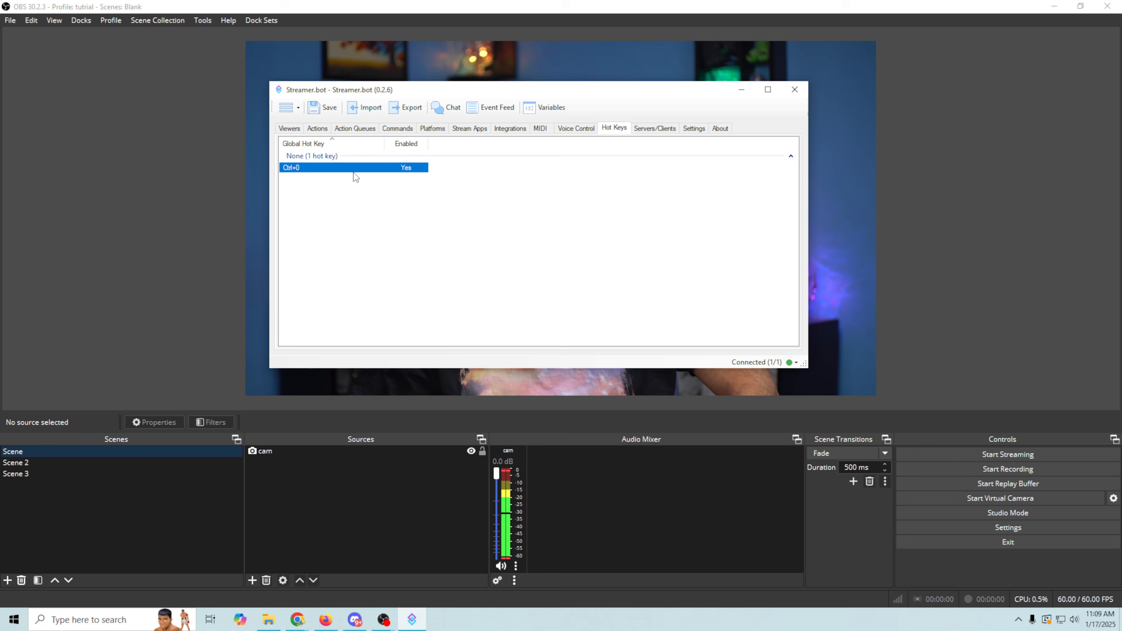
# Add a second enabled global hot key for Ctrl+1
pyautogui.rightClick(361, 208)
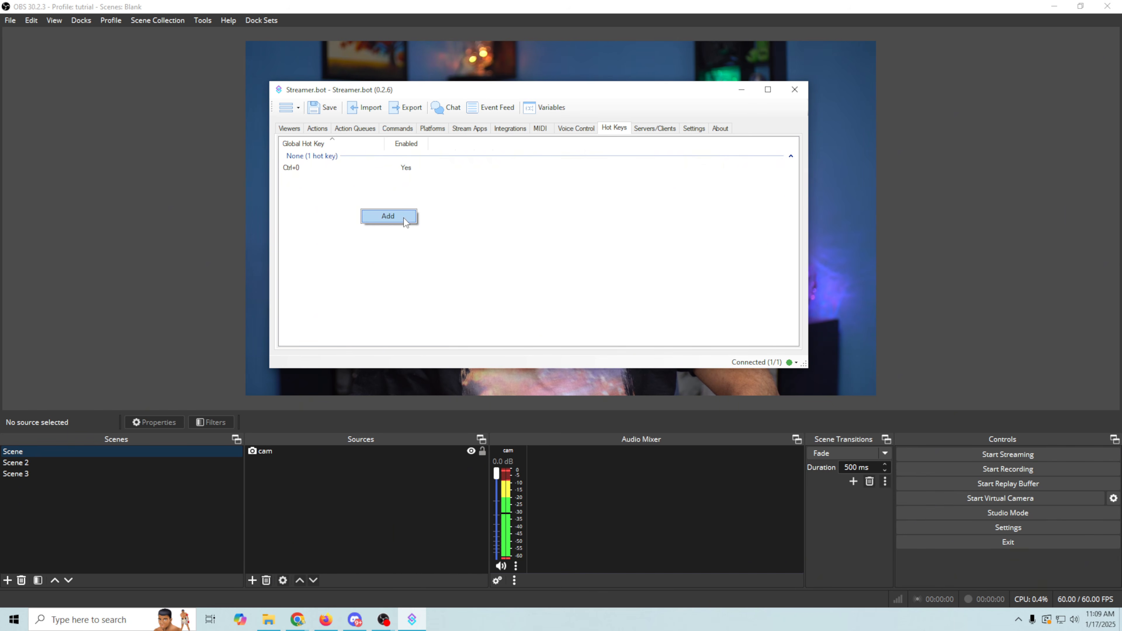
pyautogui.click(389, 216)
pyautogui.click(521, 199)
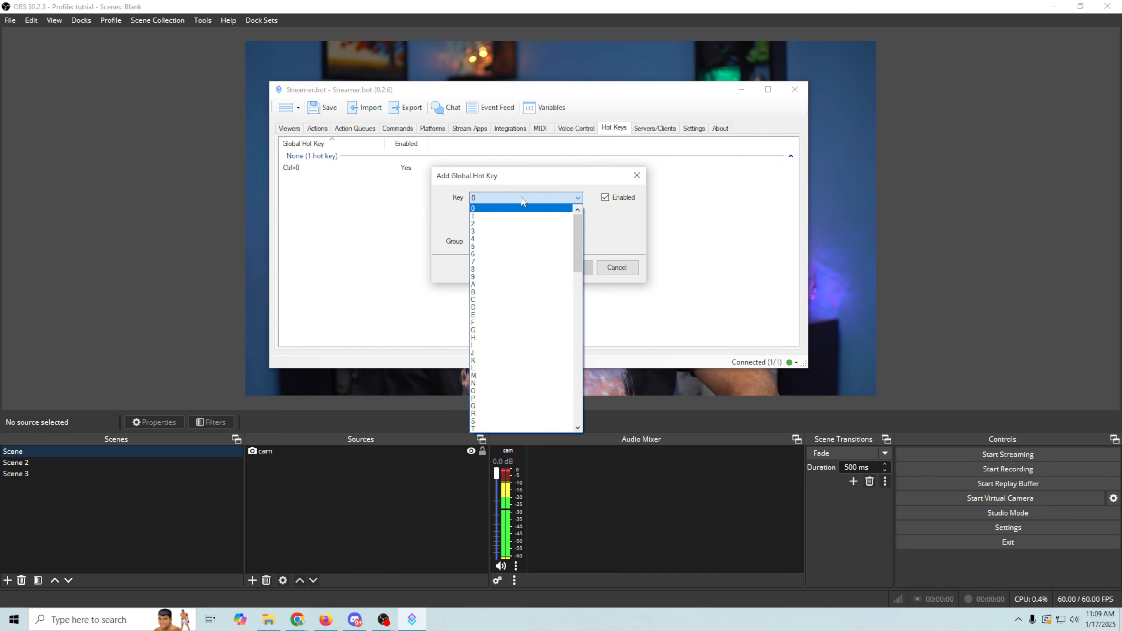
pyautogui.click(504, 217)
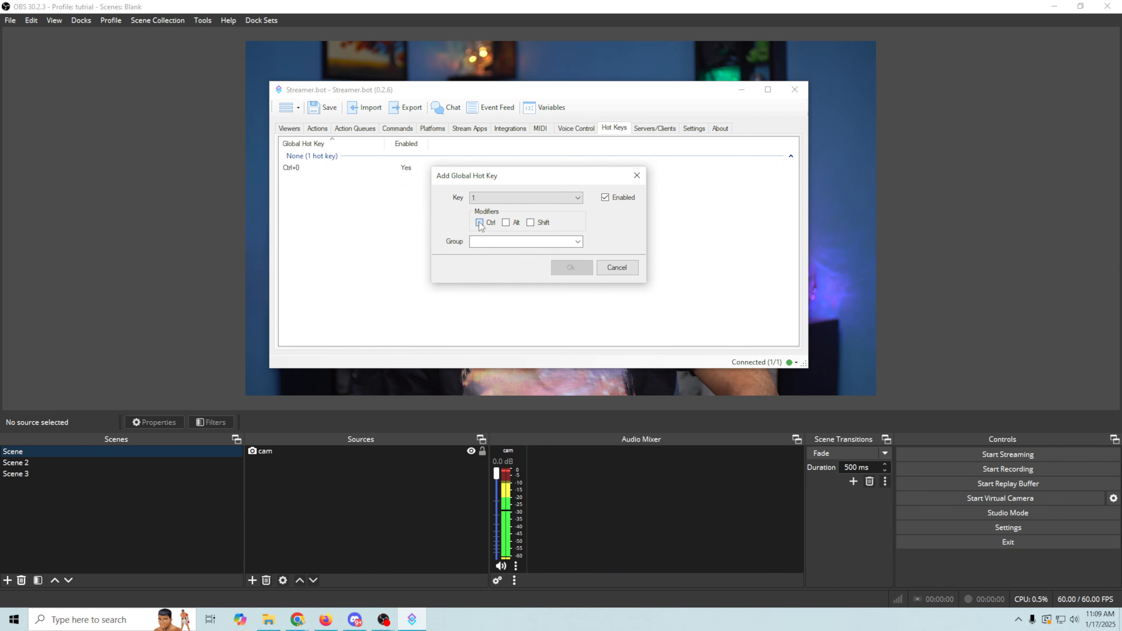
pyautogui.click(479, 223)
pyautogui.click(570, 268)
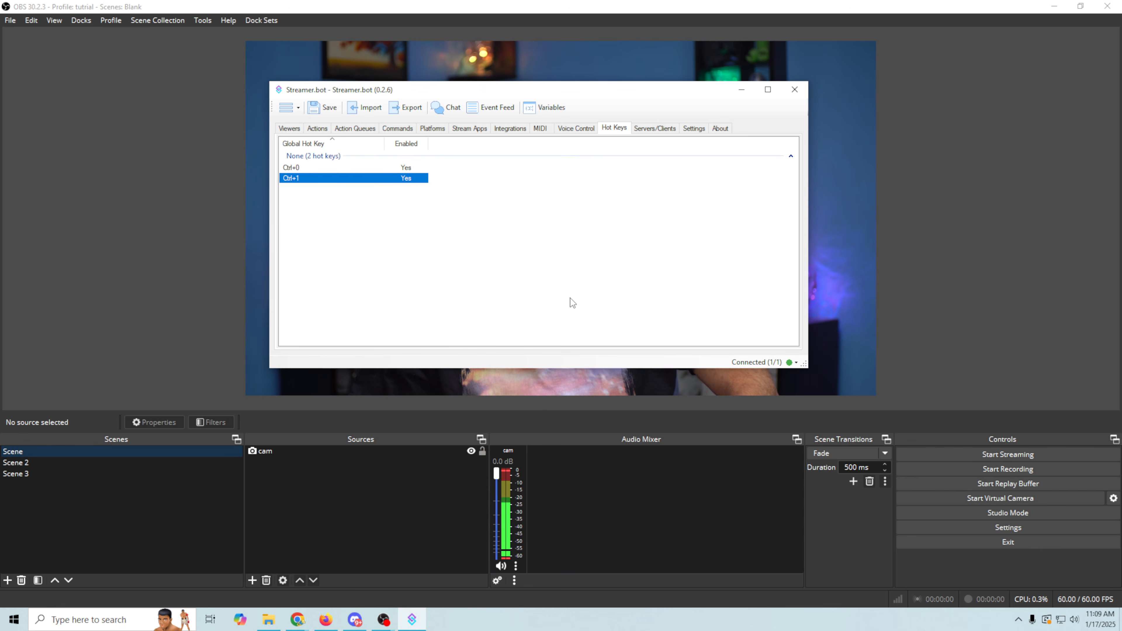
# Delete the Voice Control trigger from the Main Scene action
pyautogui.click(316, 129)
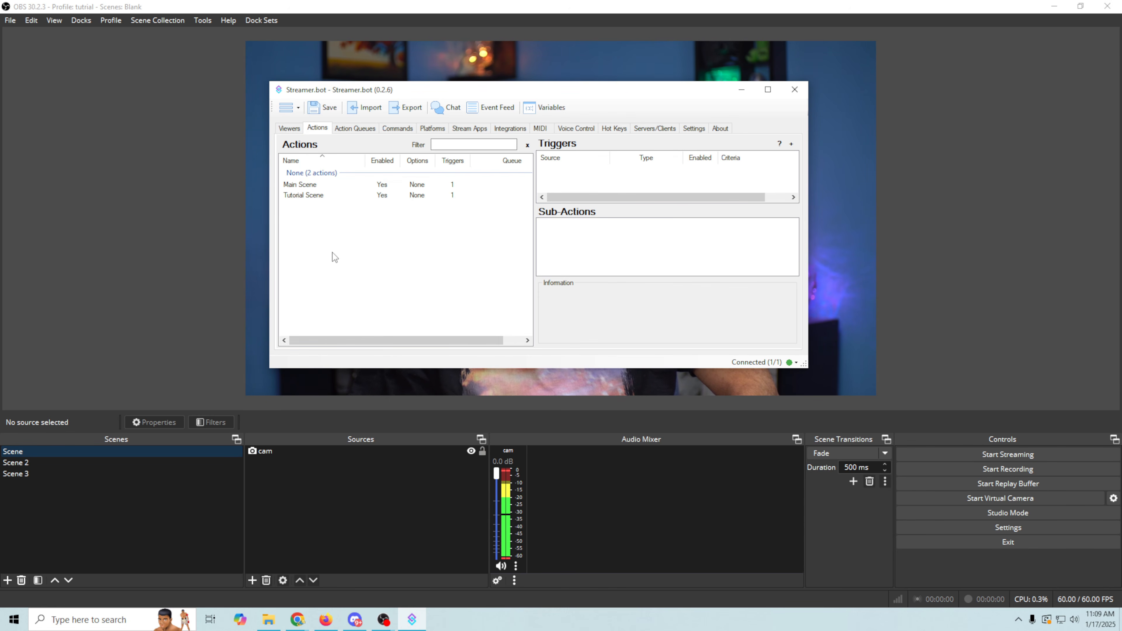
pyautogui.click(312, 185)
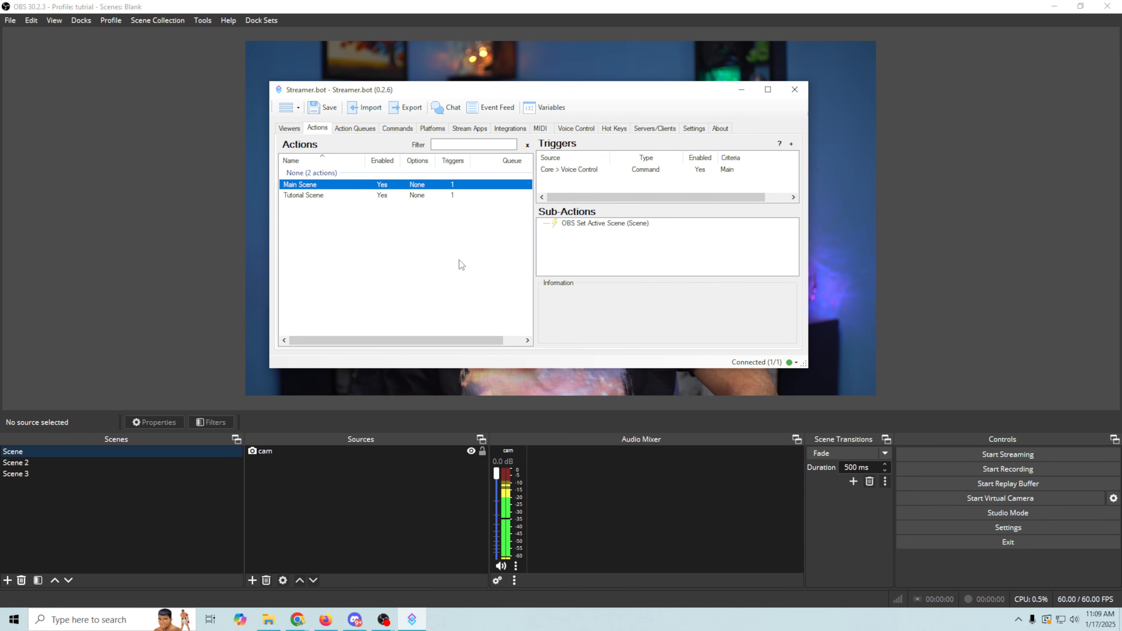
pyautogui.rightClick(643, 172)
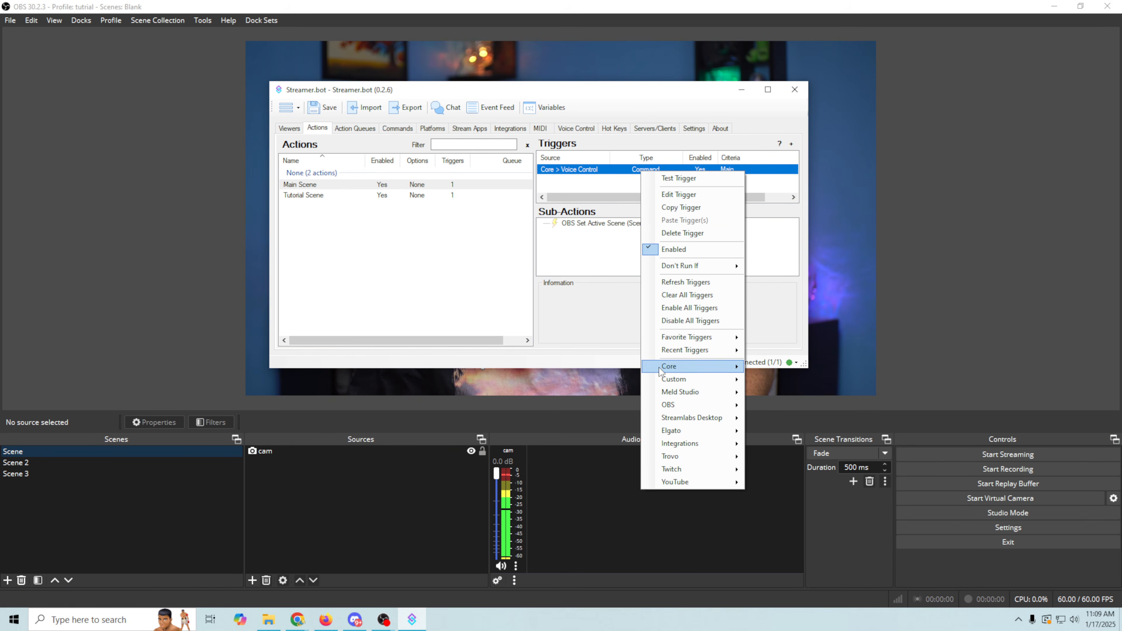
pyautogui.click(695, 233)
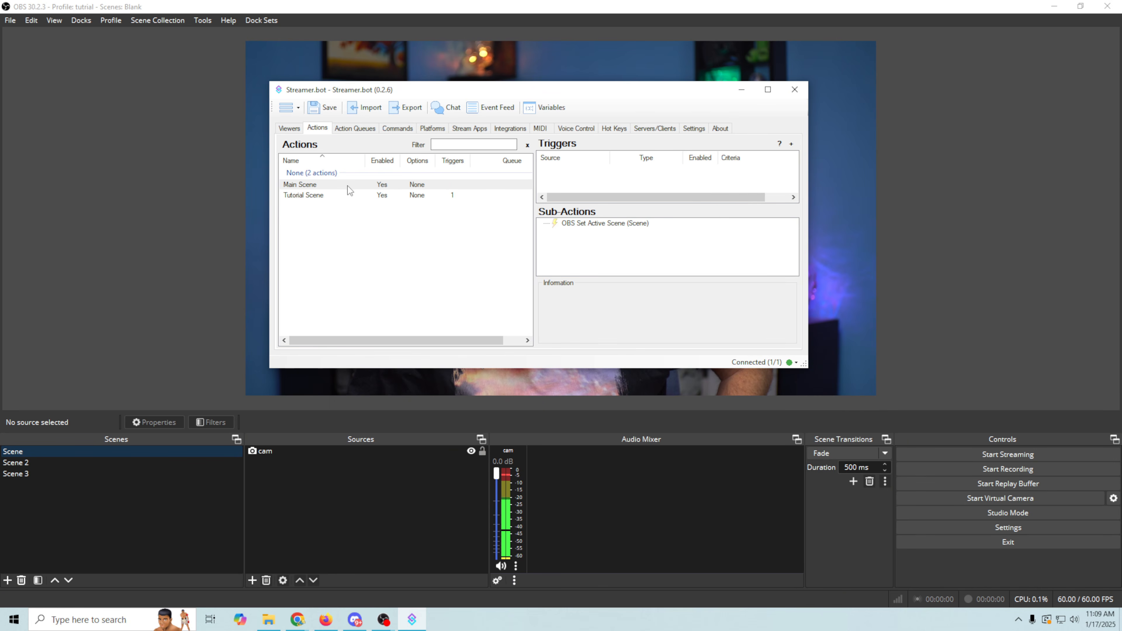
# Add a HotKey Press trigger for Ctrl+0 to the Main Scene action
pyautogui.rightClick(622, 177)
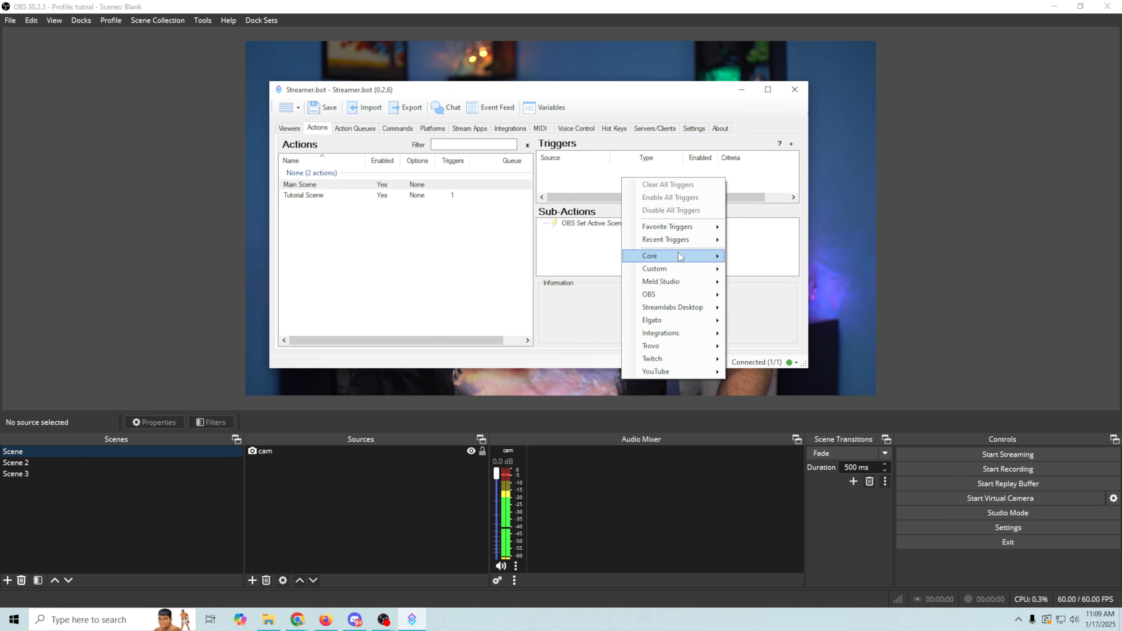
pyautogui.moveTo(679, 258)
pyautogui.moveTo(770, 352)
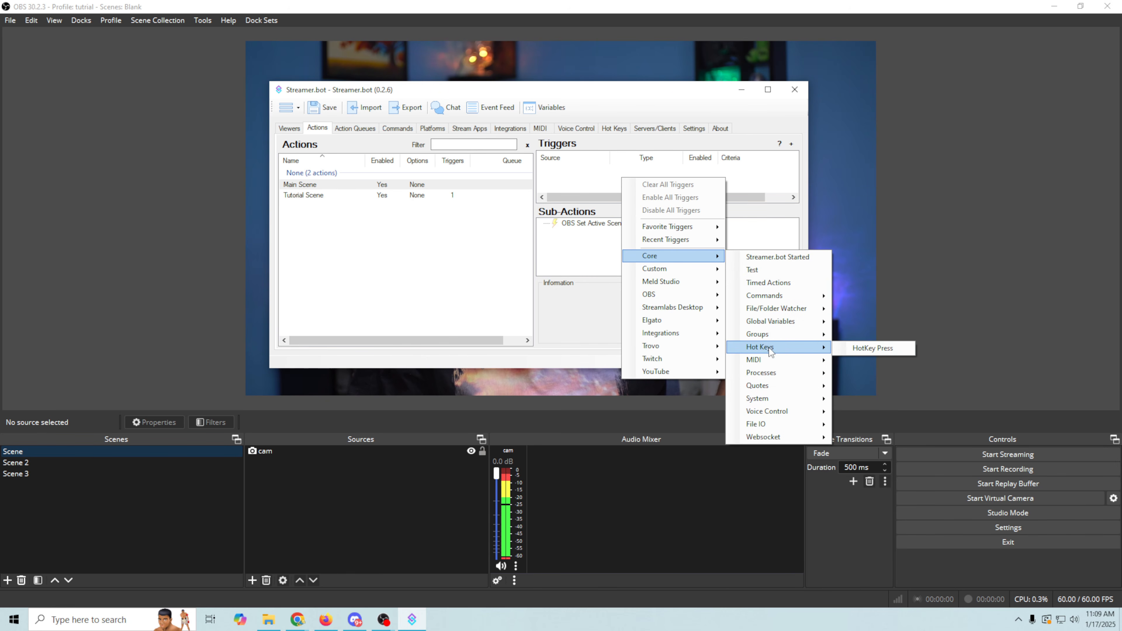
pyautogui.click(879, 348)
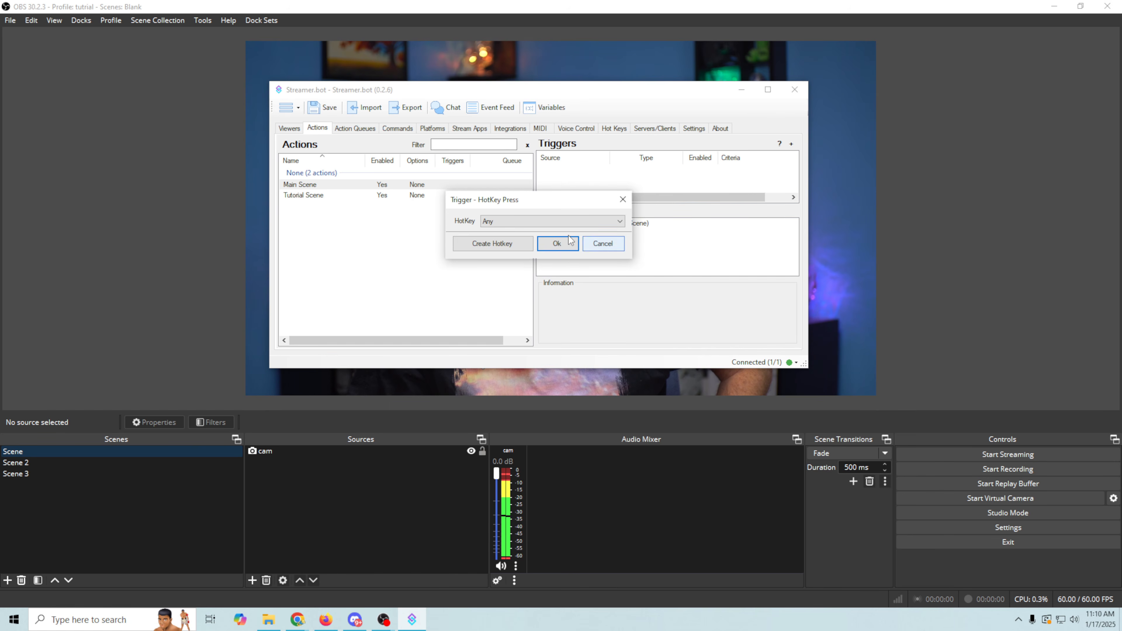
pyautogui.click(503, 220)
pyautogui.click(490, 240)
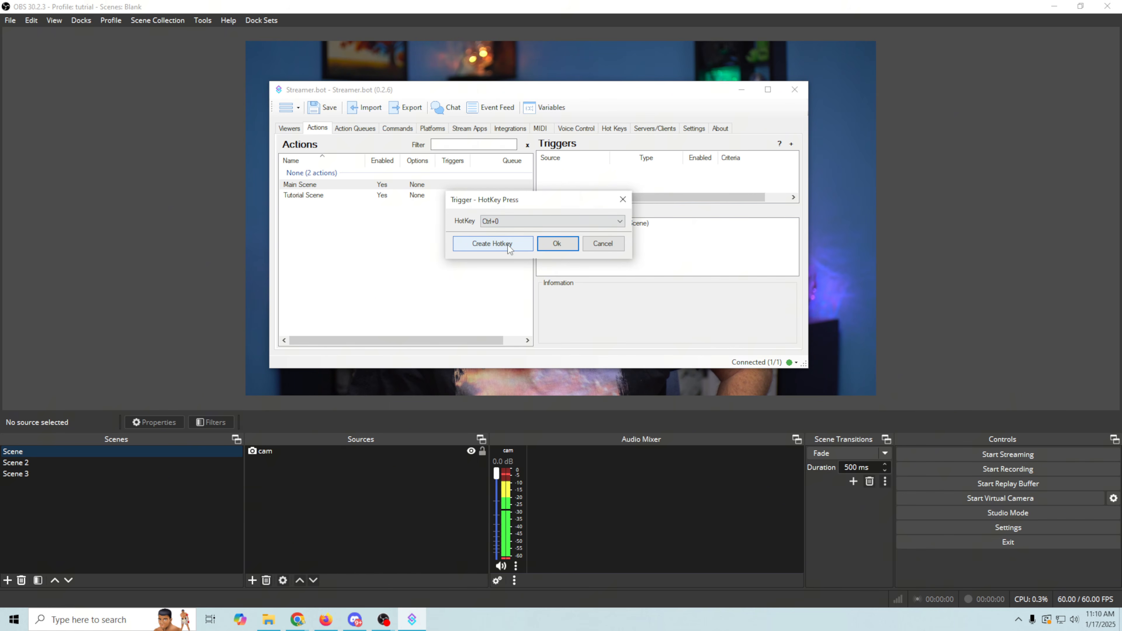
pyautogui.click(557, 244)
# Delete the Voice Control trigger from the Tutorial Scene action
pyautogui.click(291, 198)
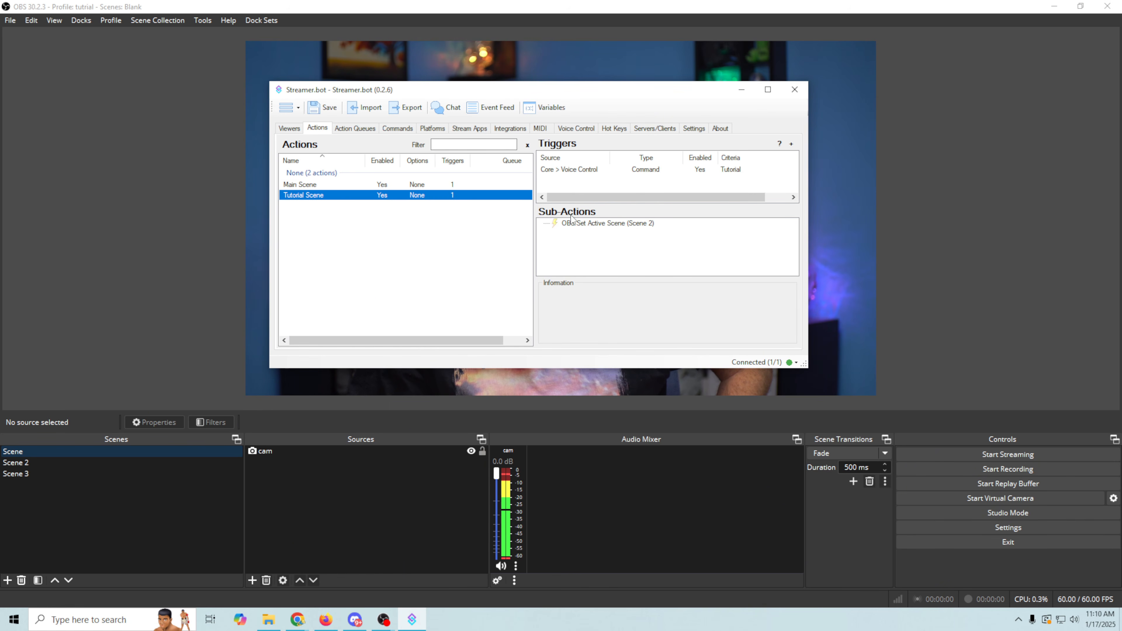
pyautogui.rightClick(648, 171)
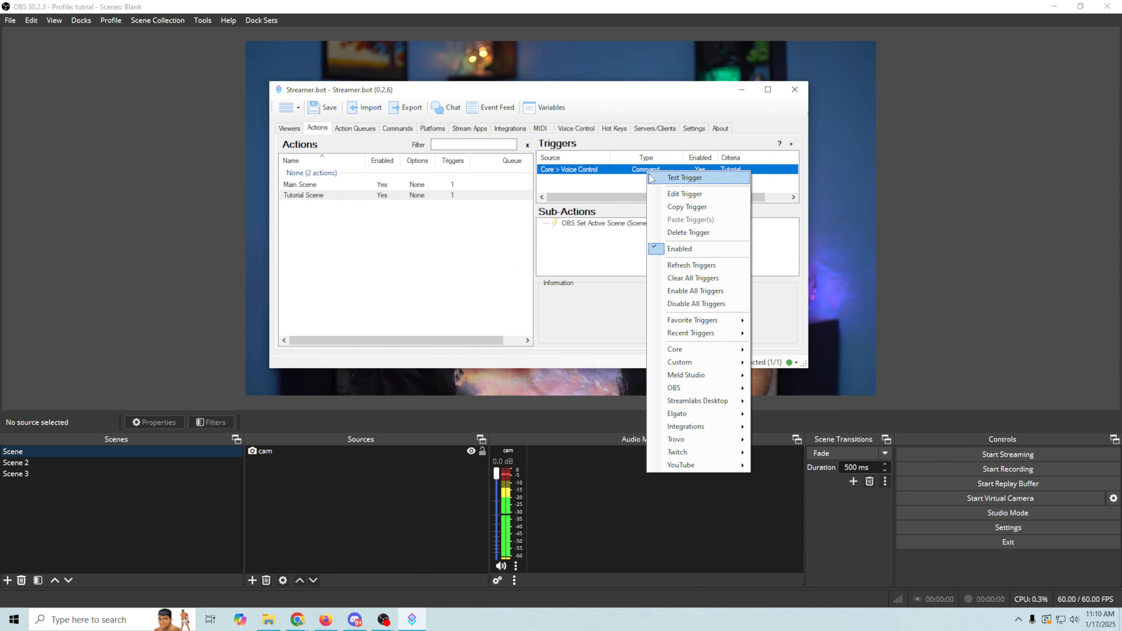
pyautogui.click(683, 233)
pyautogui.press('Return')
# Add a HotKey Press trigger for Ctrl+1 to the Tutorial Scene action and test the hot keys by switching to Scene 2 and back
pyautogui.rightClick(648, 179)
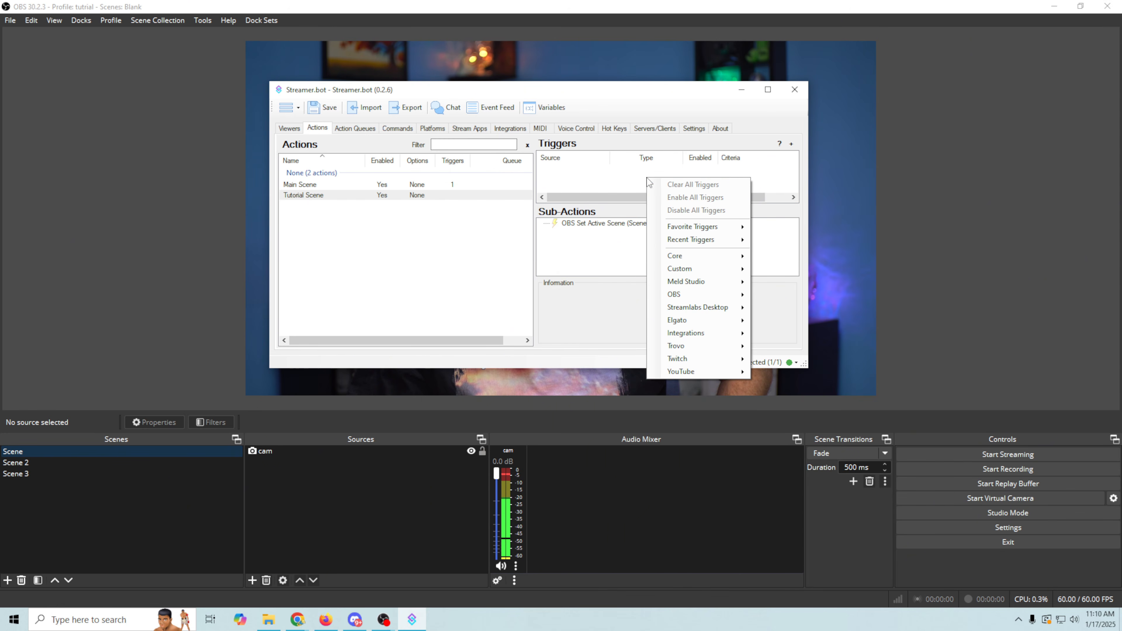
pyautogui.moveTo(687, 258)
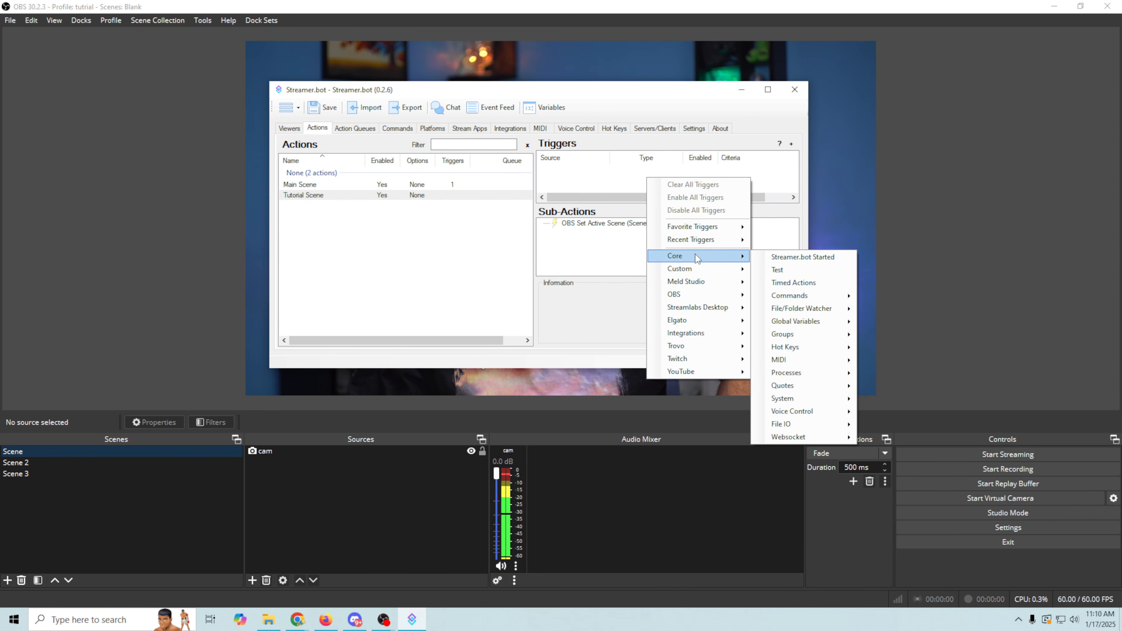
pyautogui.moveTo(795, 347)
pyautogui.click(897, 352)
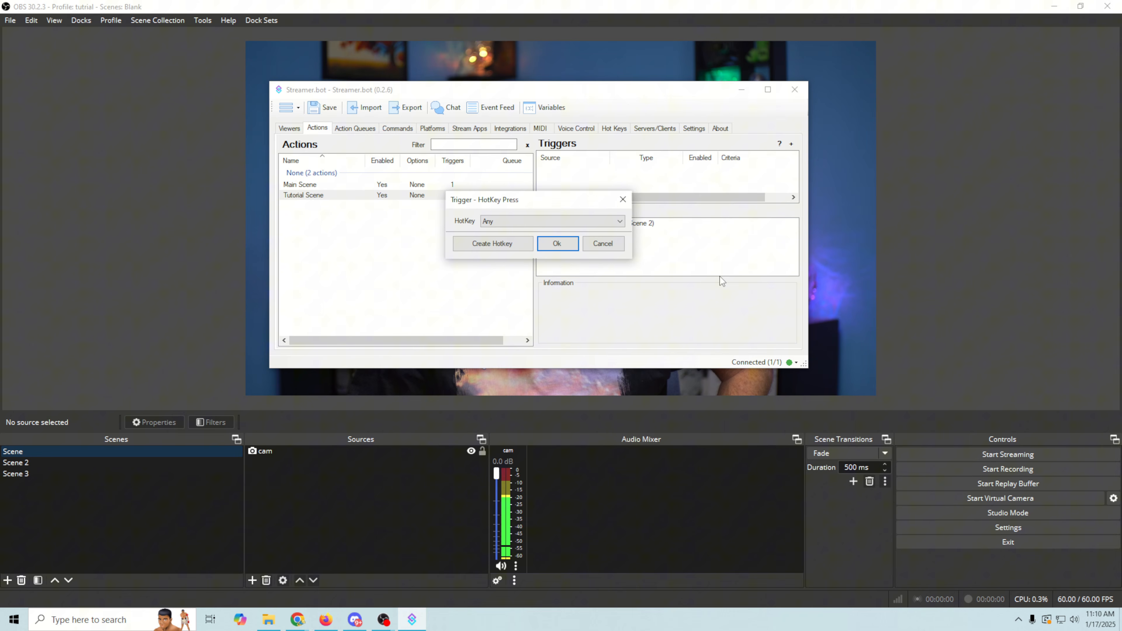
pyautogui.click(620, 221)
pyautogui.click(564, 236)
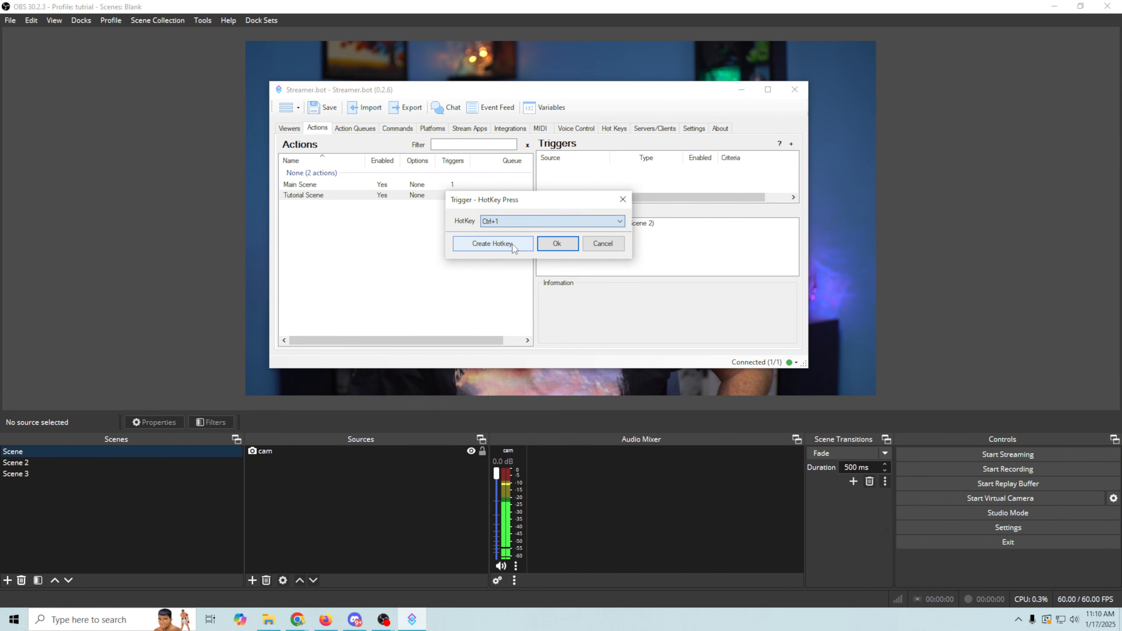
pyautogui.click(561, 245)
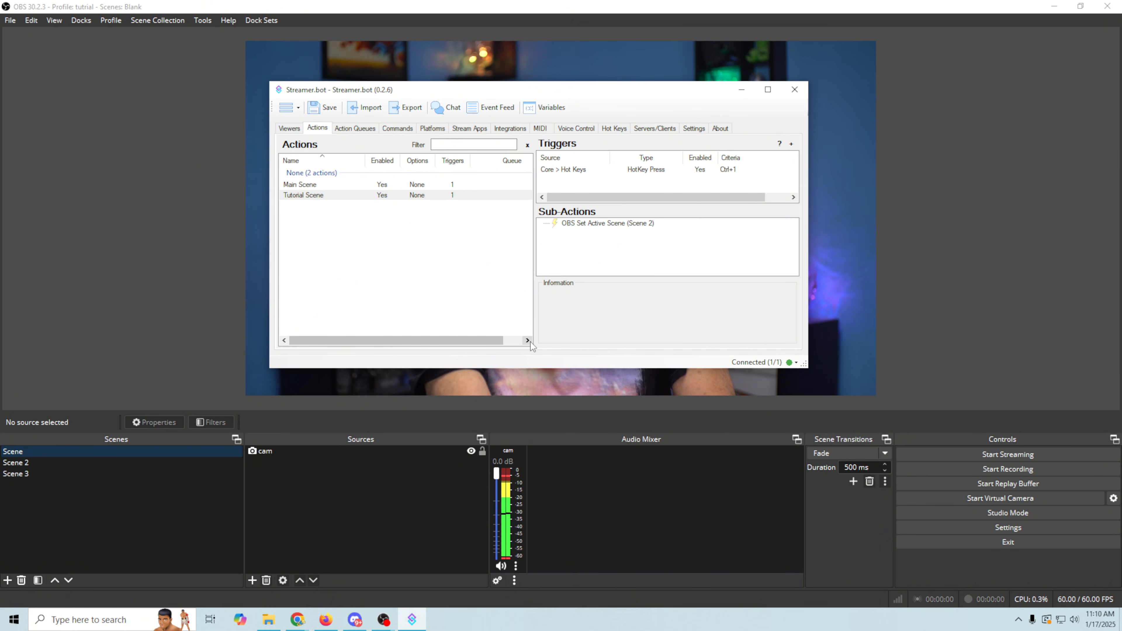
pyautogui.hotkey('ctrl', '1')
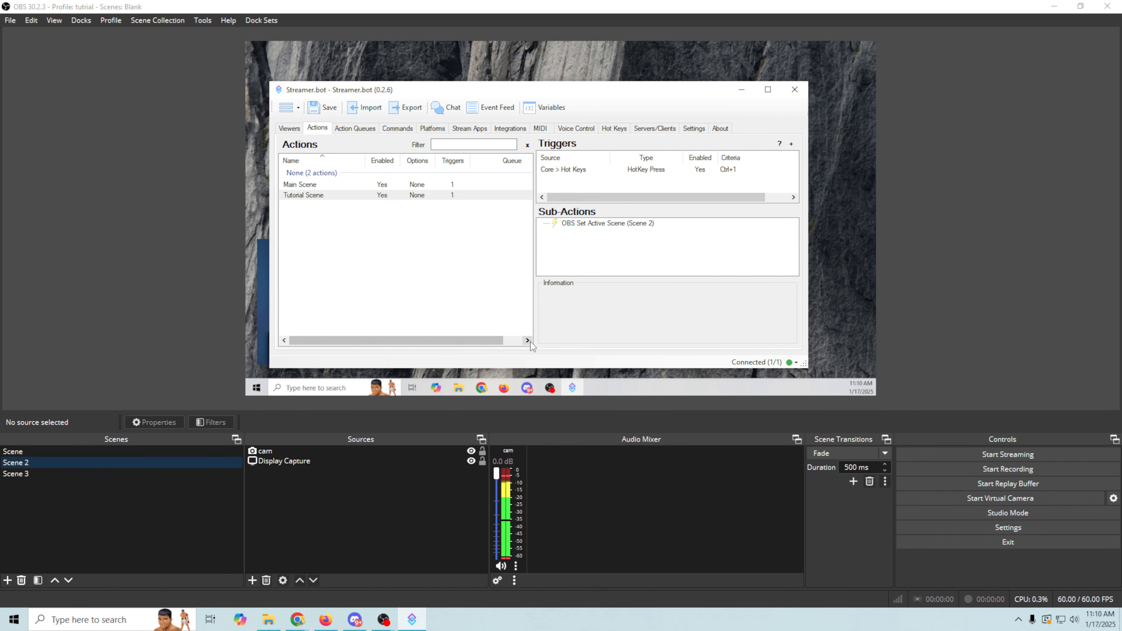
pyautogui.hotkey('ctrl', '2')
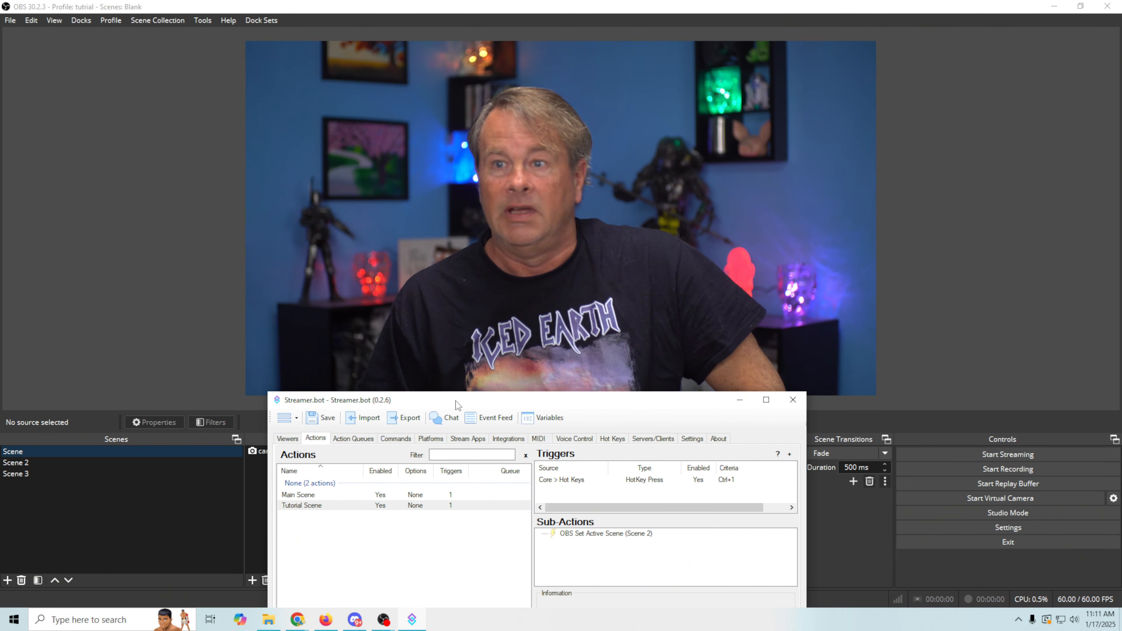
# Add a new enabled action named "Special Scene" with the default queue
pyautogui.moveTo(518, 401); pyautogui.dragTo(505, 189)
pyautogui.rightClick(323, 365)
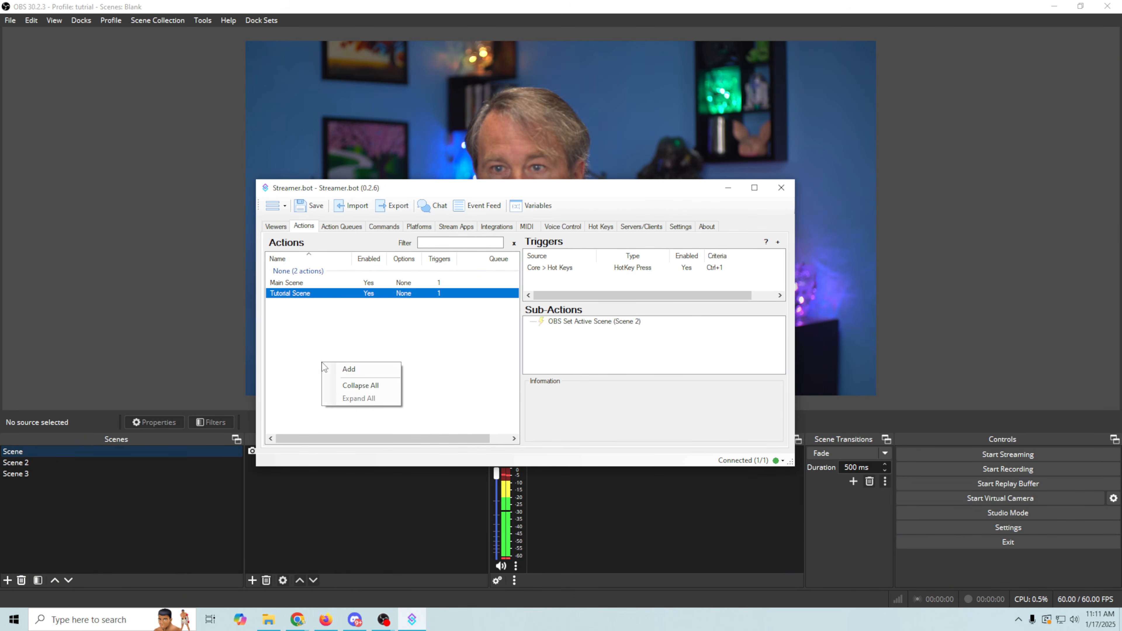
pyautogui.click(369, 374)
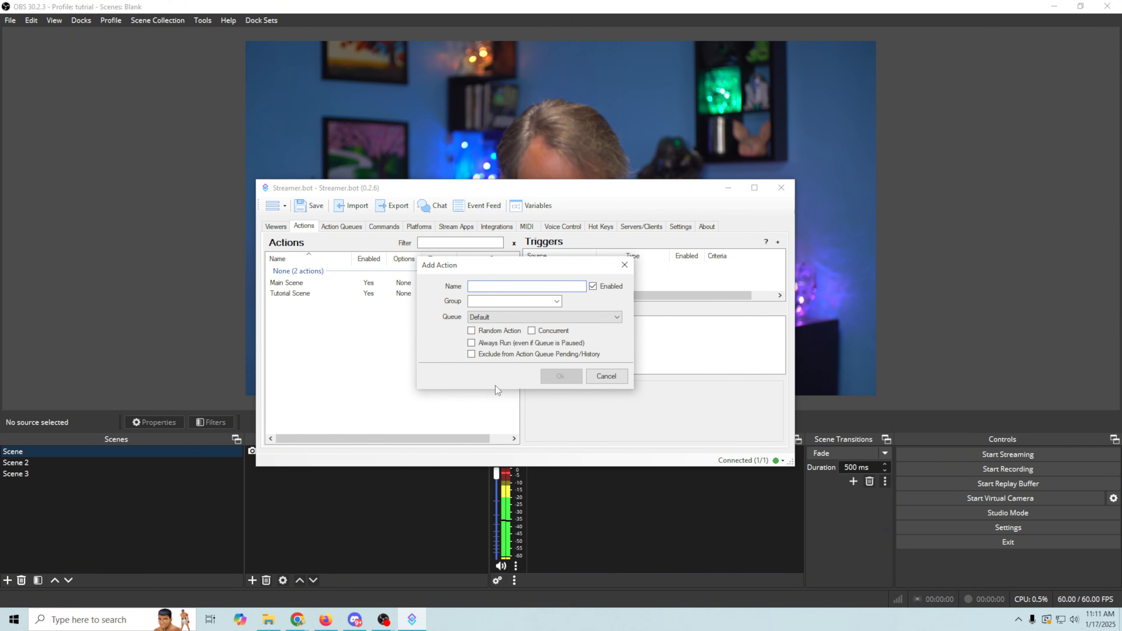
pyautogui.write('Spec')
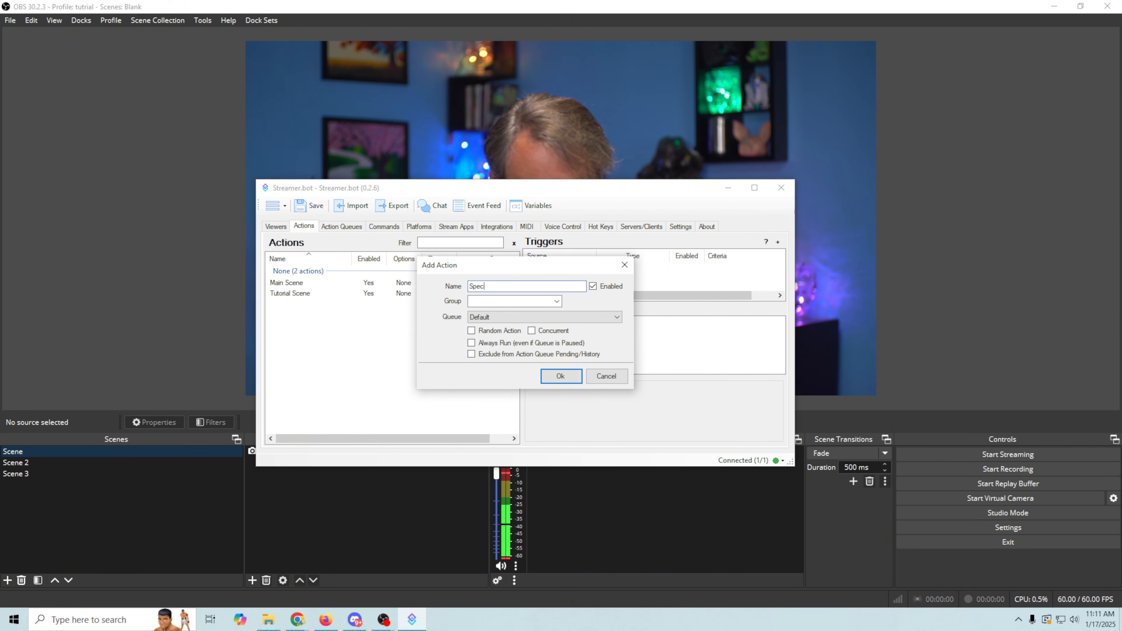
pyautogui.write('ial Scene')
pyautogui.press('Return')
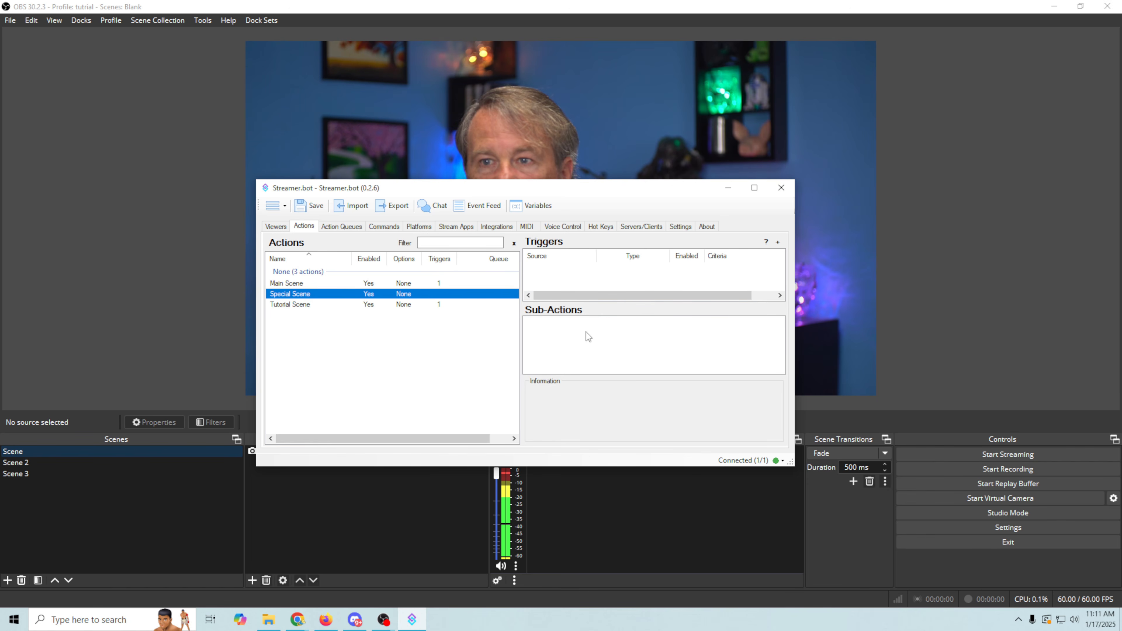
# Add an OBS Set Active Scene sub-action for Scene 3 to the Special Scene action, testing the scene switch before accepting it
pyautogui.click(548, 332)
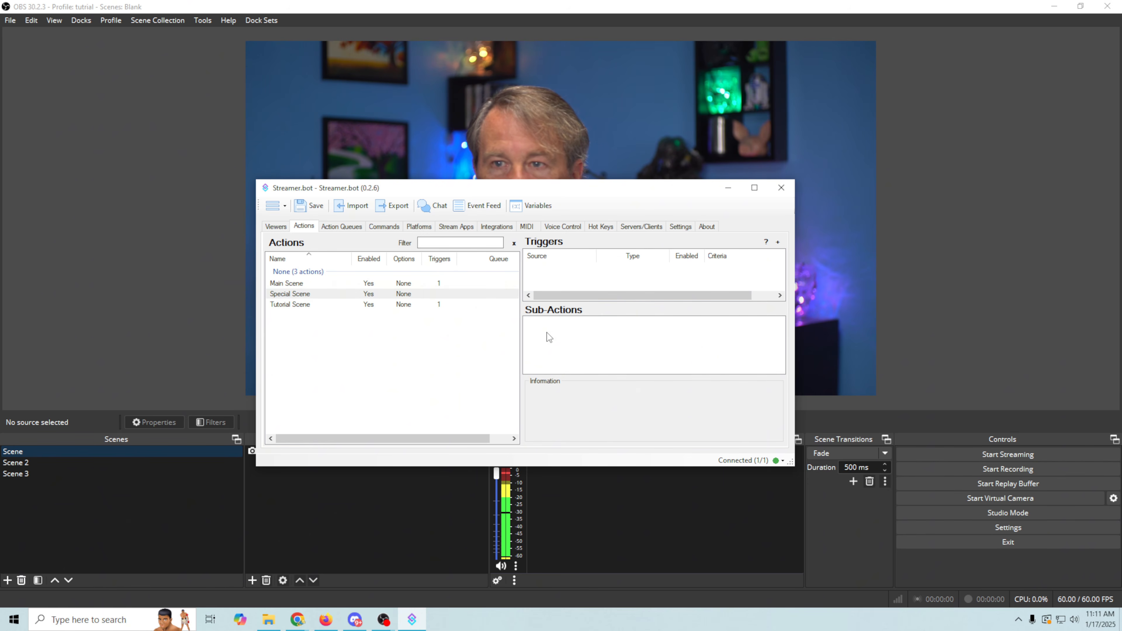
pyautogui.rightClick(547, 333)
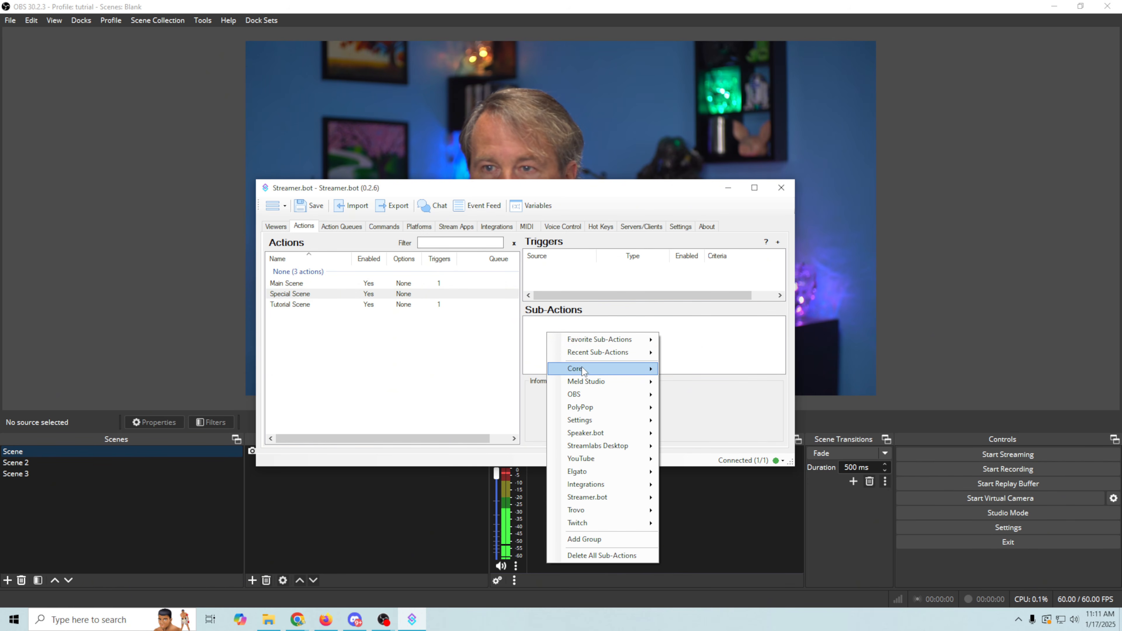
pyautogui.moveTo(594, 394)
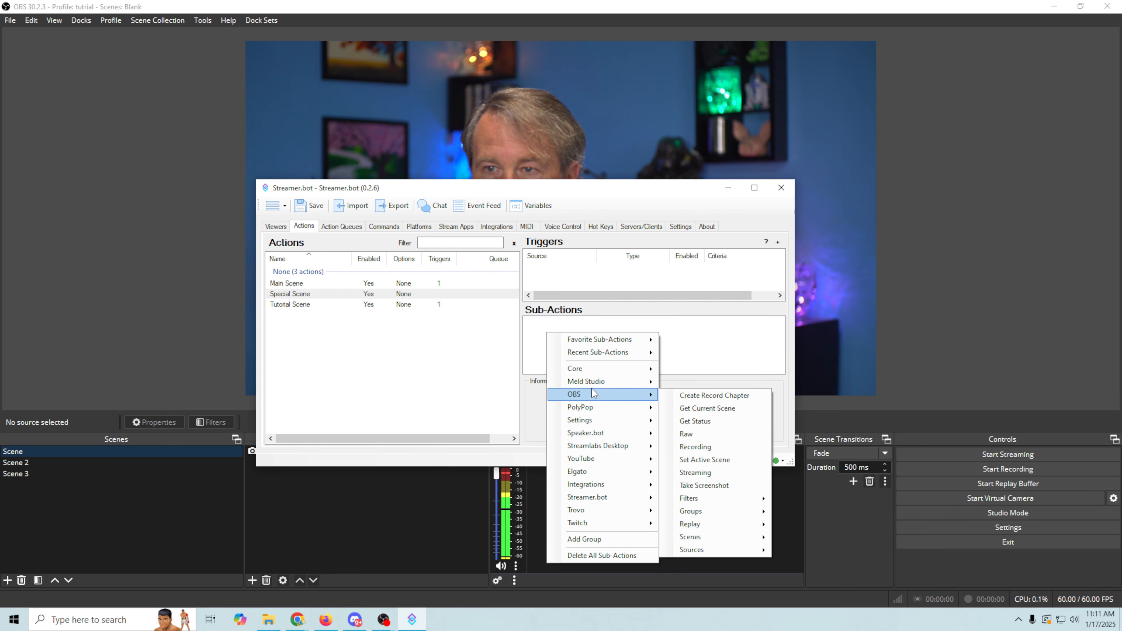
pyautogui.click(715, 460)
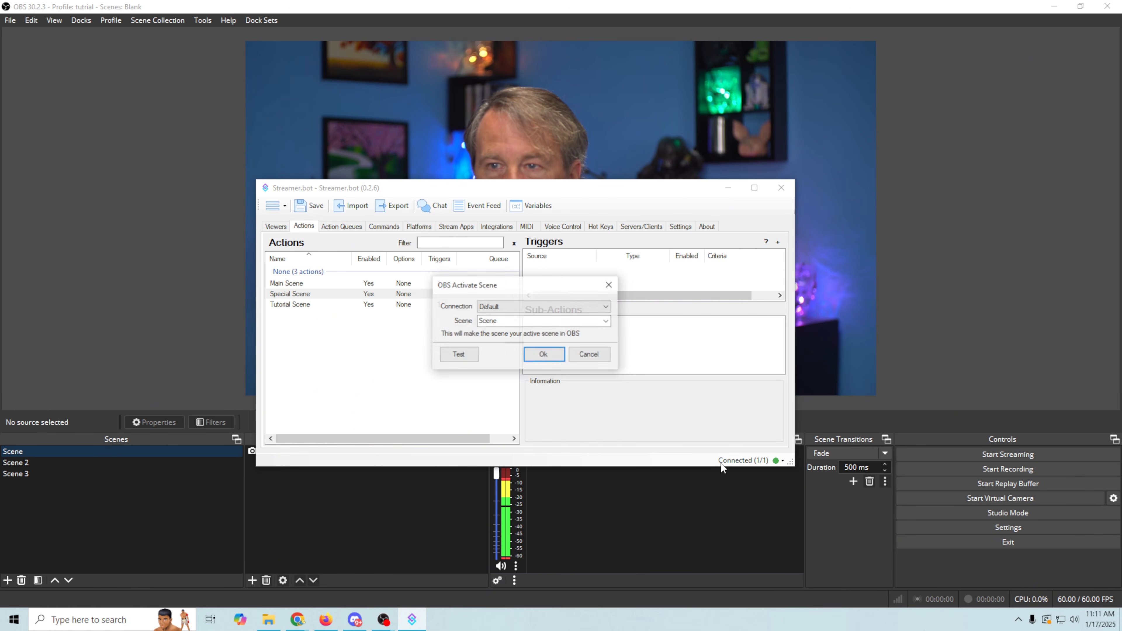
pyautogui.click(604, 321)
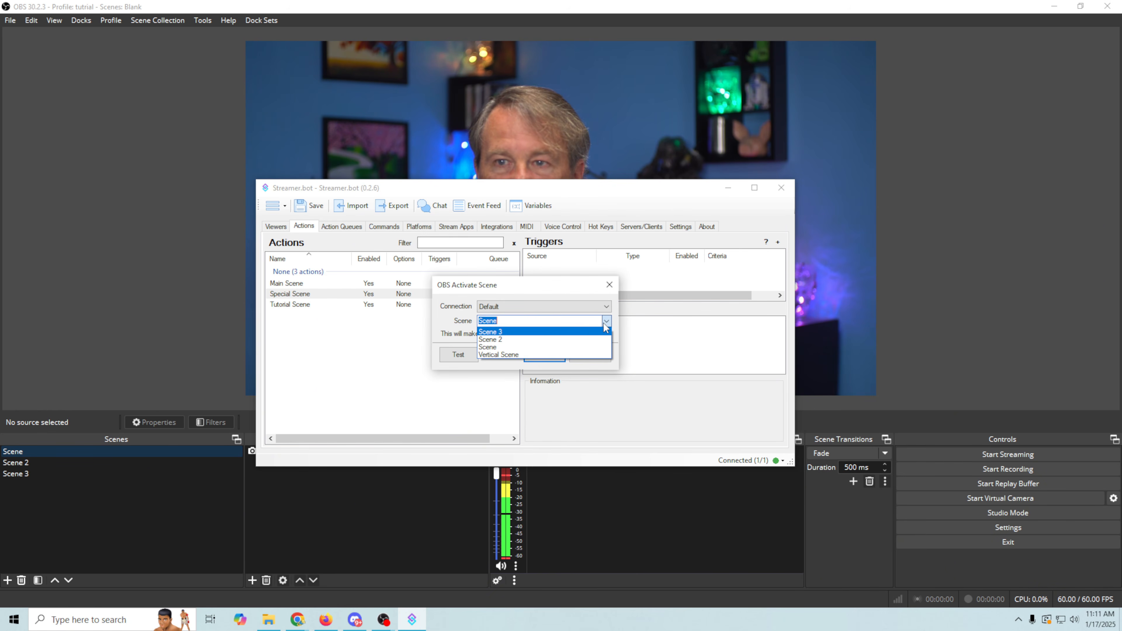
pyautogui.click(548, 332)
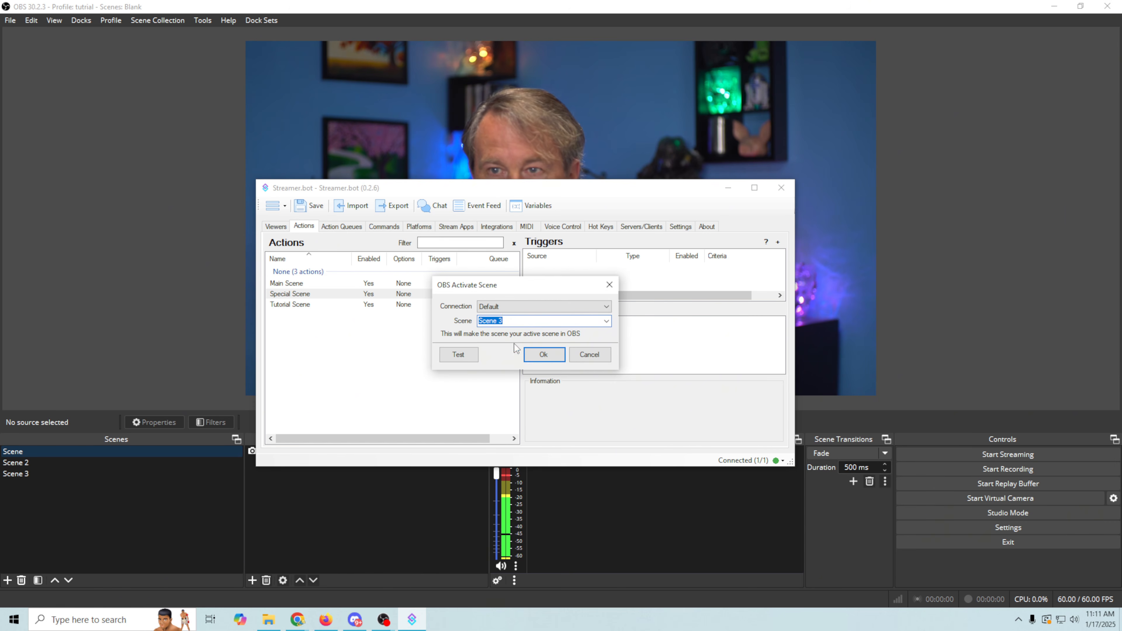
pyautogui.click(460, 356)
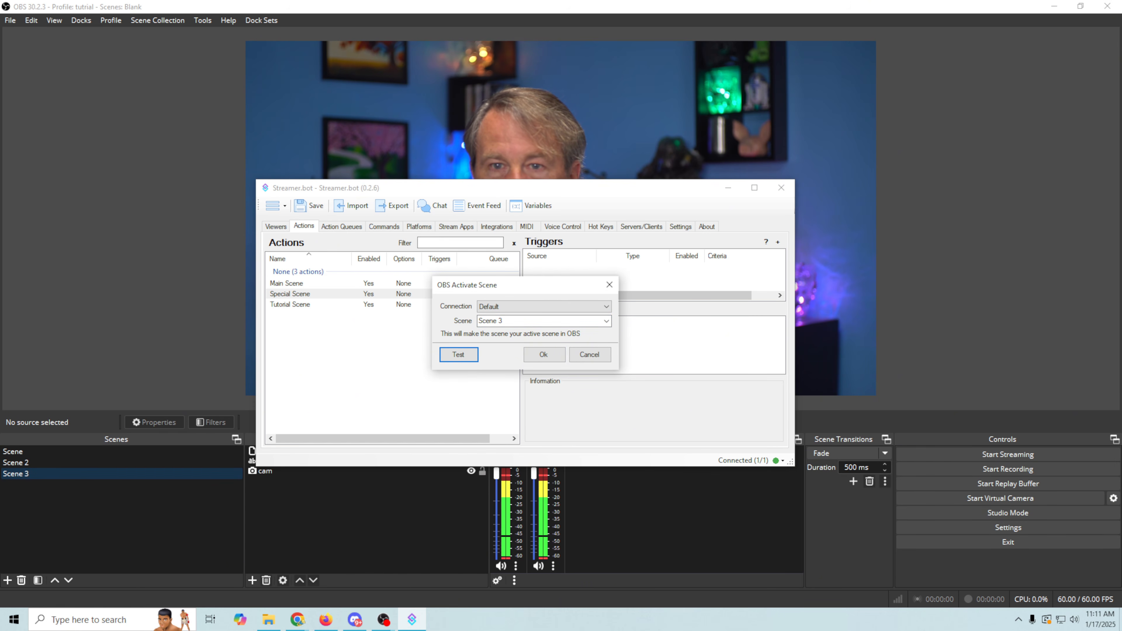
pyautogui.click(545, 357)
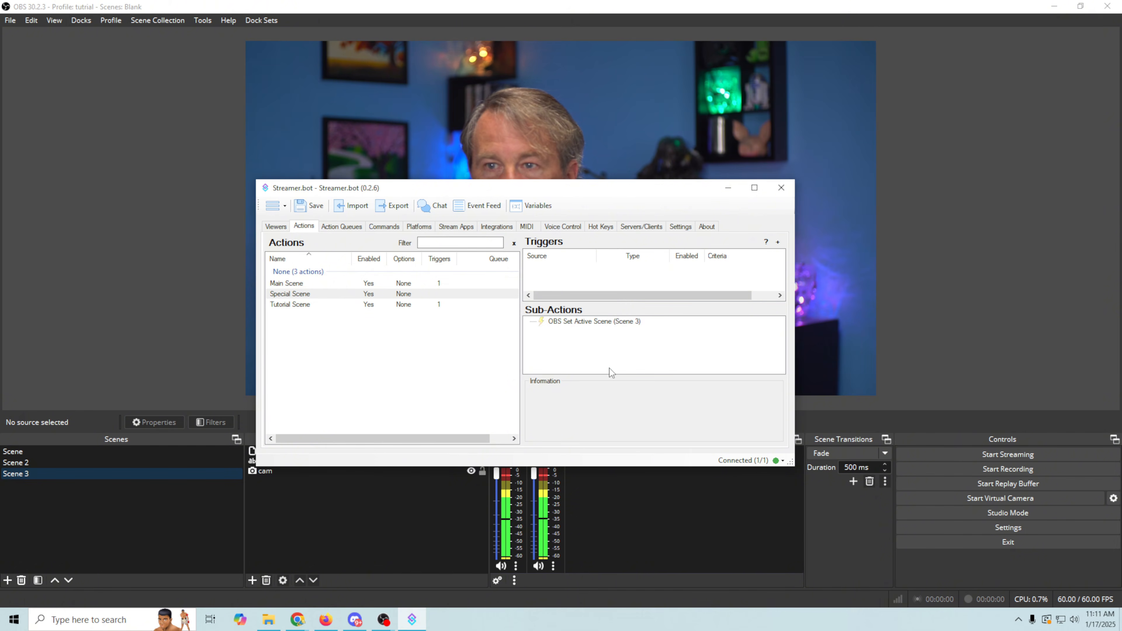
# Minimize Streamer.bot to reach OBS Studio and briefly hide the cam source in Scene 3 to view the Source Clone alone, restoring it
pyautogui.rightClick(605, 349)
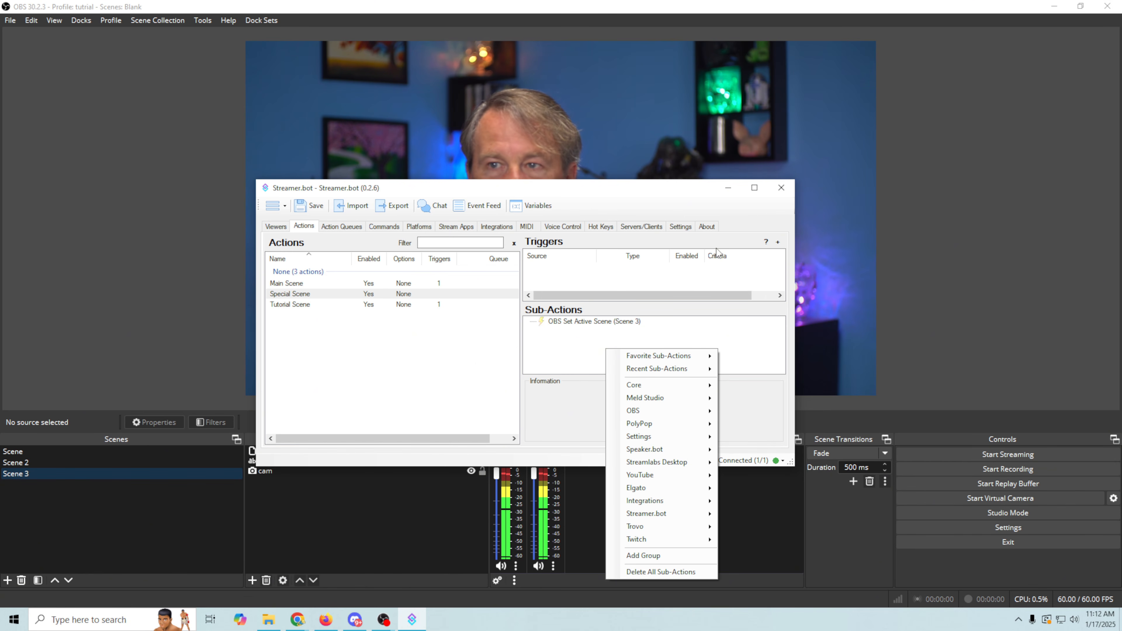
pyautogui.click(730, 188)
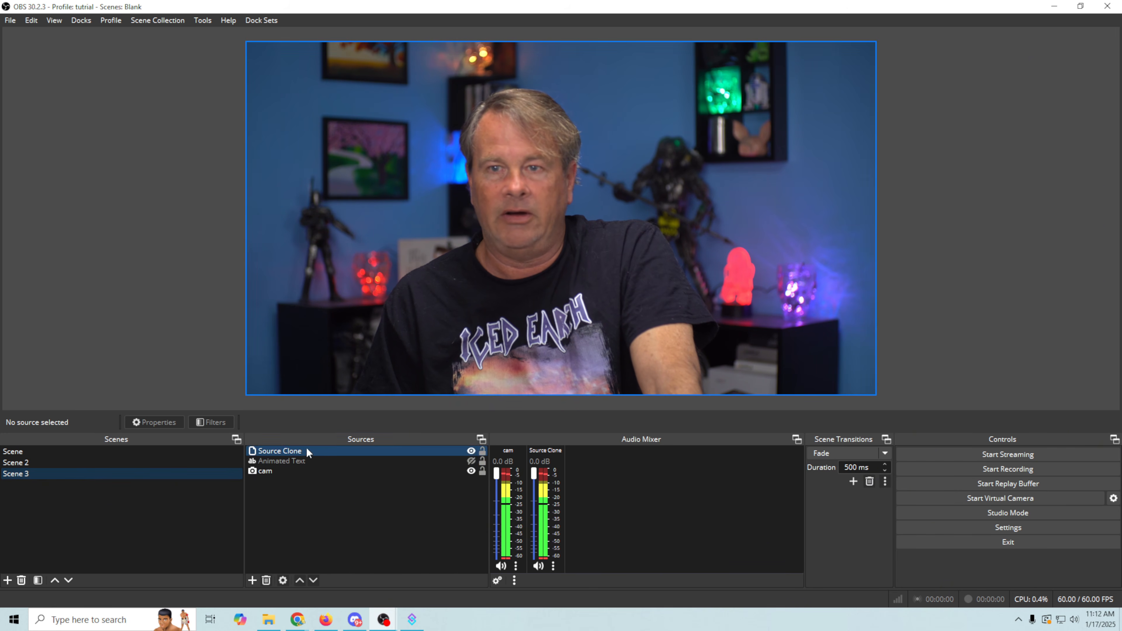
pyautogui.click(471, 471)
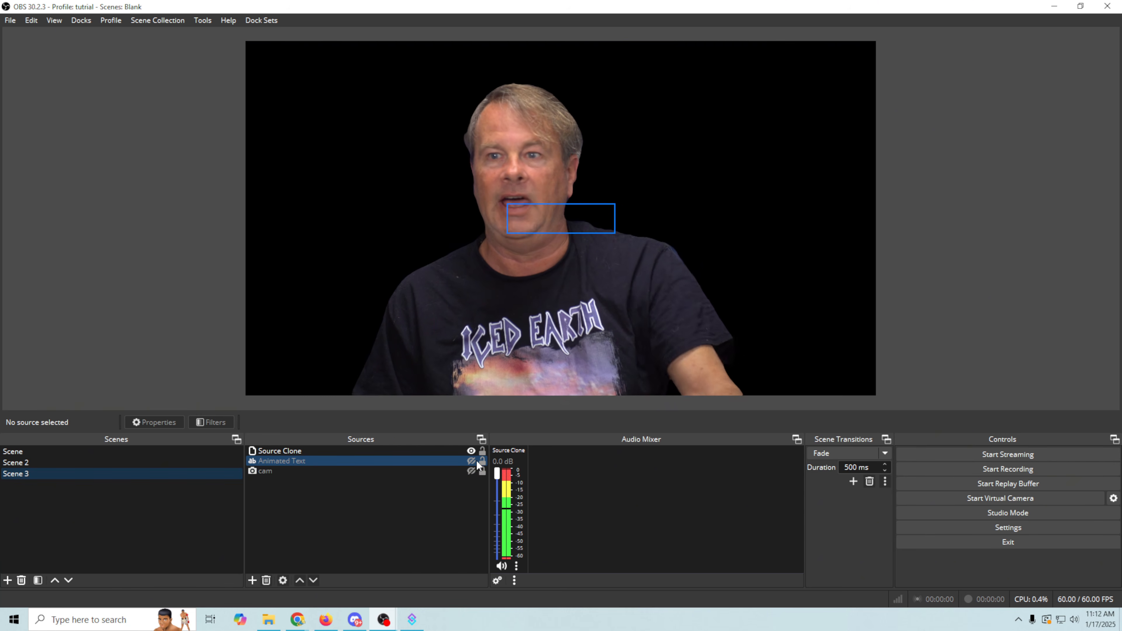
pyautogui.click(471, 471)
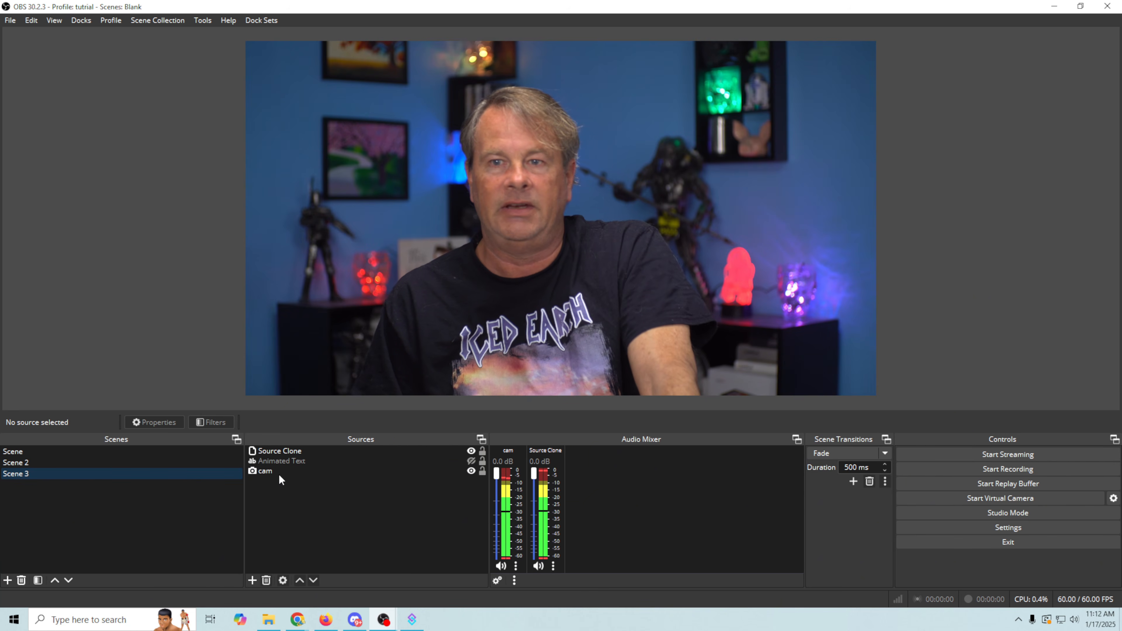
# Open the filters of Scene 3, trigger the Move start filter to preview the text animation, and close the filters
pyautogui.rightClick(74, 472)
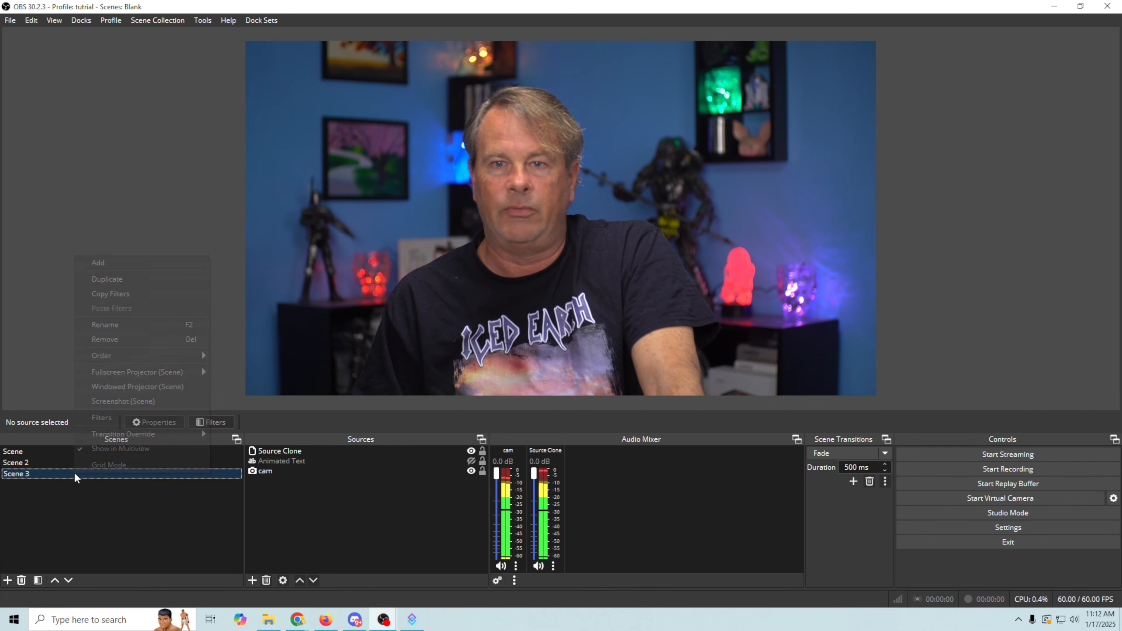
pyautogui.click(158, 419)
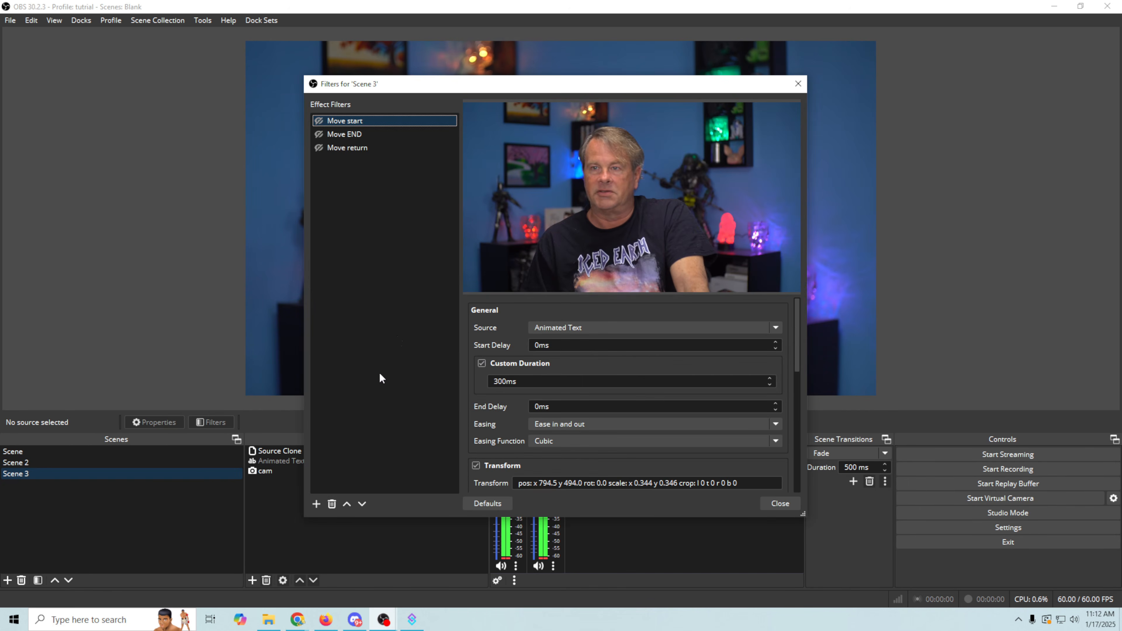
pyautogui.moveTo(559, 93); pyautogui.dragTo(1104, 82)
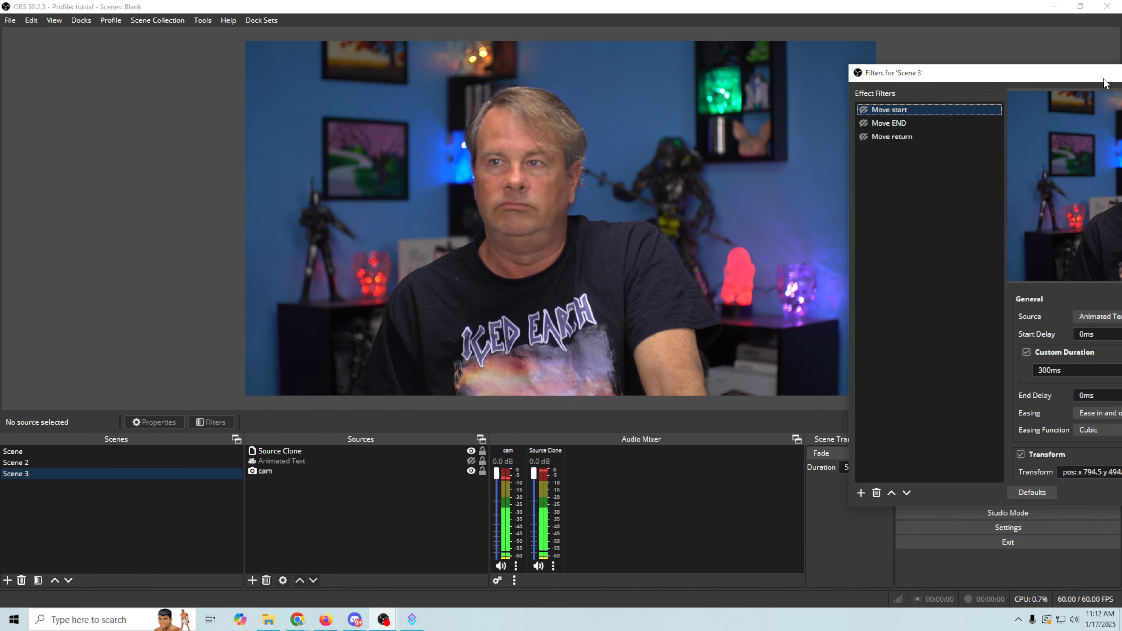
pyautogui.click(863, 111)
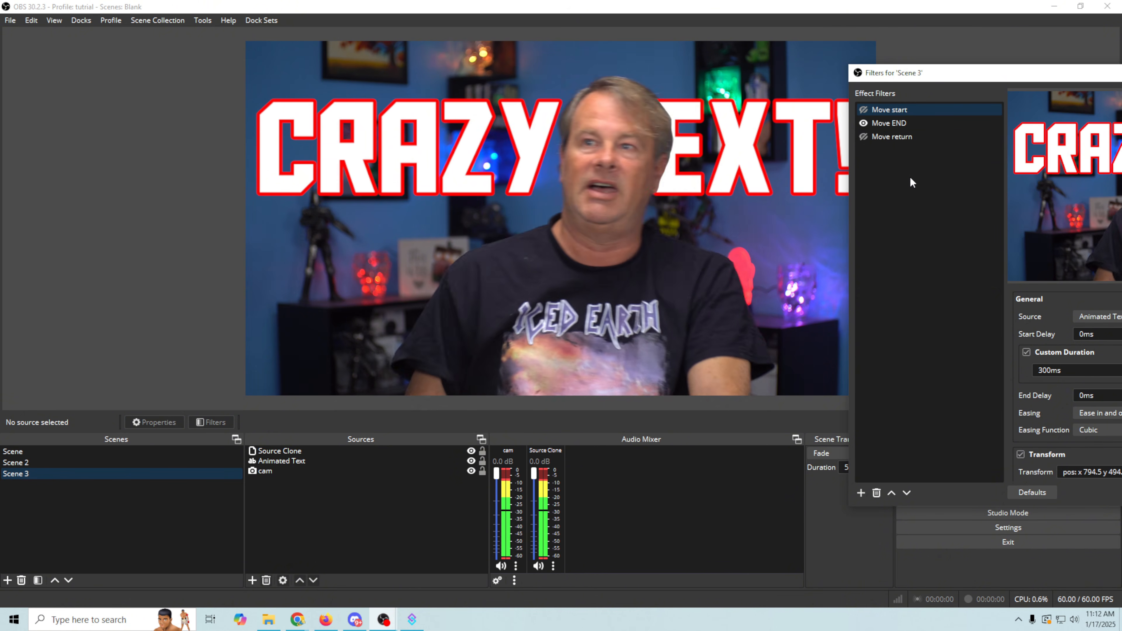
pyautogui.moveTo(976, 78); pyautogui.dragTo(708, 71)
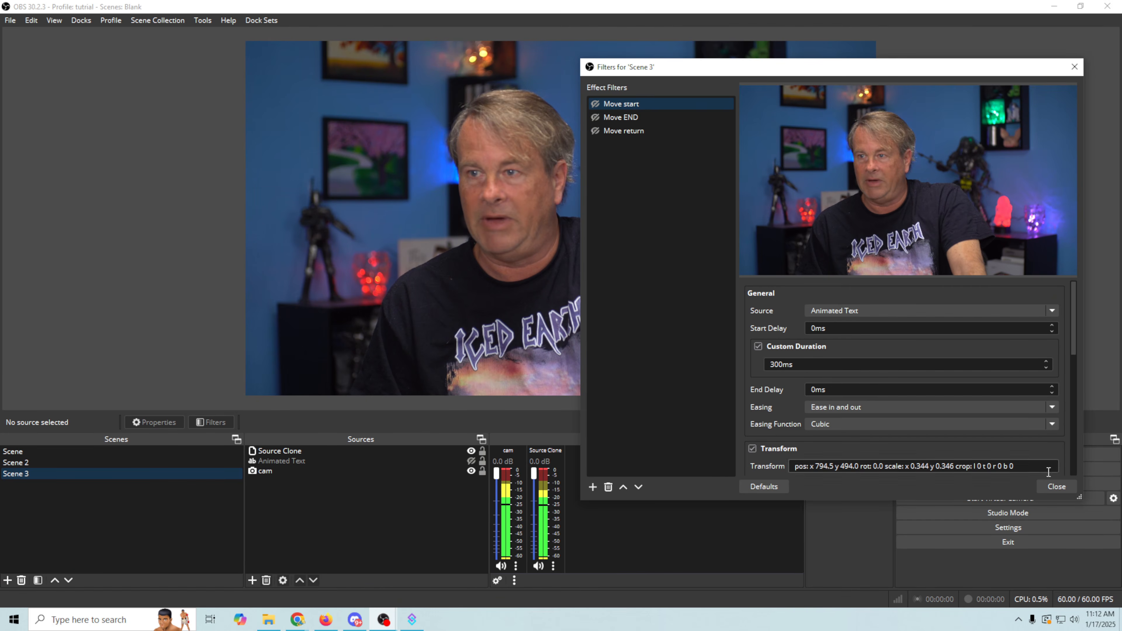
pyautogui.click(1055, 487)
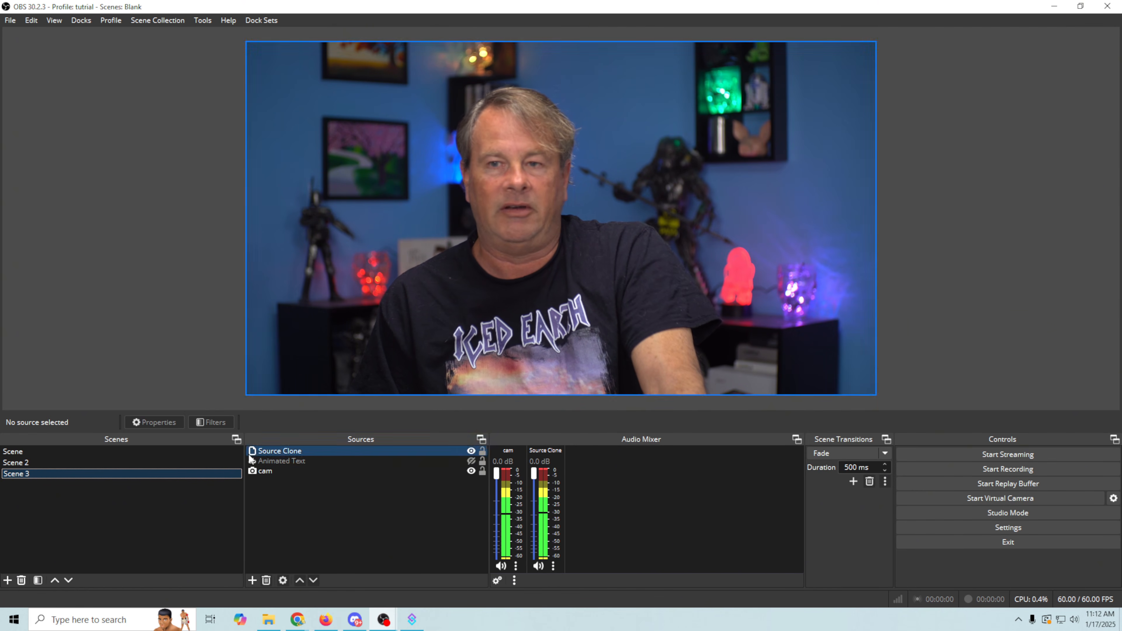
# Switch to Streamer.bot and add a Delay sub-action of 3000 ms to the Special Scene action
pyautogui.click(412, 620)
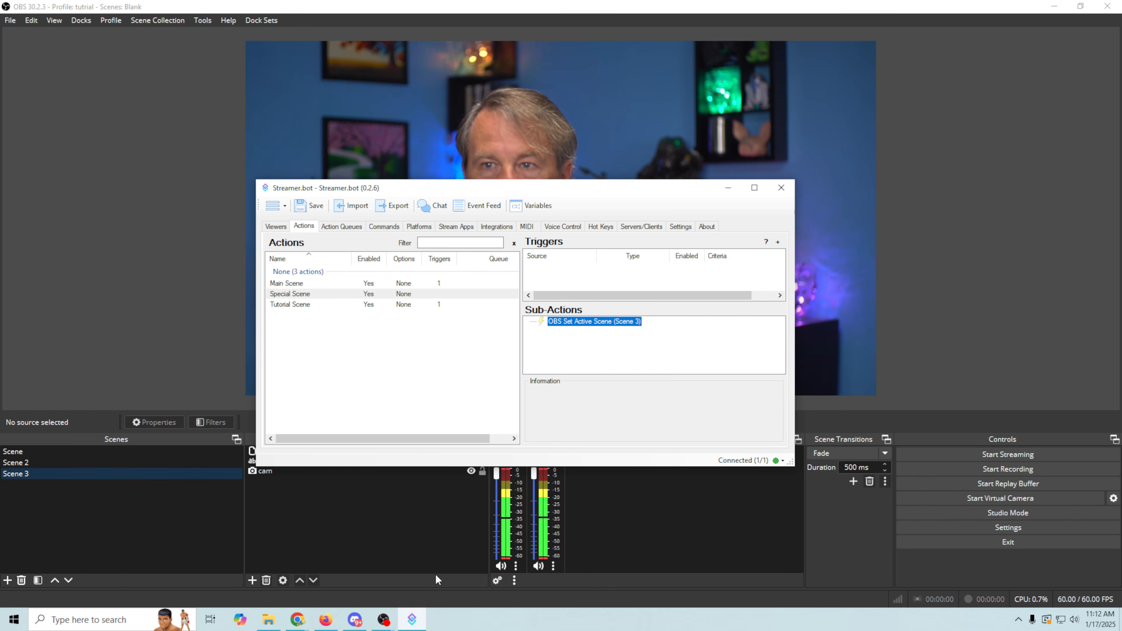
pyautogui.moveTo(585, 190); pyautogui.dragTo(595, 67)
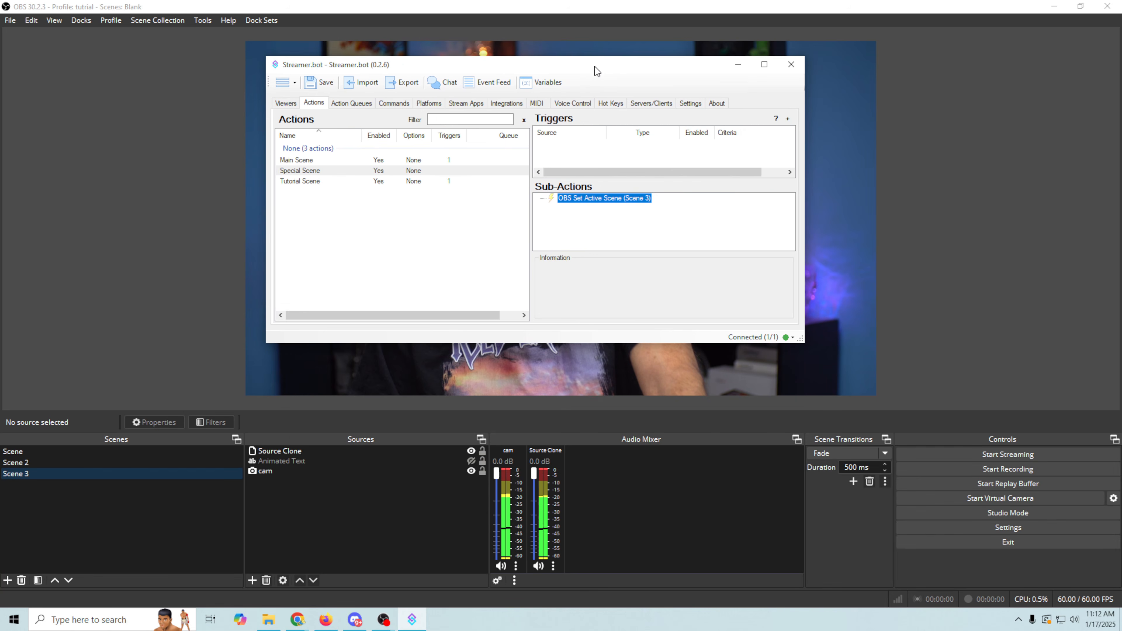
pyautogui.click(303, 170)
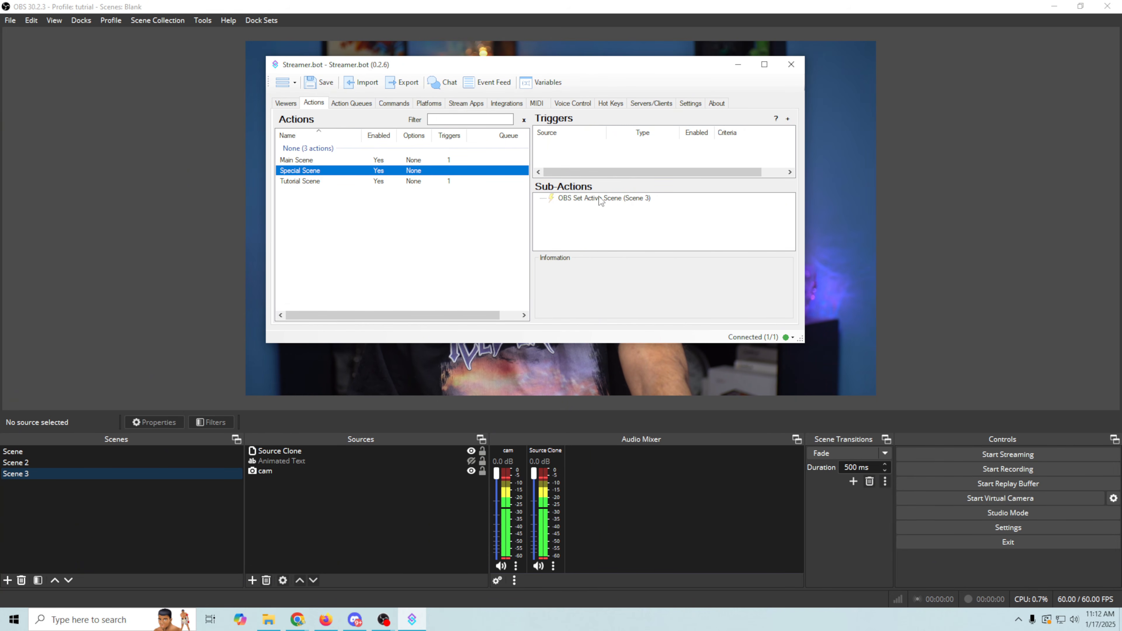
pyautogui.rightClick(598, 228)
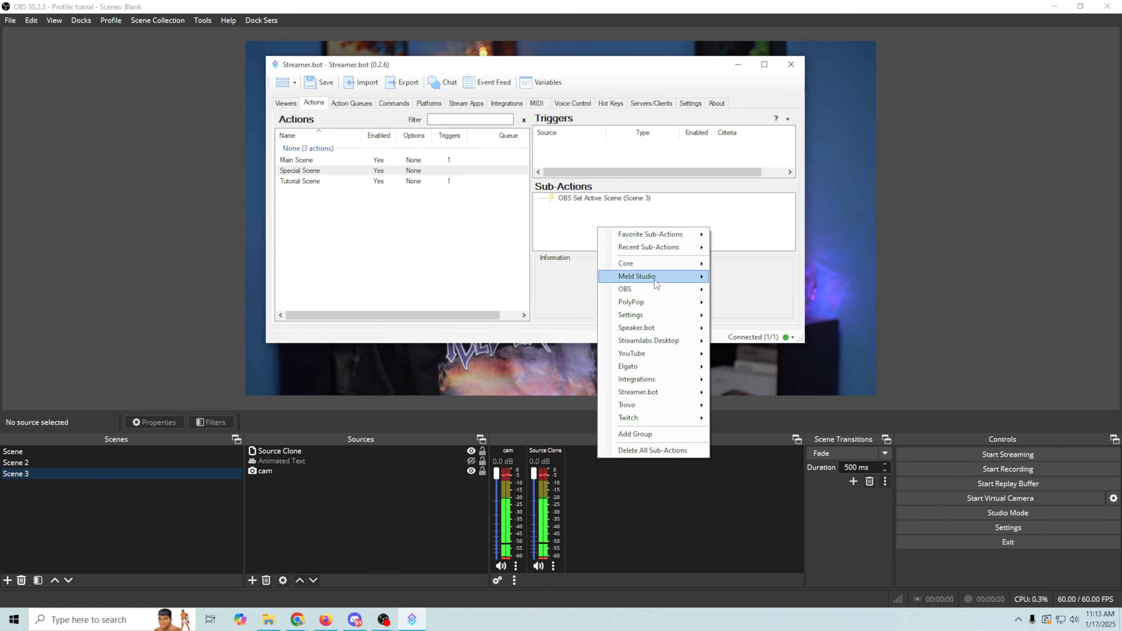
pyautogui.moveTo(657, 268)
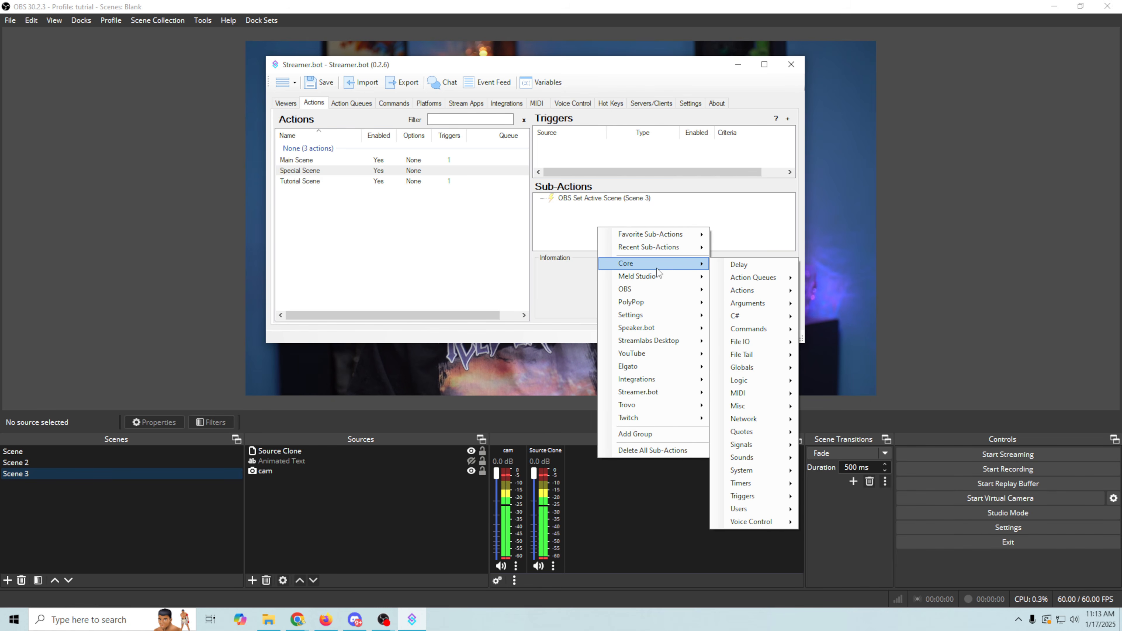
pyautogui.click(739, 265)
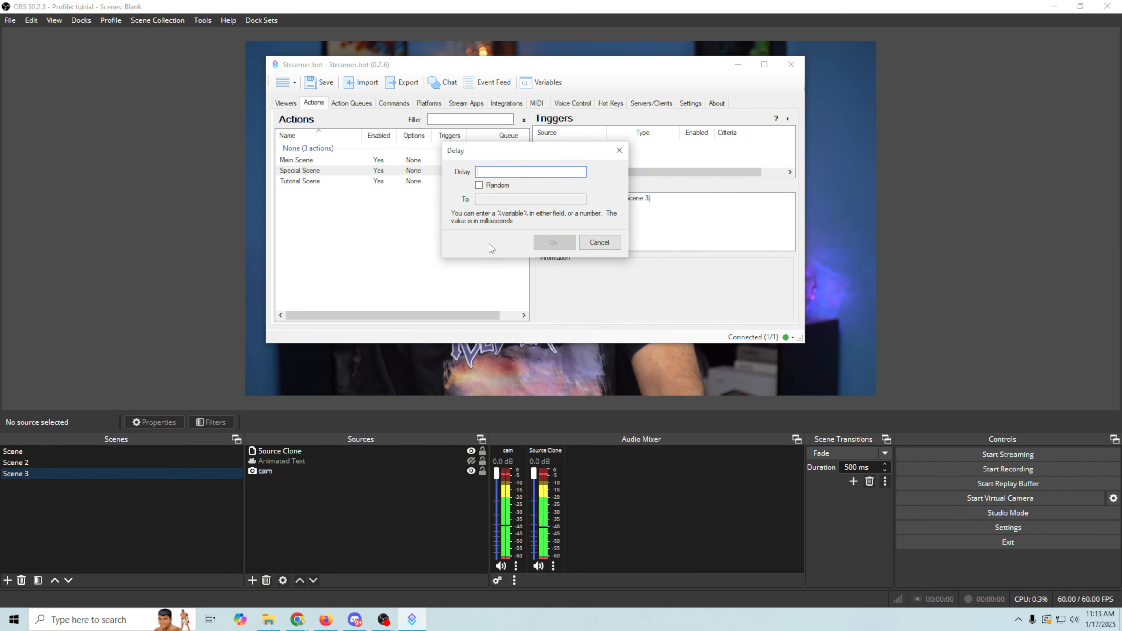
pyautogui.write('3')
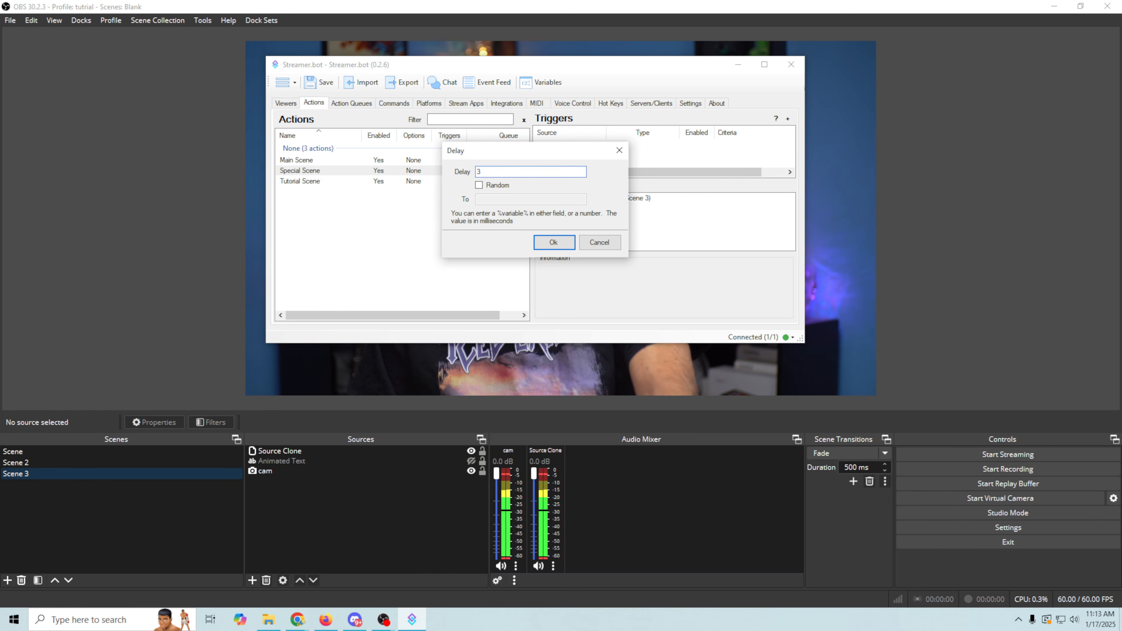
pyautogui.write('000')
pyautogui.click(557, 247)
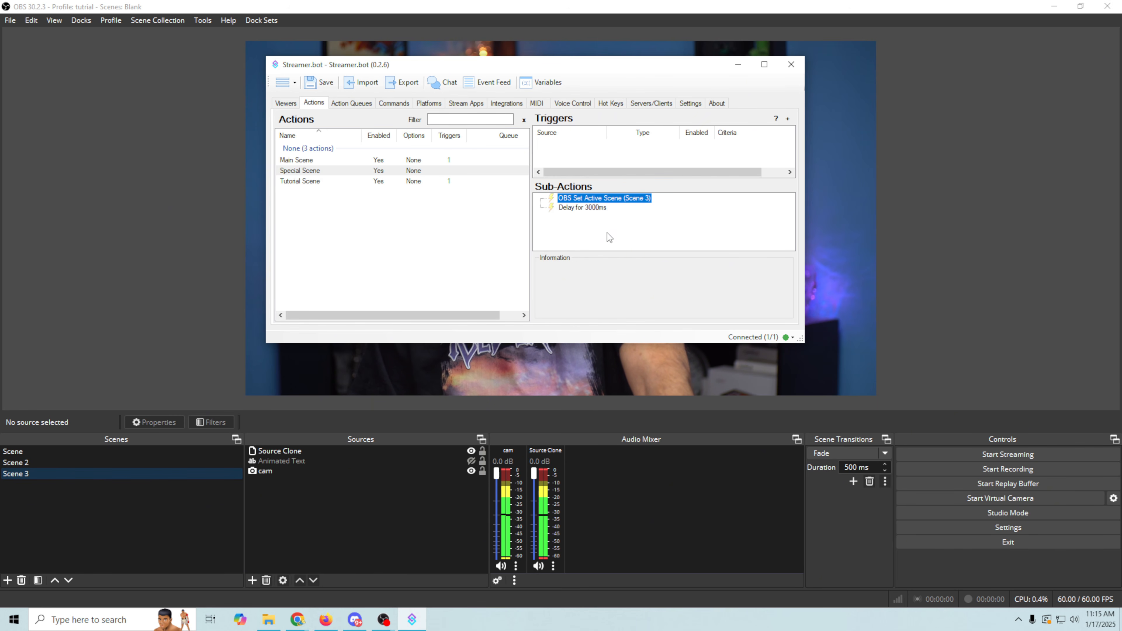
# Open the filters of Scene 3 in OBS Studio and move their window aside, clear of the preview
pyautogui.rightClick(62, 473)
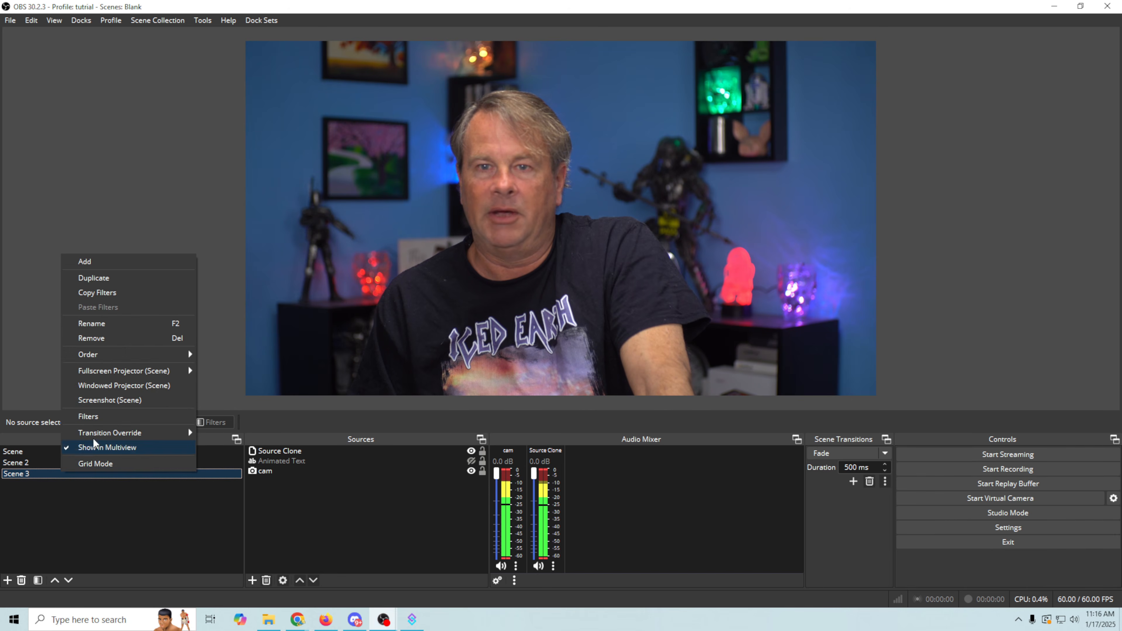
pyautogui.click(116, 416)
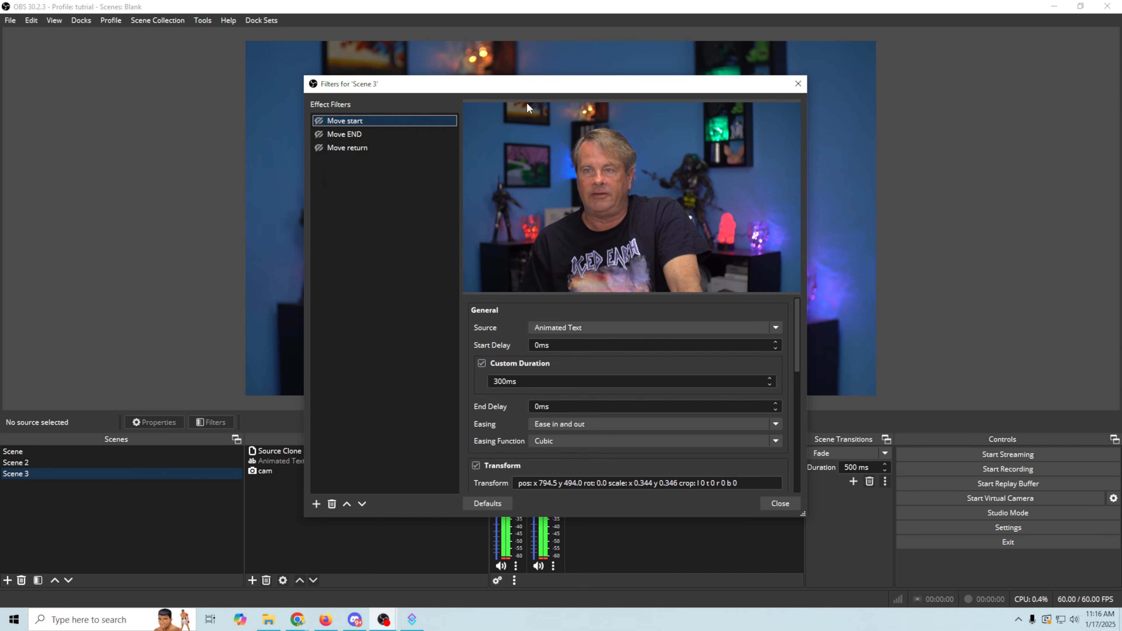
pyautogui.moveTo(526, 84); pyautogui.dragTo(1109, 26)
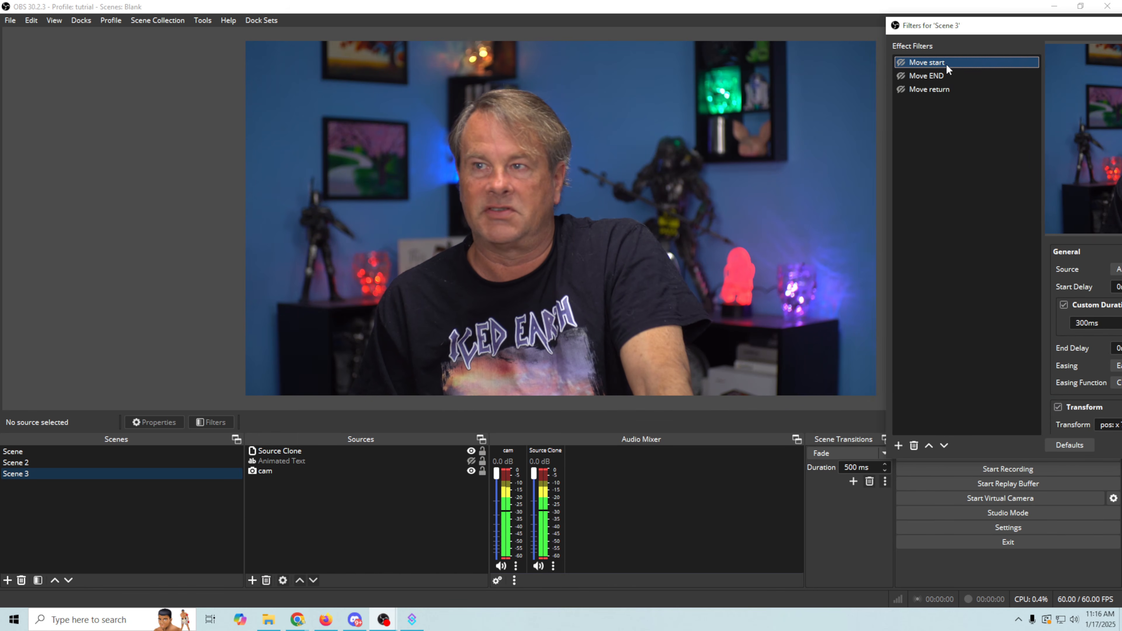
# In Streamer.bot, add an OBS Set Scene Filter State sub-action setting Scene 3's Move start filter to Visible, testing it before accepting
pyautogui.hotkey('alt', 'Tab')
pyautogui.rightClick(596, 232)
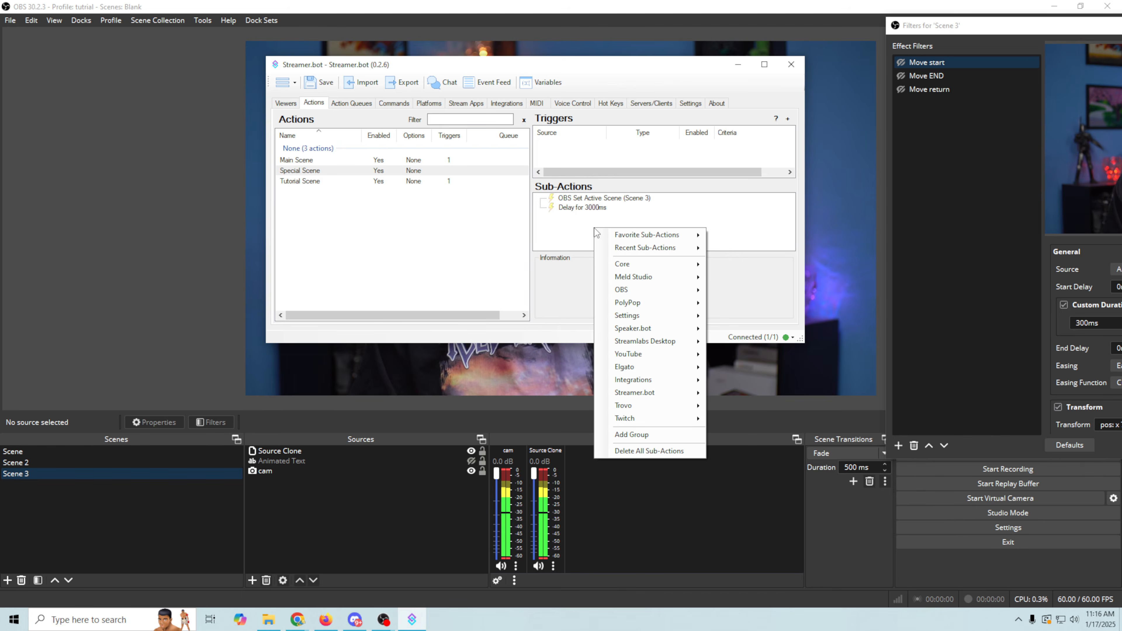
pyautogui.moveTo(696, 290)
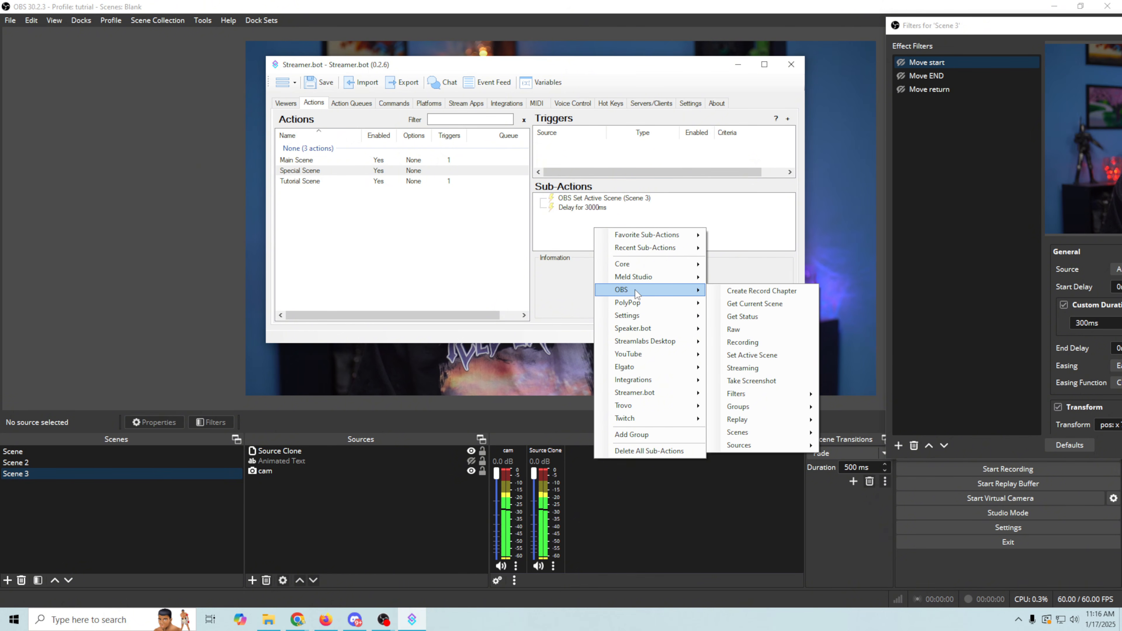
pyautogui.moveTo(746, 456)
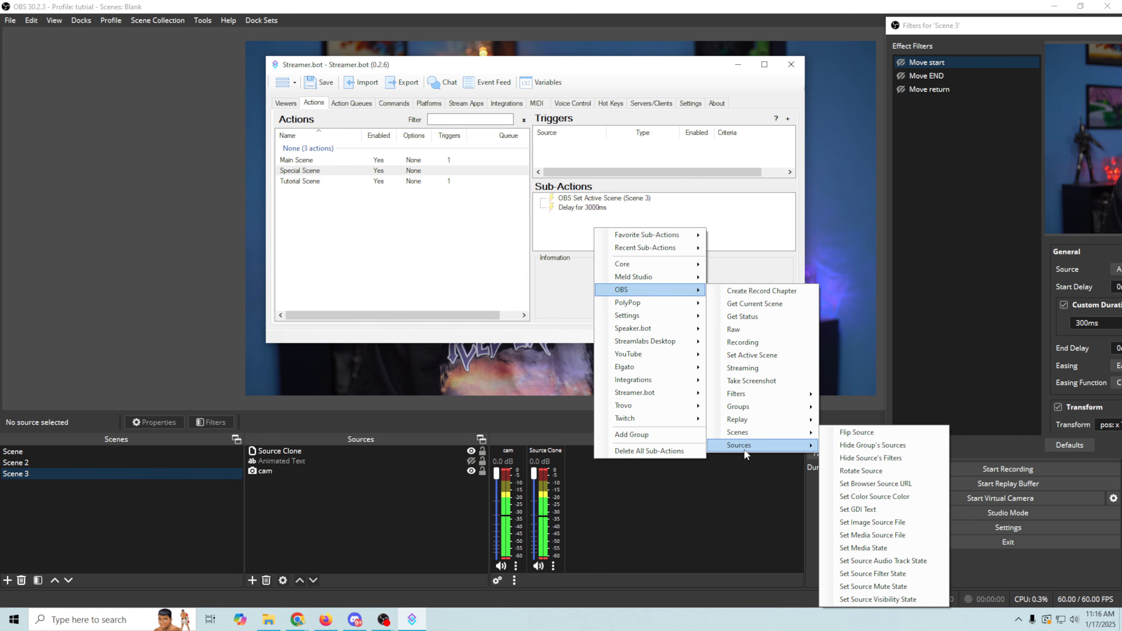
pyautogui.moveTo(749, 433)
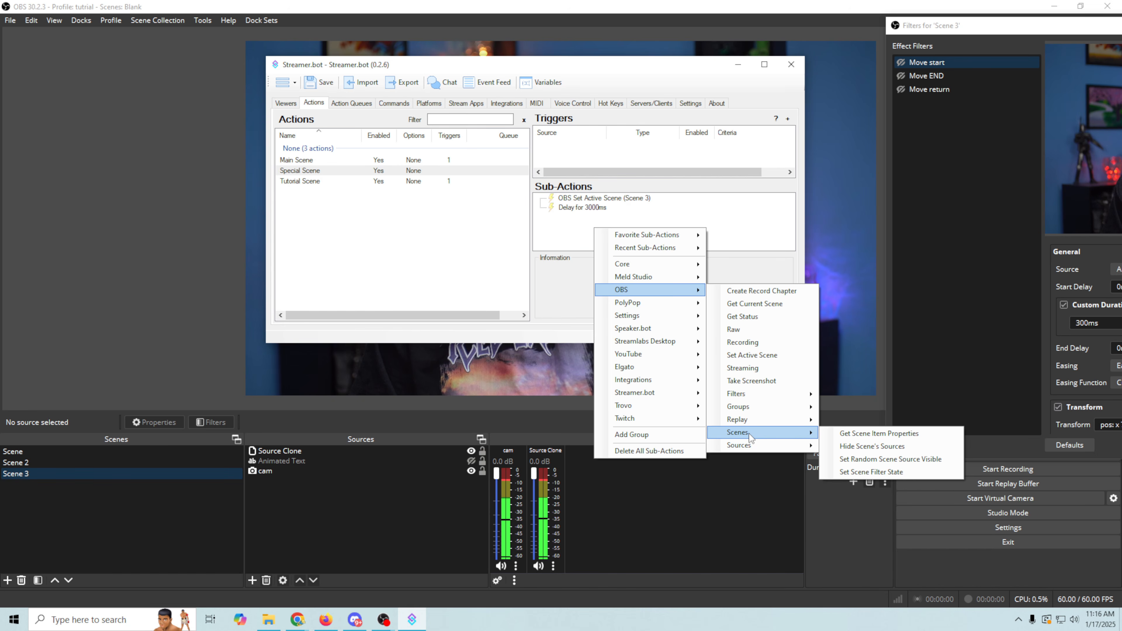
pyautogui.click(870, 472)
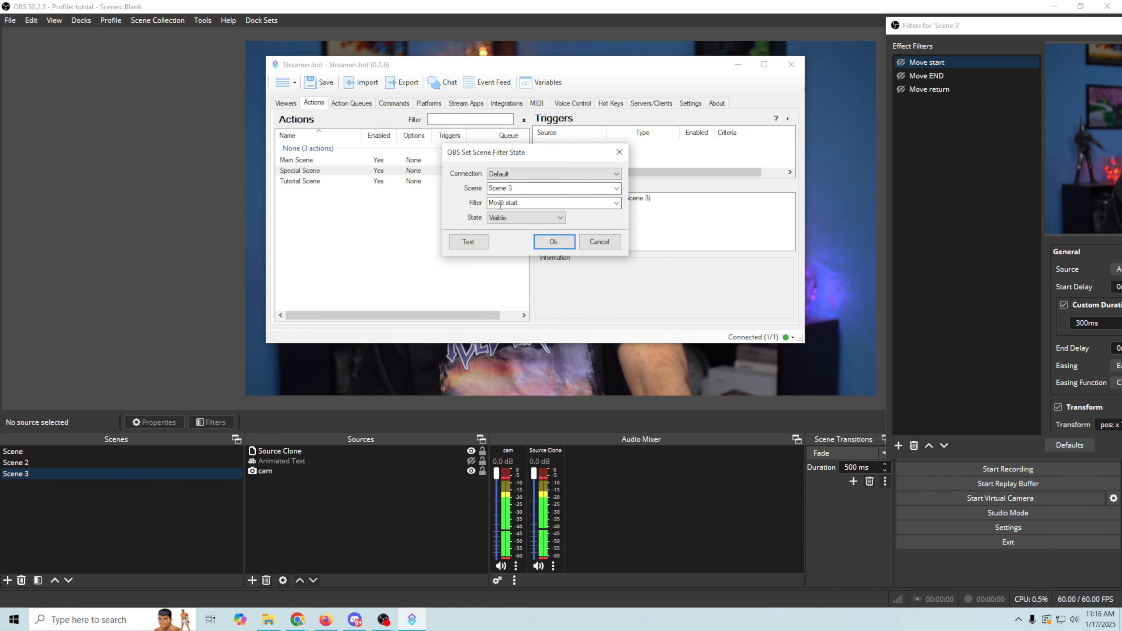
pyautogui.click(617, 205)
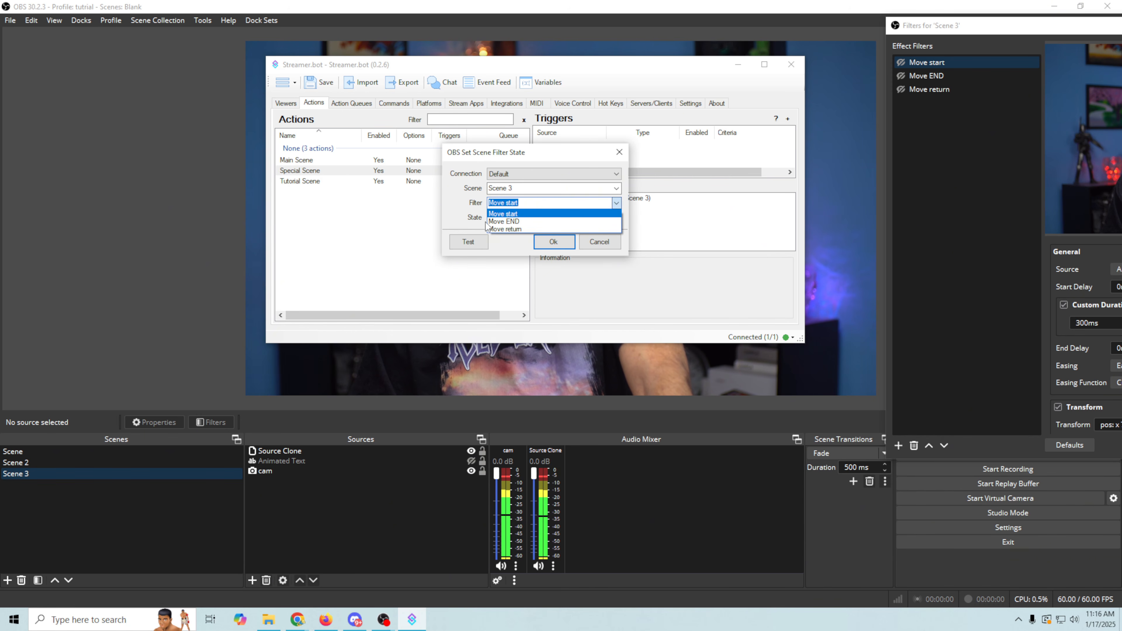
pyautogui.click(457, 216)
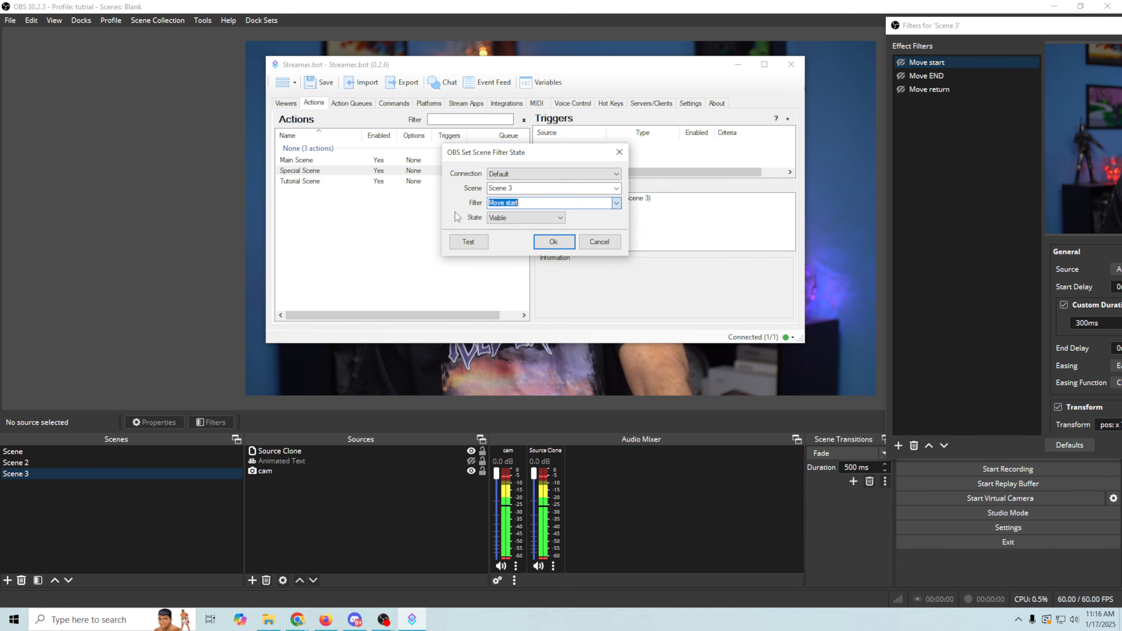
pyautogui.click(616, 190)
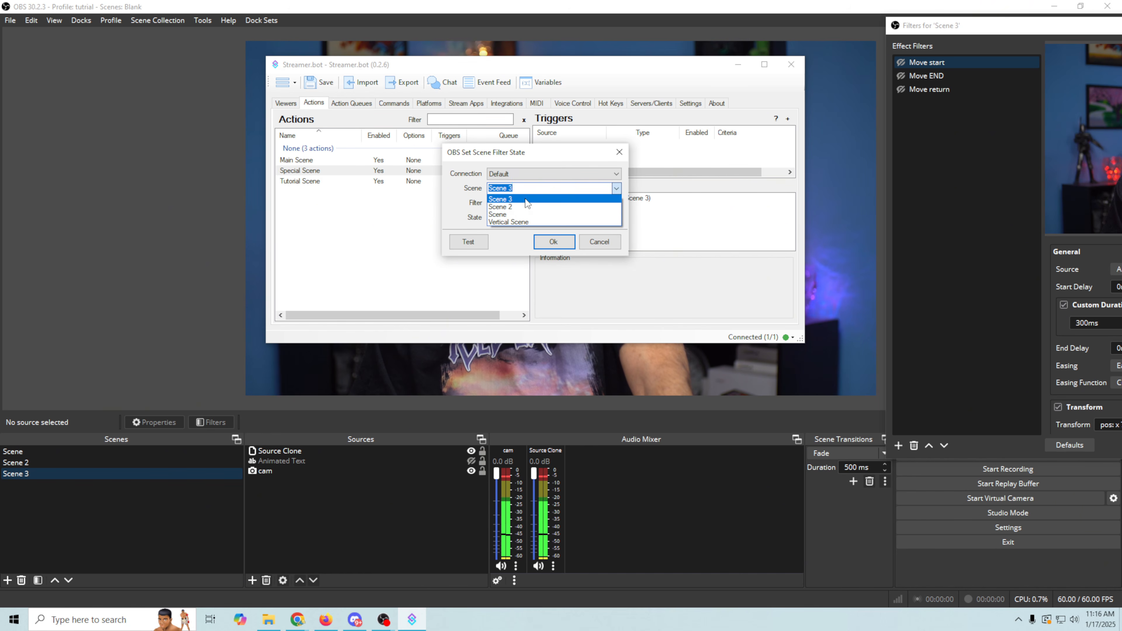
pyautogui.click(427, 199)
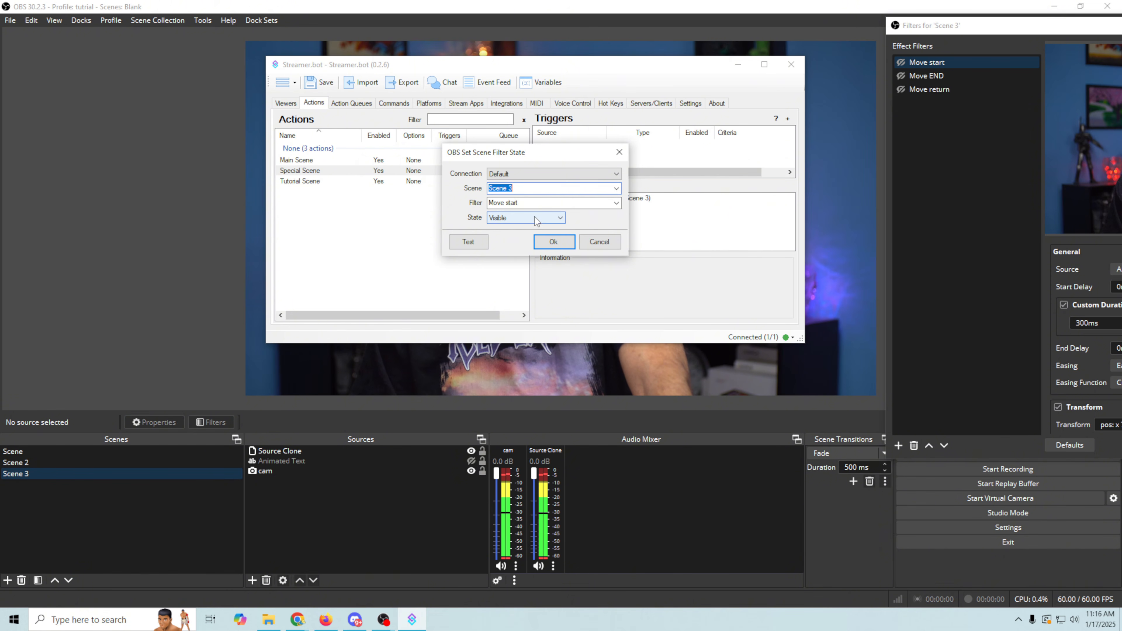
pyautogui.click(463, 242)
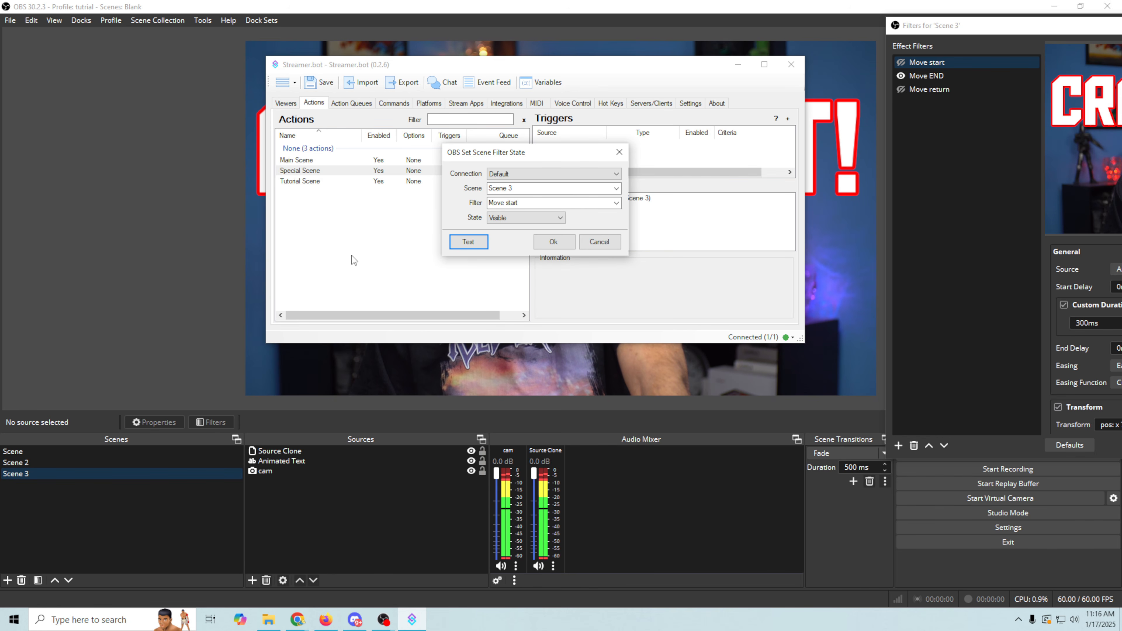
pyautogui.click(552, 248)
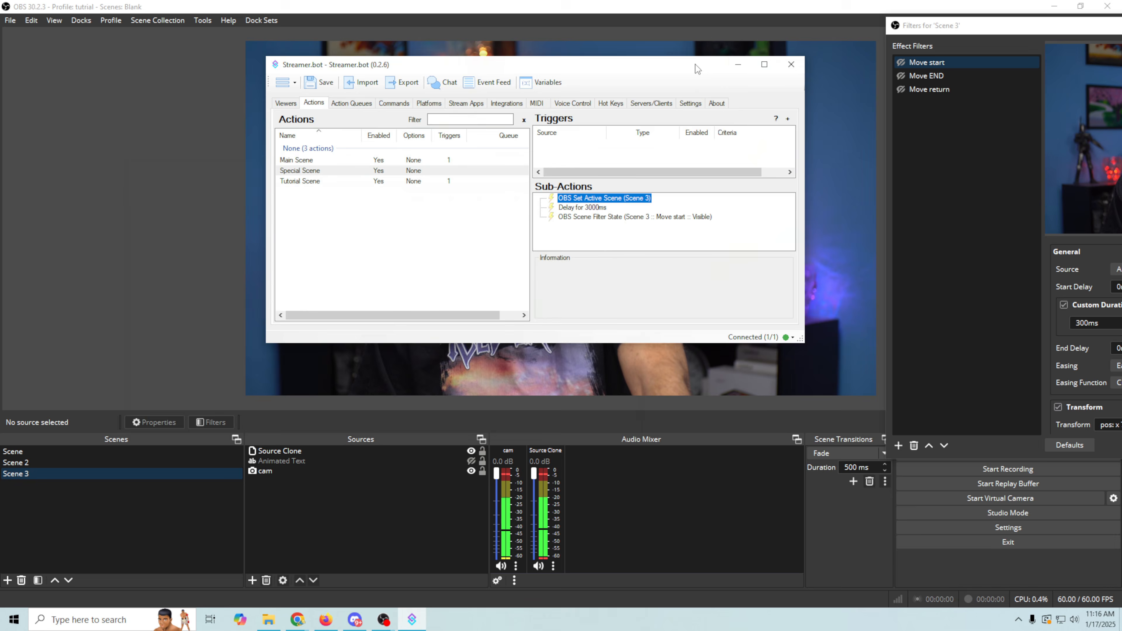
pyautogui.moveTo(695, 64); pyautogui.dragTo(542, 151)
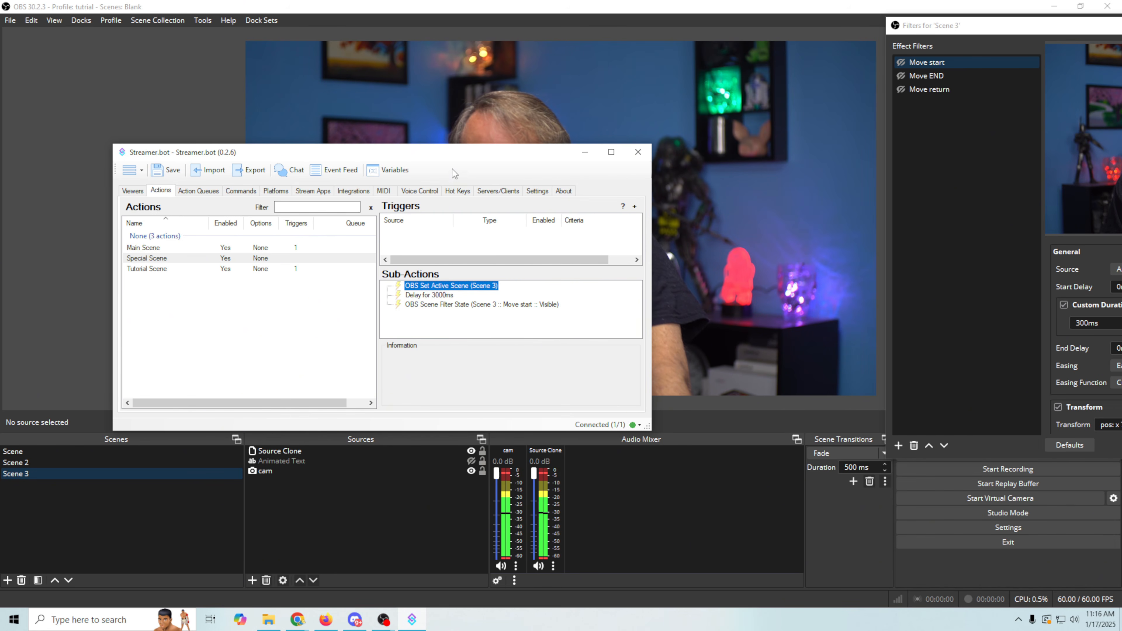
pyautogui.moveTo(454, 153); pyautogui.dragTo(944, 244)
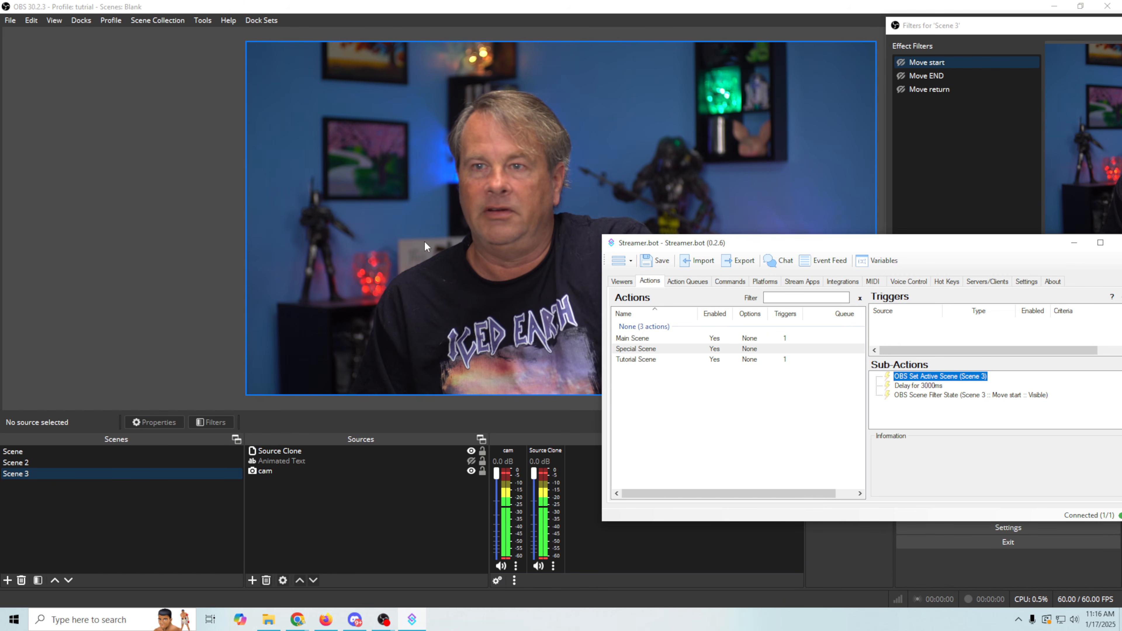
pyautogui.moveTo(841, 248); pyautogui.dragTo(439, 142)
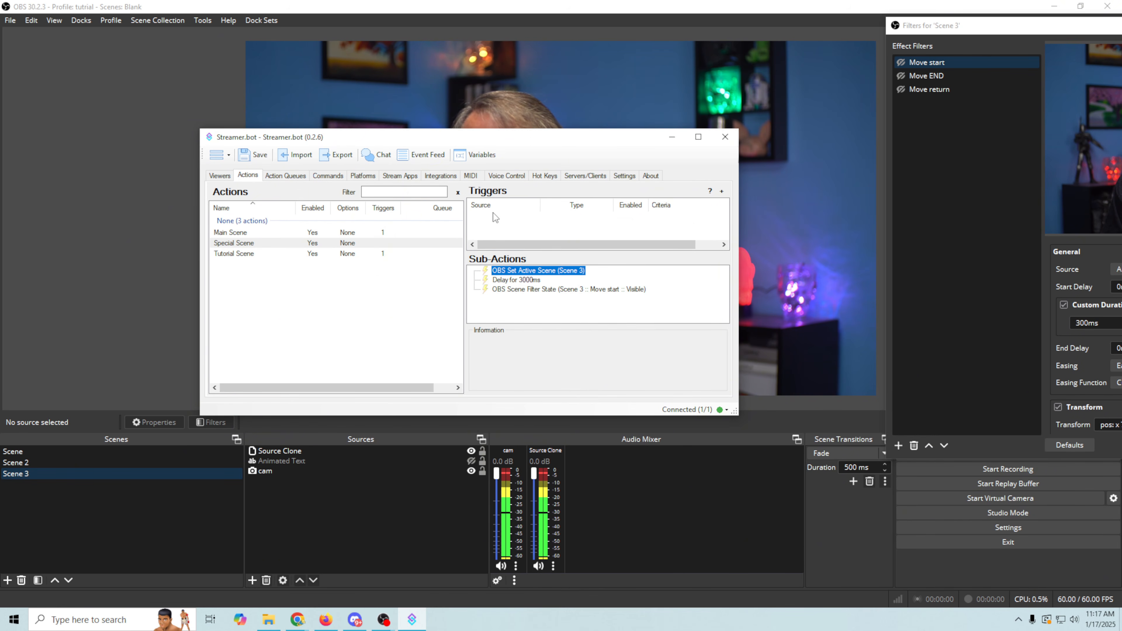
# Add an enabled HotKey Press trigger with the combination Ctrl+2 to the Special Scene action
pyautogui.rightClick(511, 225)
pyautogui.rightClick(515, 217)
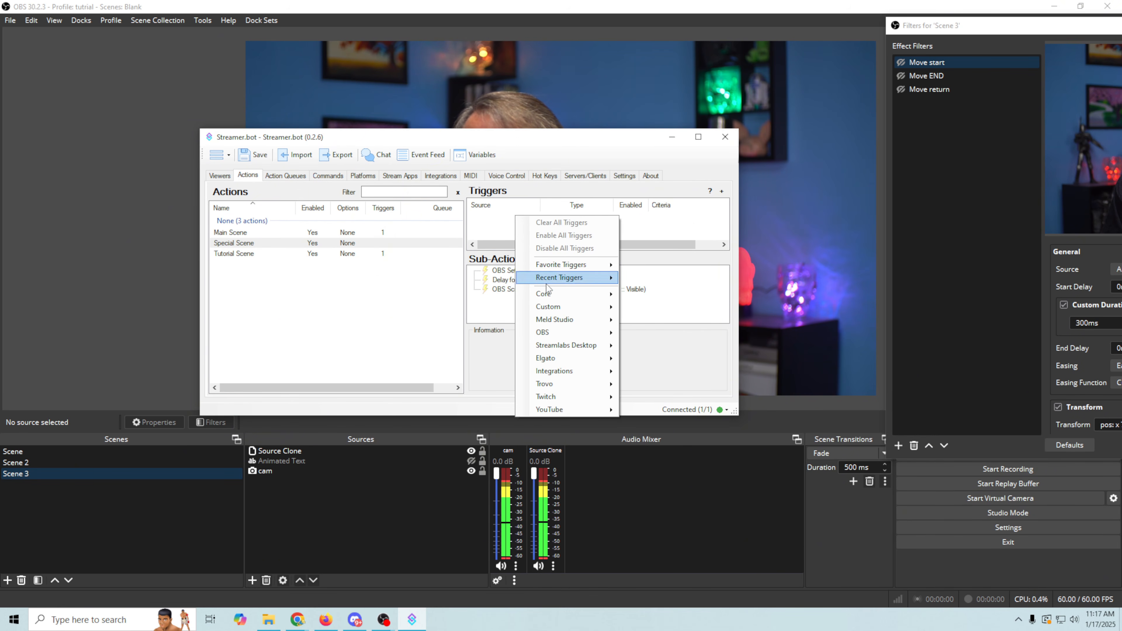
pyautogui.moveTo(548, 294)
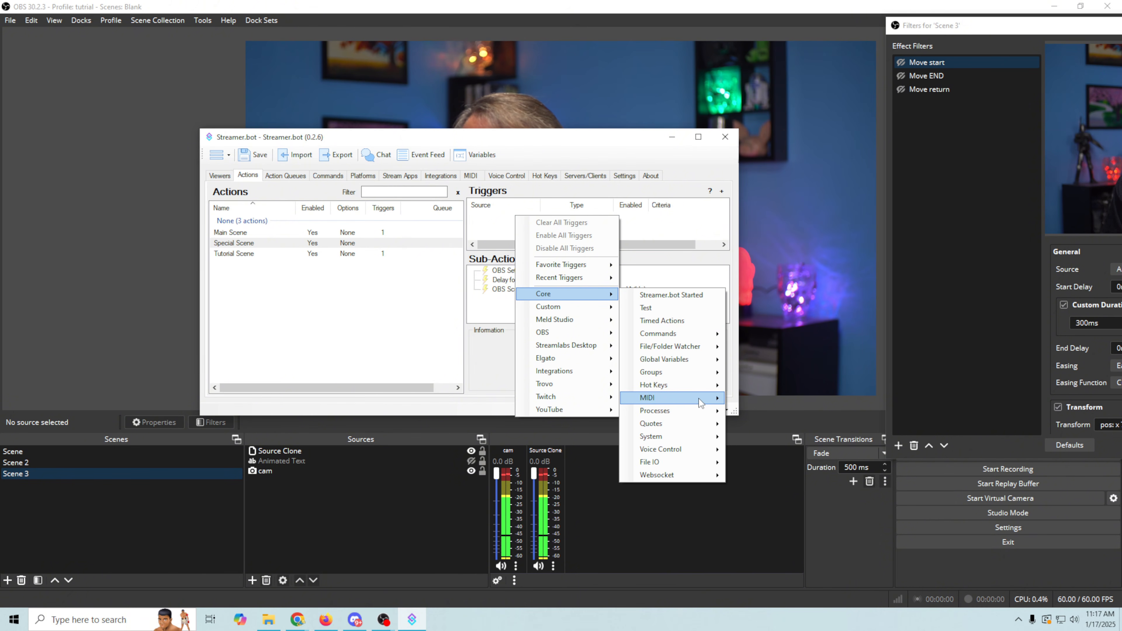
pyautogui.moveTo(663, 412)
pyautogui.moveTo(688, 389)
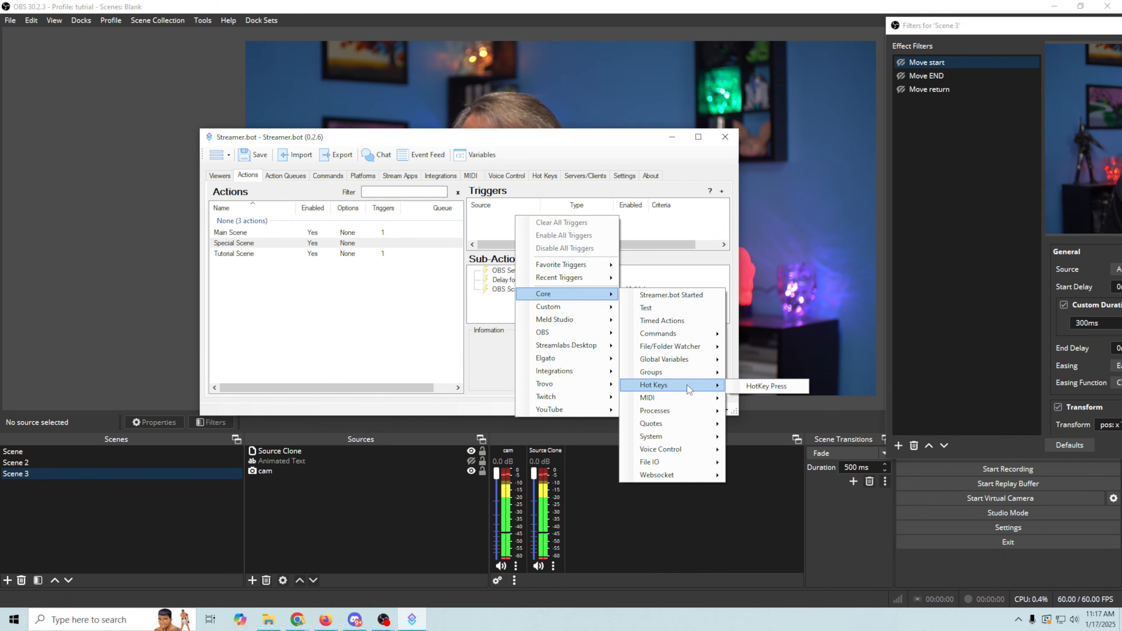
pyautogui.click(766, 386)
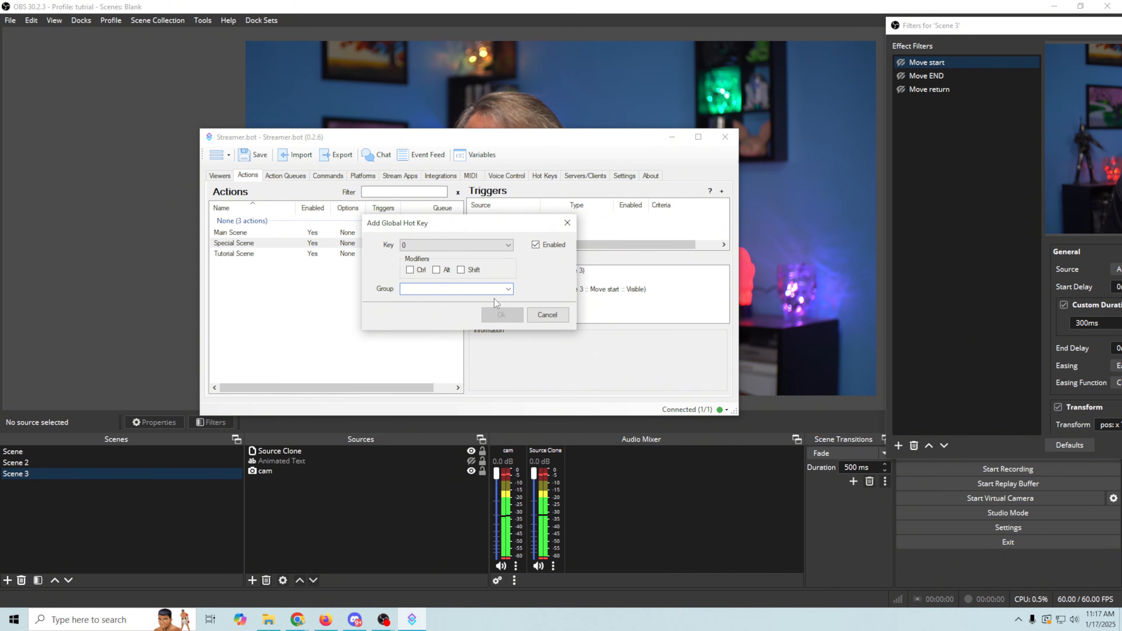
pyautogui.click(508, 245)
pyautogui.click(416, 268)
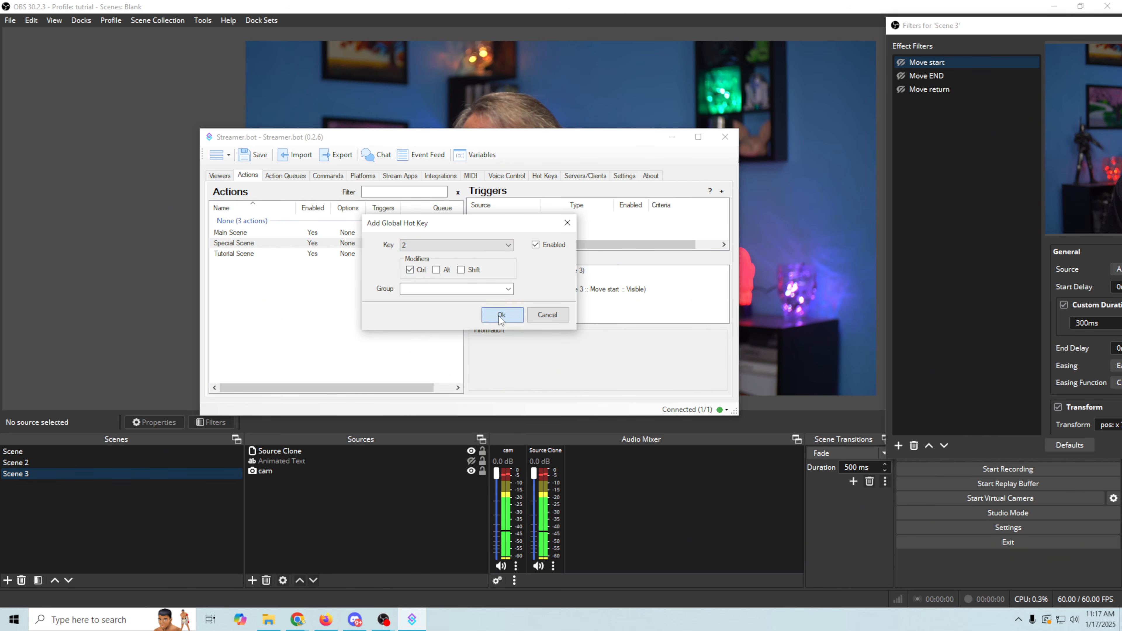
pyautogui.click(501, 315)
pyautogui.click(487, 291)
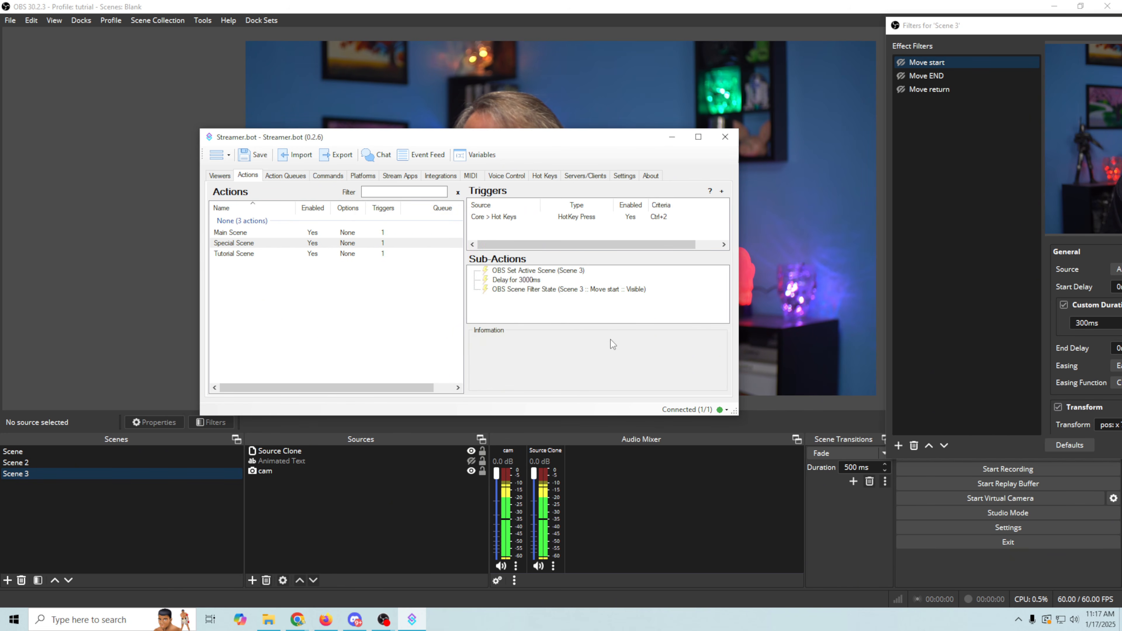
# Uncover the OBS Studio preview, switch to the scene named Scene, and test the Special Scene action with its Ctrl+2 hot key from Streamer.bot
pyautogui.moveTo(573, 147); pyautogui.dragTo(923, 226)
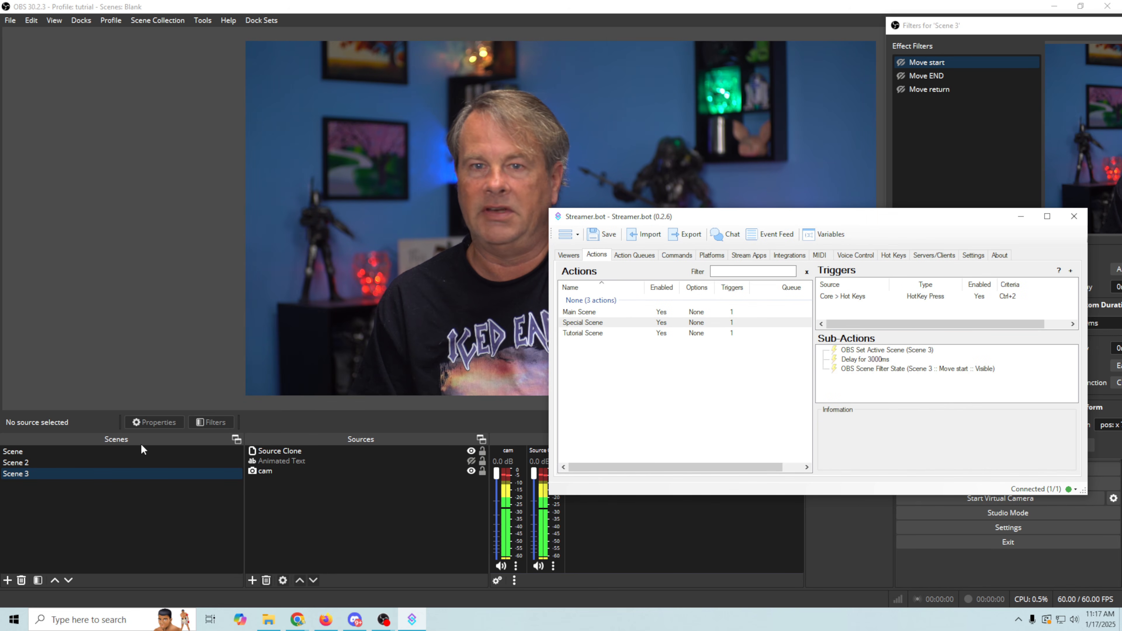
pyautogui.click(125, 451)
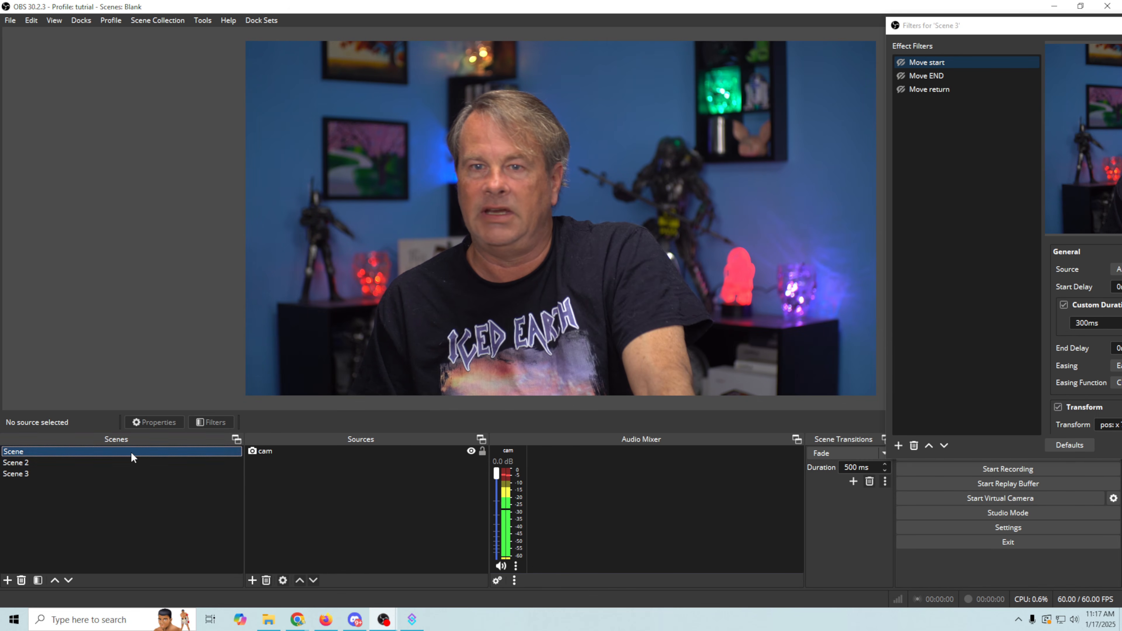
pyautogui.click(412, 620)
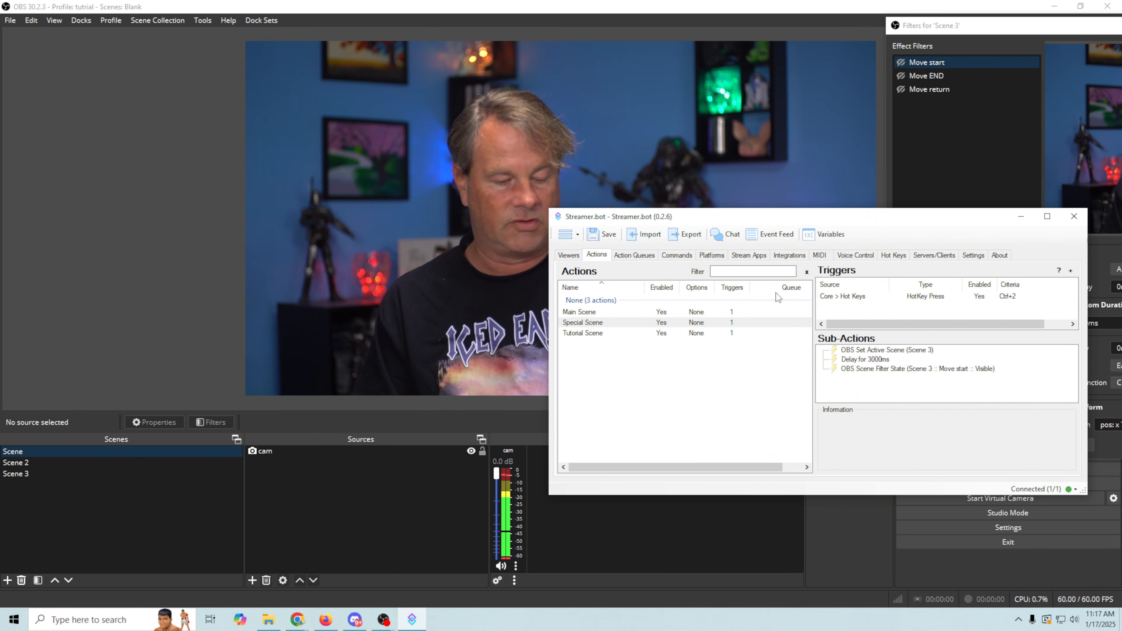
pyautogui.hotkey('ctrl', '2')
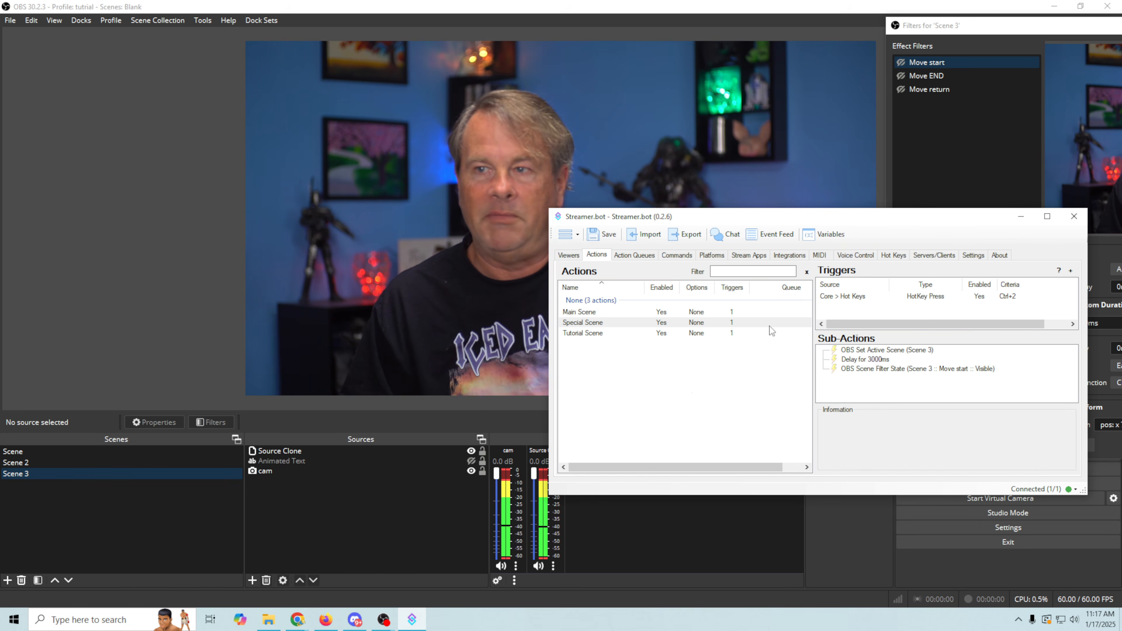
# Add an OBS Get Current Scene sub-action on the Default connection to the Special Scene action and move it to the start of the list
pyautogui.moveTo(867, 223); pyautogui.dragTo(605, 171)
pyautogui.rightClick(596, 342)
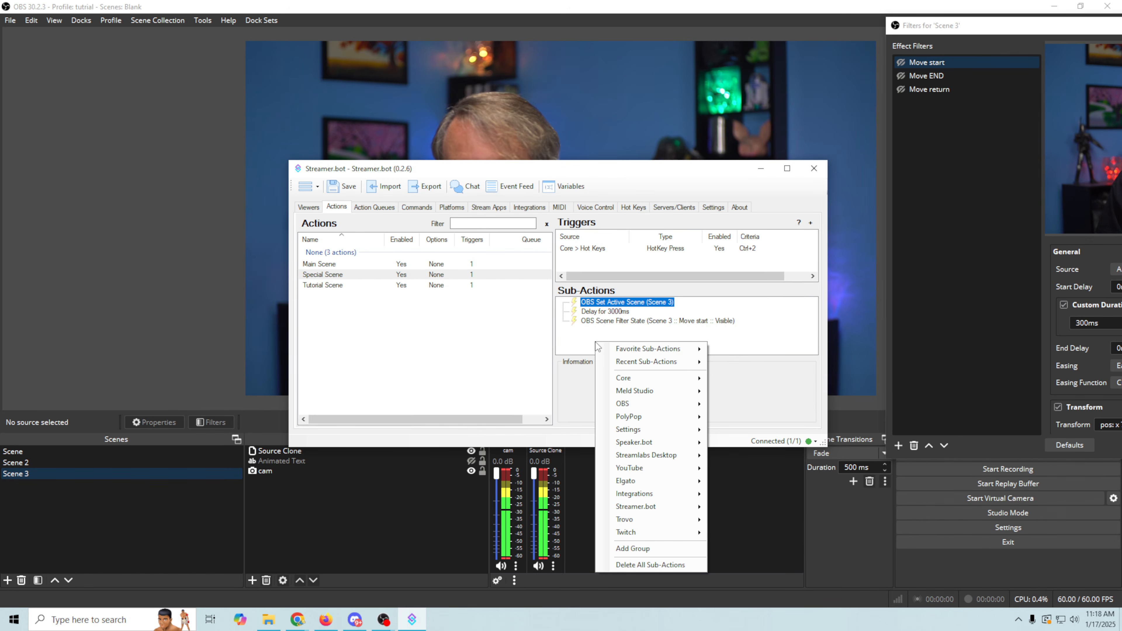
pyautogui.moveTo(633, 404)
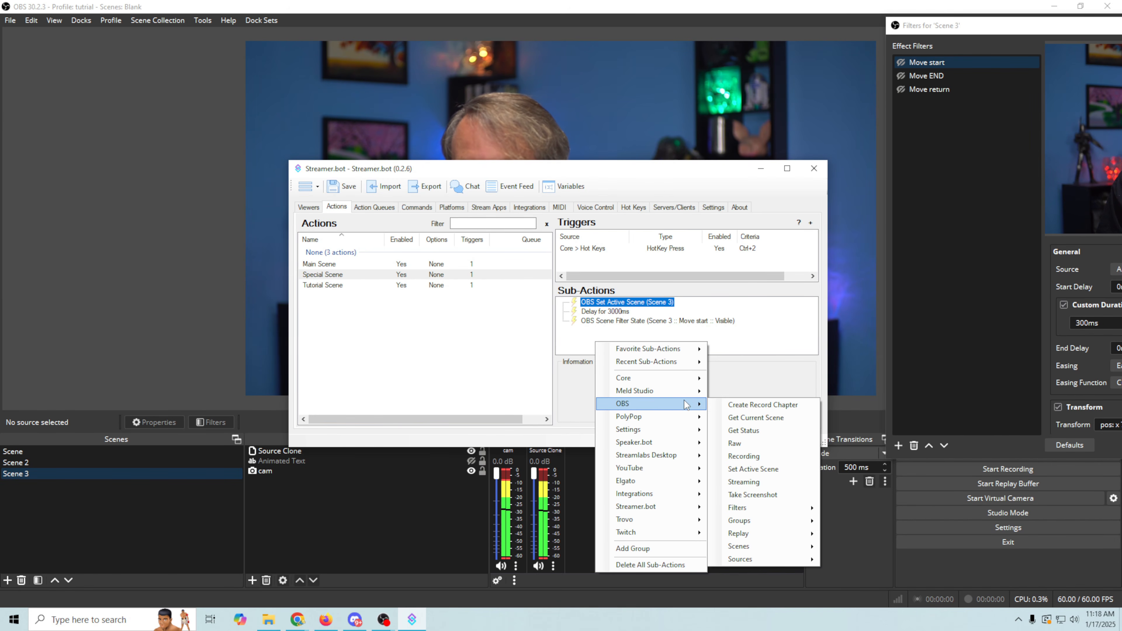
pyautogui.click(769, 417)
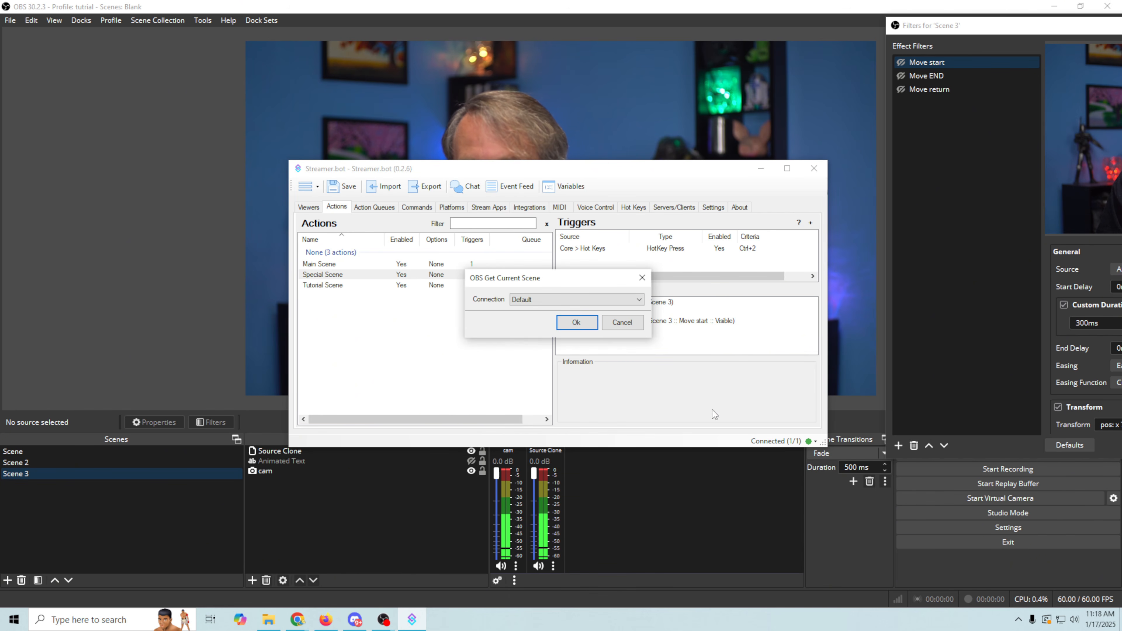
pyautogui.click(574, 324)
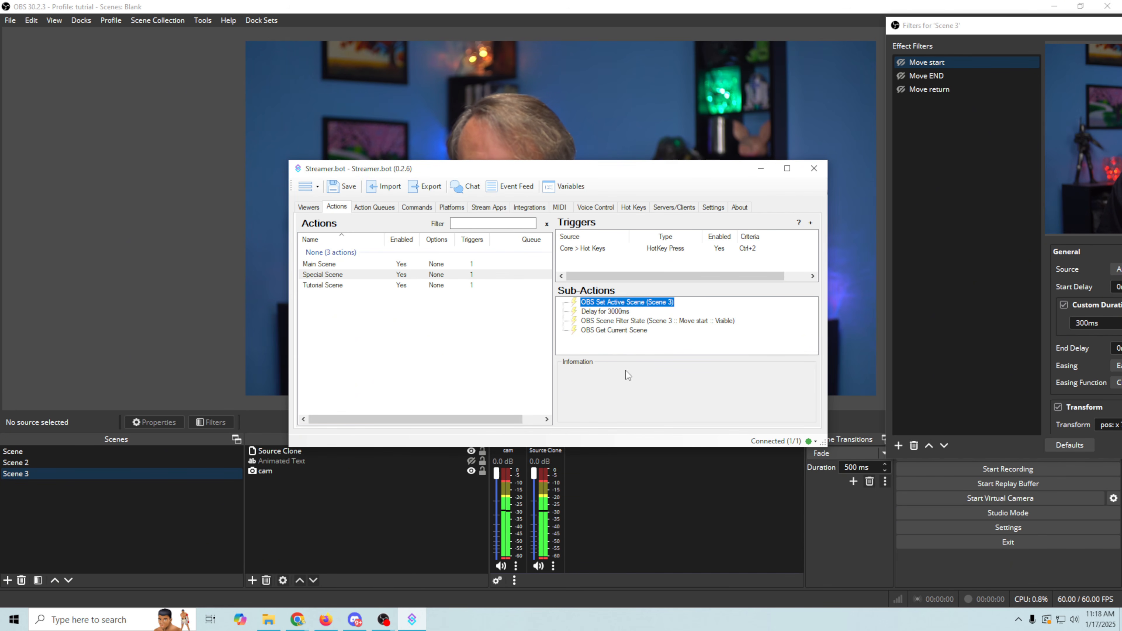
pyautogui.click(594, 331)
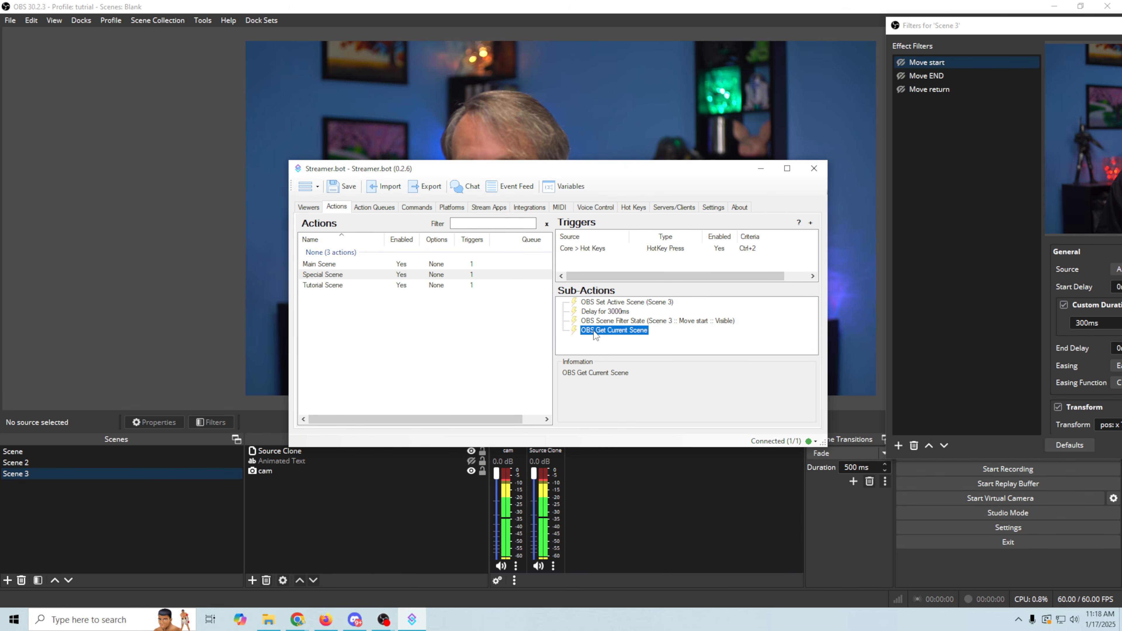
pyautogui.moveTo(594, 332); pyautogui.dragTo(601, 302)
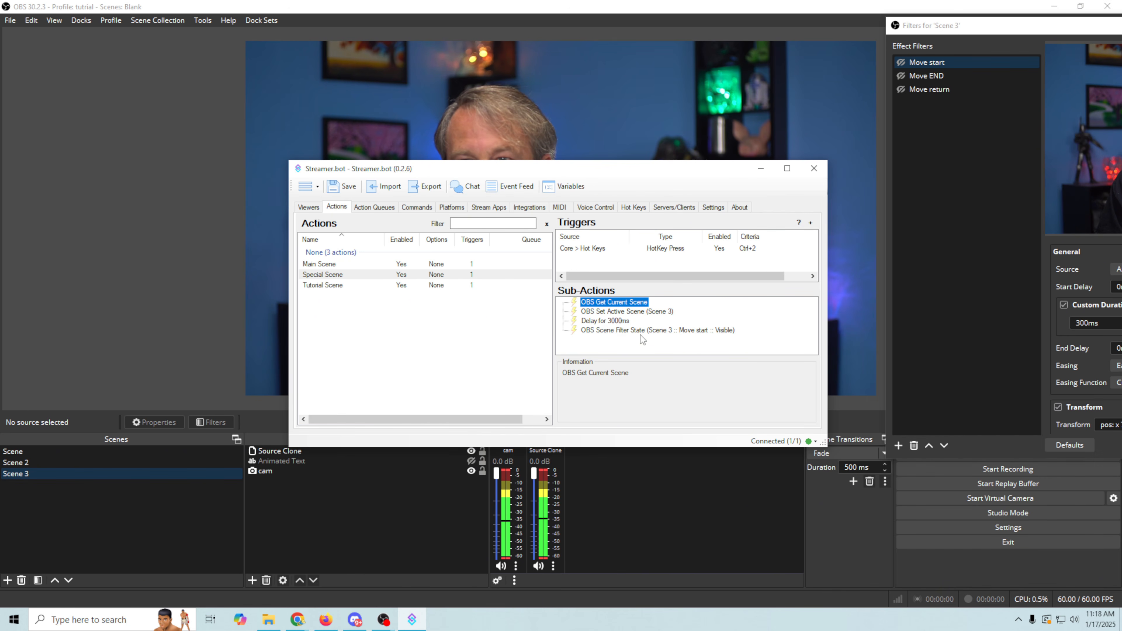
# Add a Delay sub-action of 2000 ms at the end of the Special Scene action
pyautogui.rightClick(636, 344)
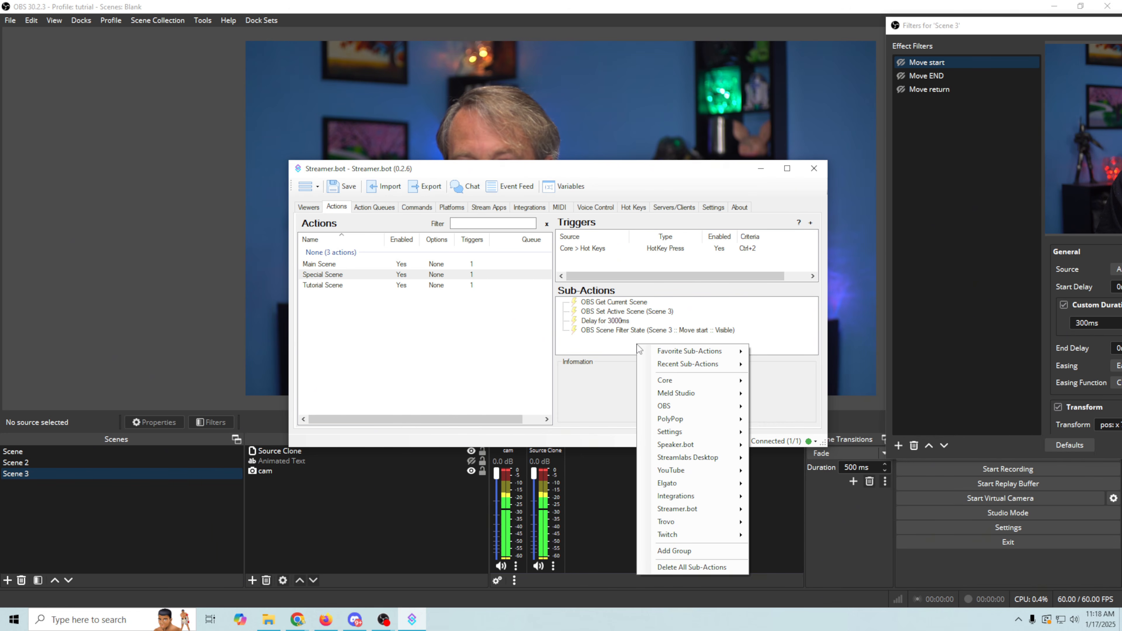
pyautogui.moveTo(663, 383)
pyautogui.click(810, 344)
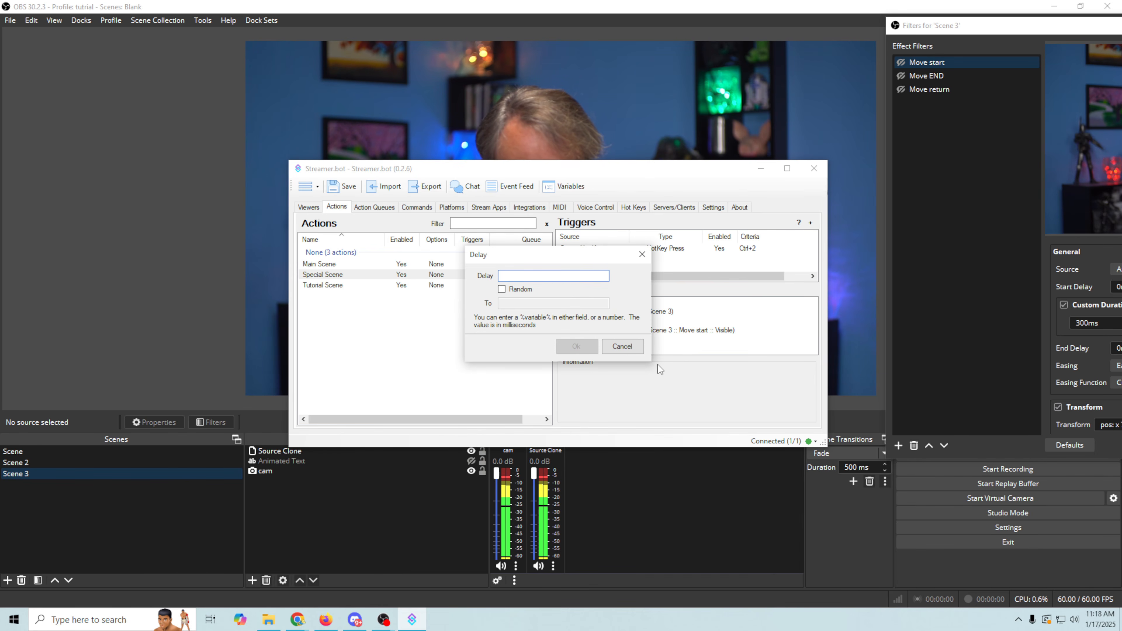
pyautogui.write('2000')
pyautogui.press('Return')
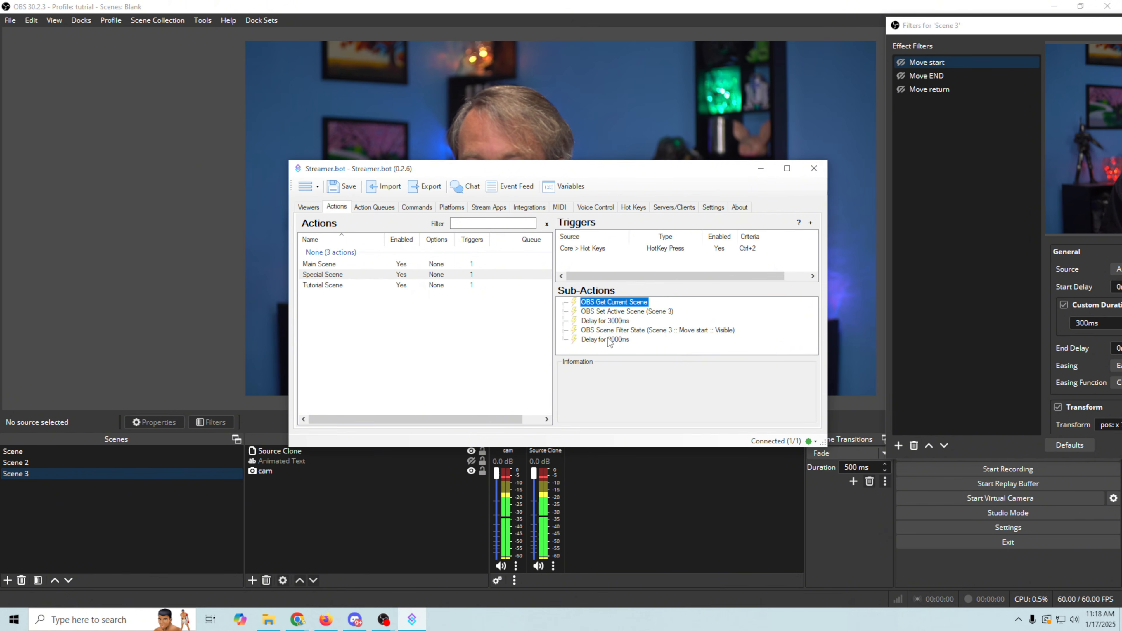
# Add an OBS Set Active Scene sub-action after the 2000 ms delay, with %CurrentScene% as its scene
pyautogui.rightClick(668, 340)
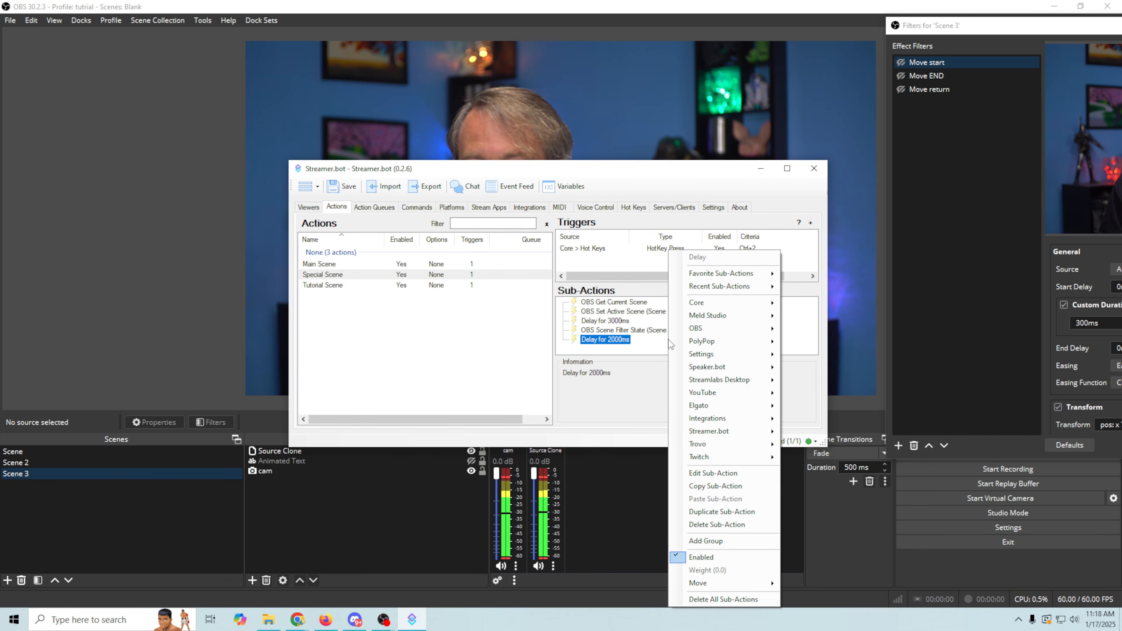
pyautogui.moveTo(707, 327)
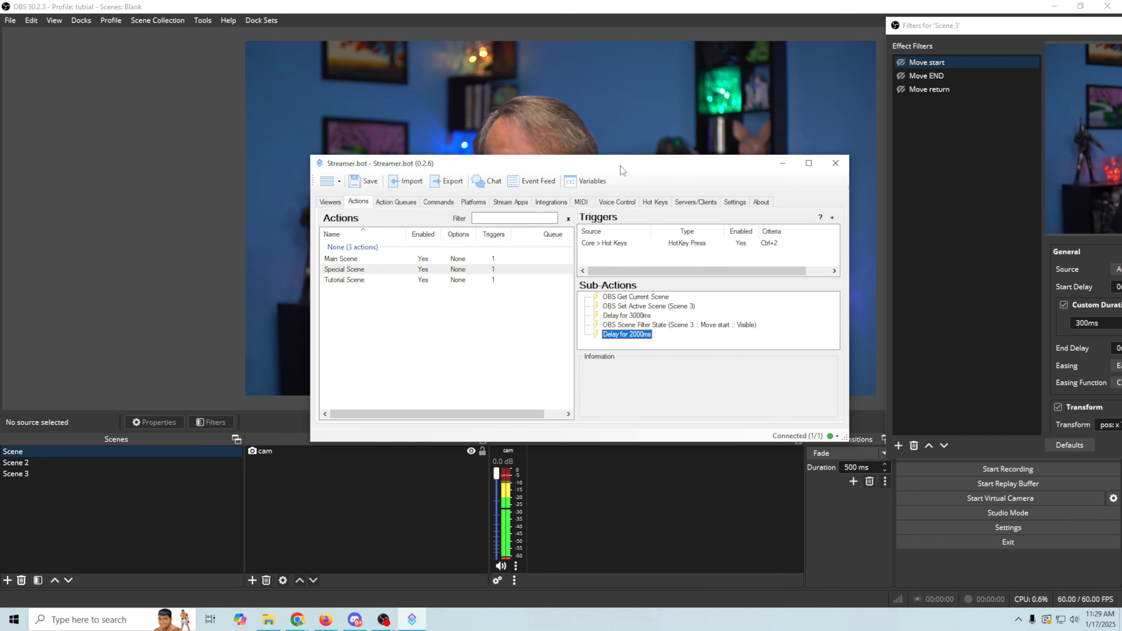
pyautogui.moveTo(621, 166); pyautogui.dragTo(581, 102)
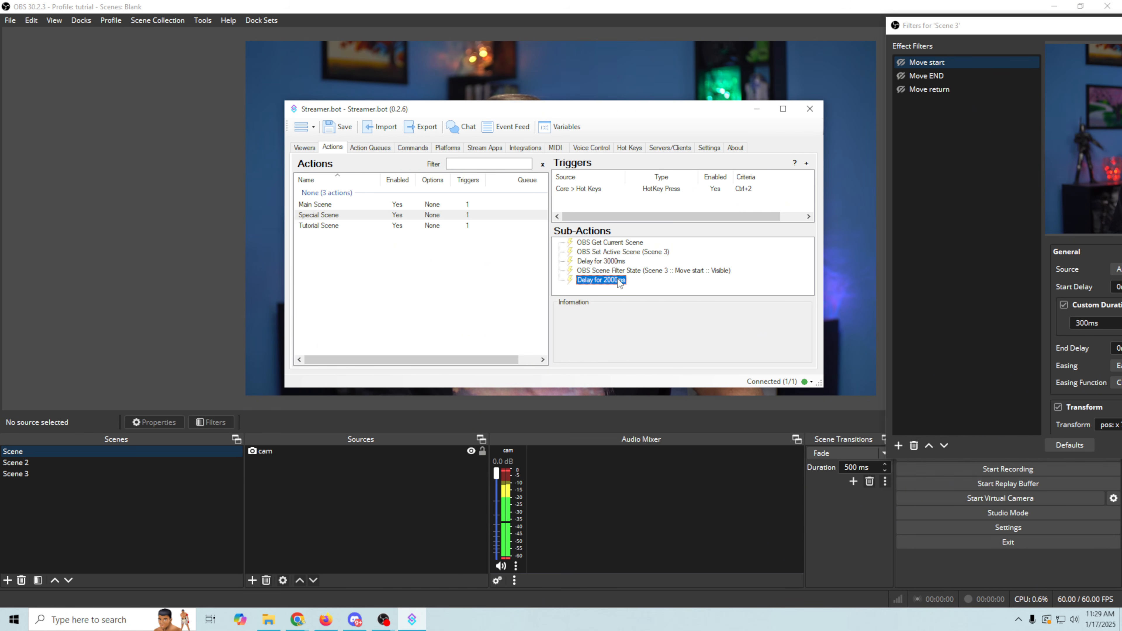
pyautogui.rightClick(669, 288)
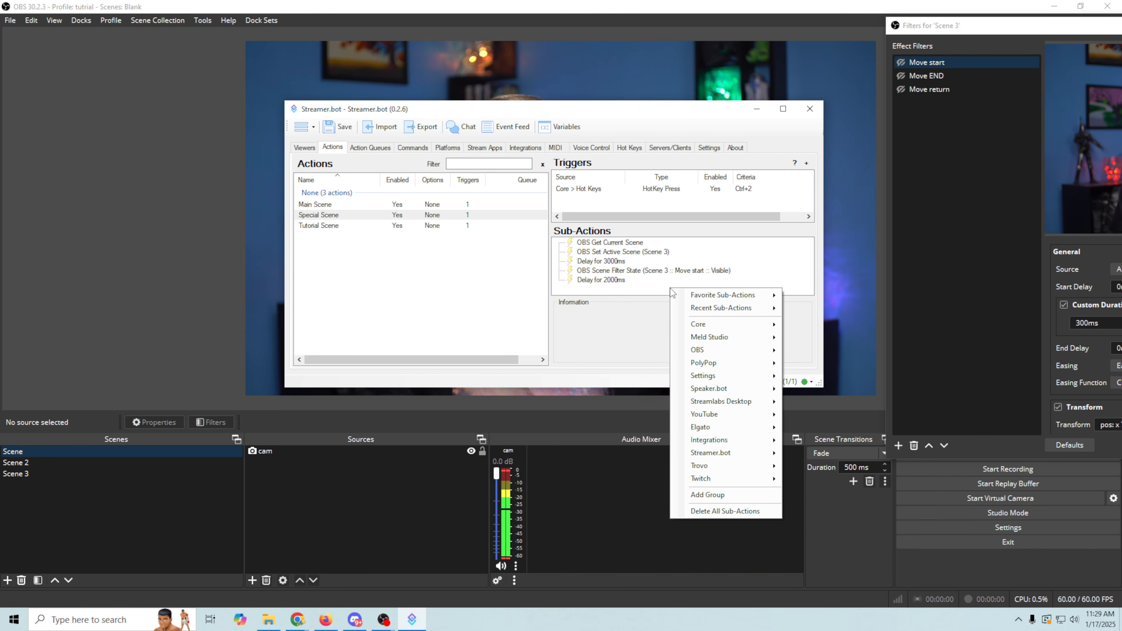
pyautogui.moveTo(700, 356)
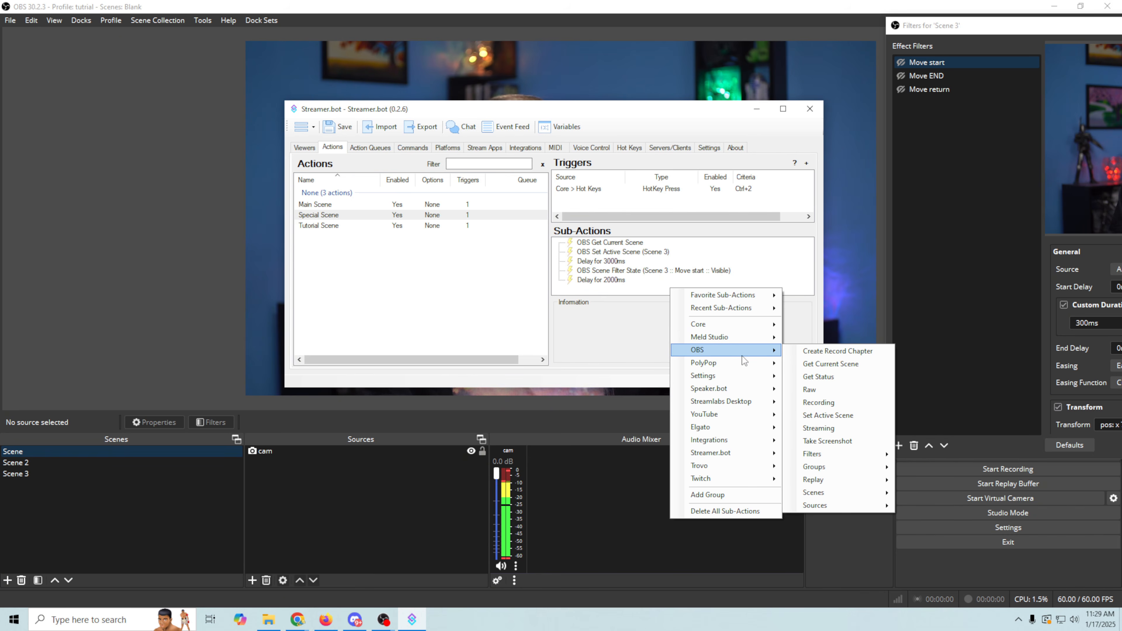
pyautogui.click(839, 415)
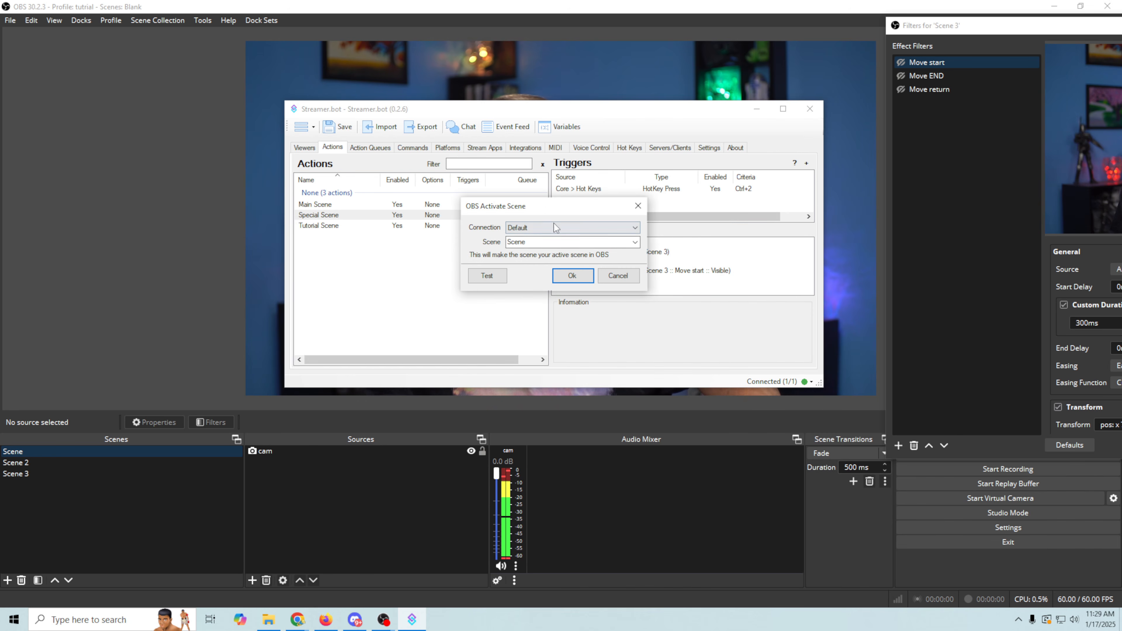
pyautogui.moveTo(556, 209); pyautogui.dragTo(685, 347)
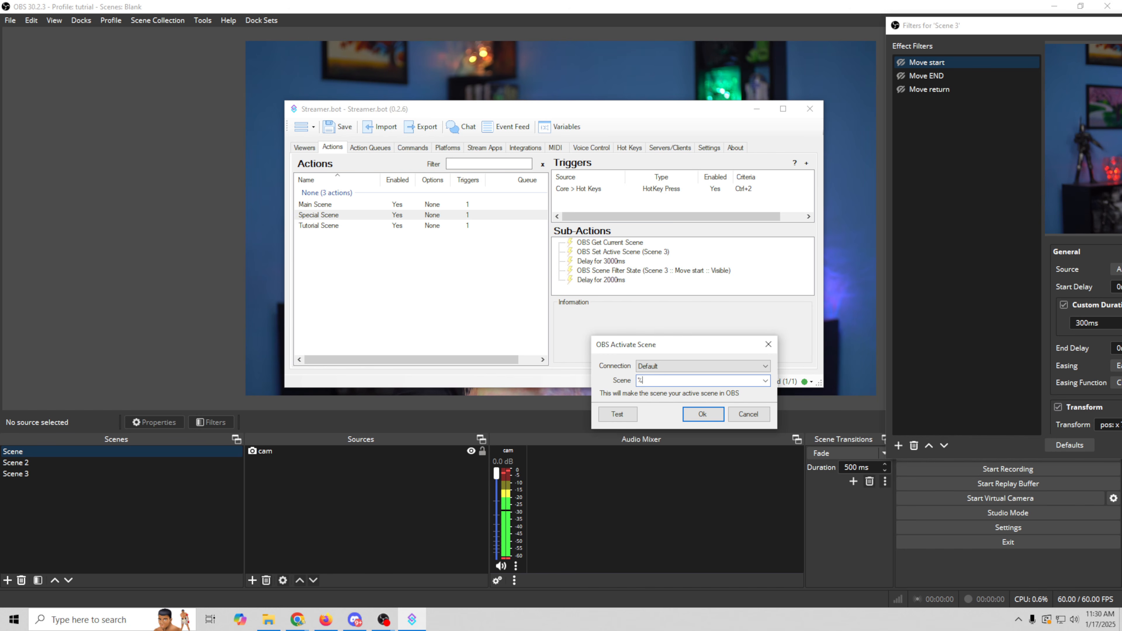
pyautogui.write('%CurrentScene%')
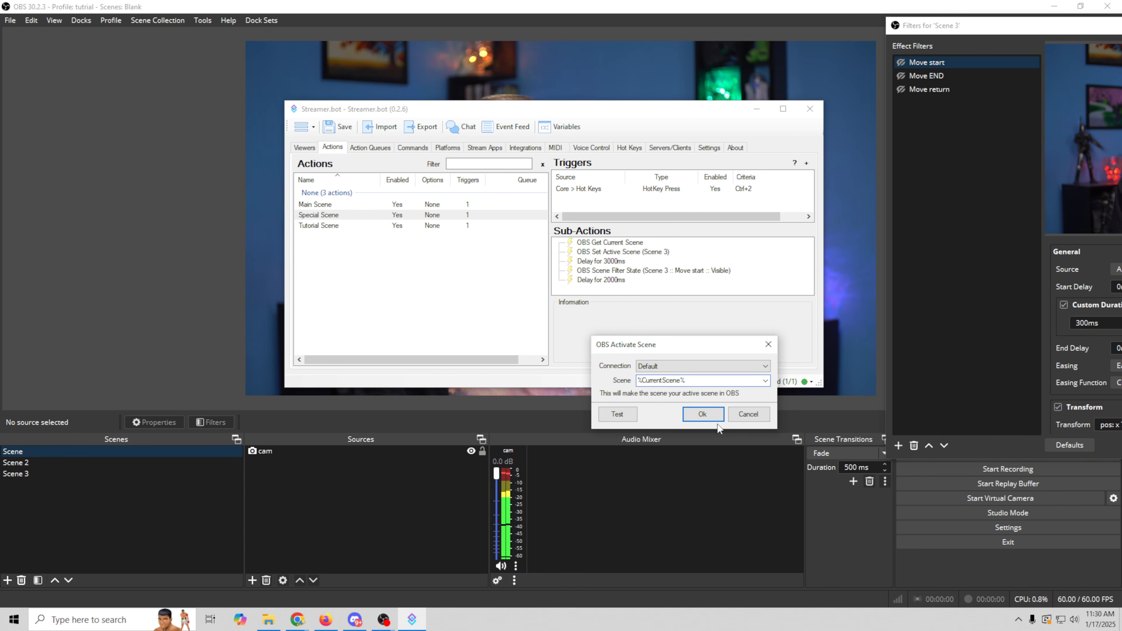
pyautogui.click(699, 417)
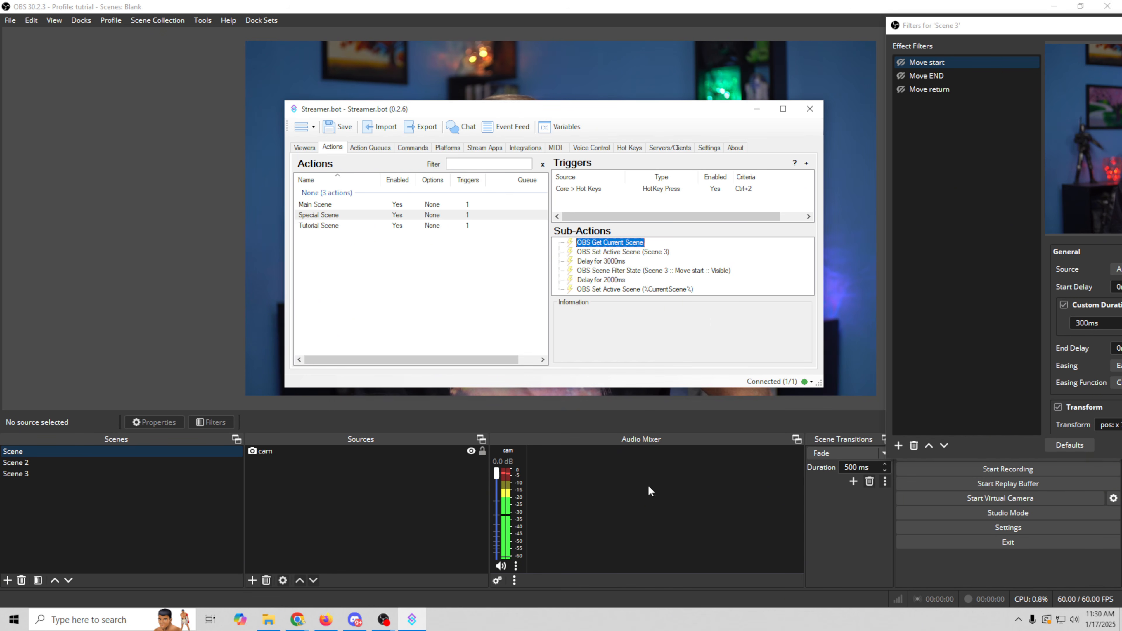
# Uncover the OBS Studio preview, switch to Scene 2, and test the Special Scene action with its Ctrl+2 hot key
pyautogui.moveTo(584, 110); pyautogui.dragTo(359, 110)
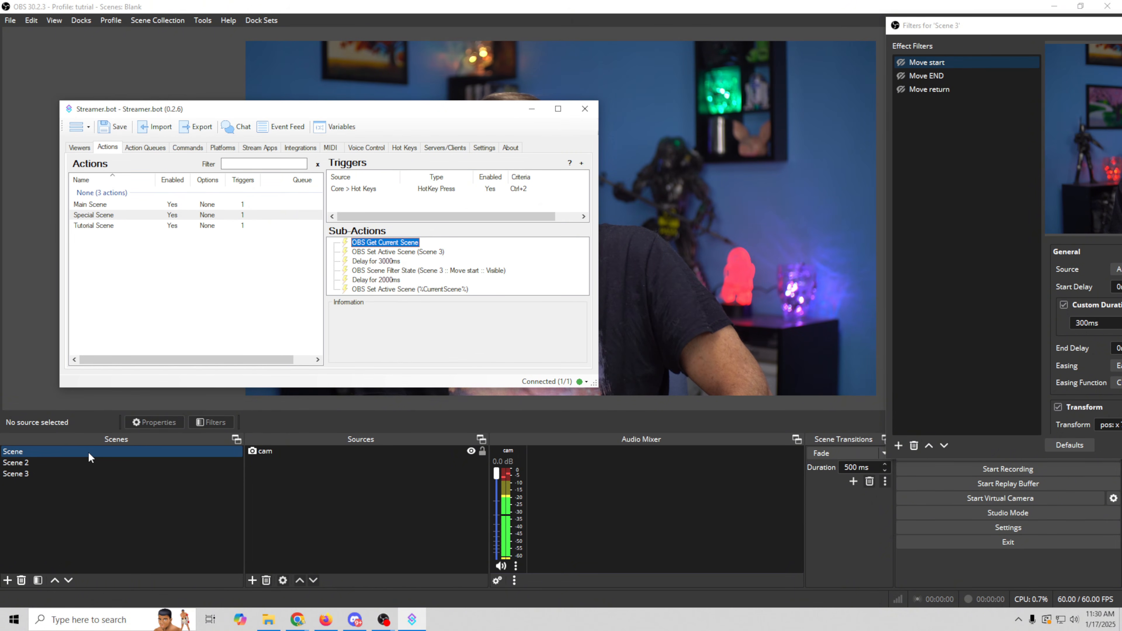
pyautogui.click(132, 462)
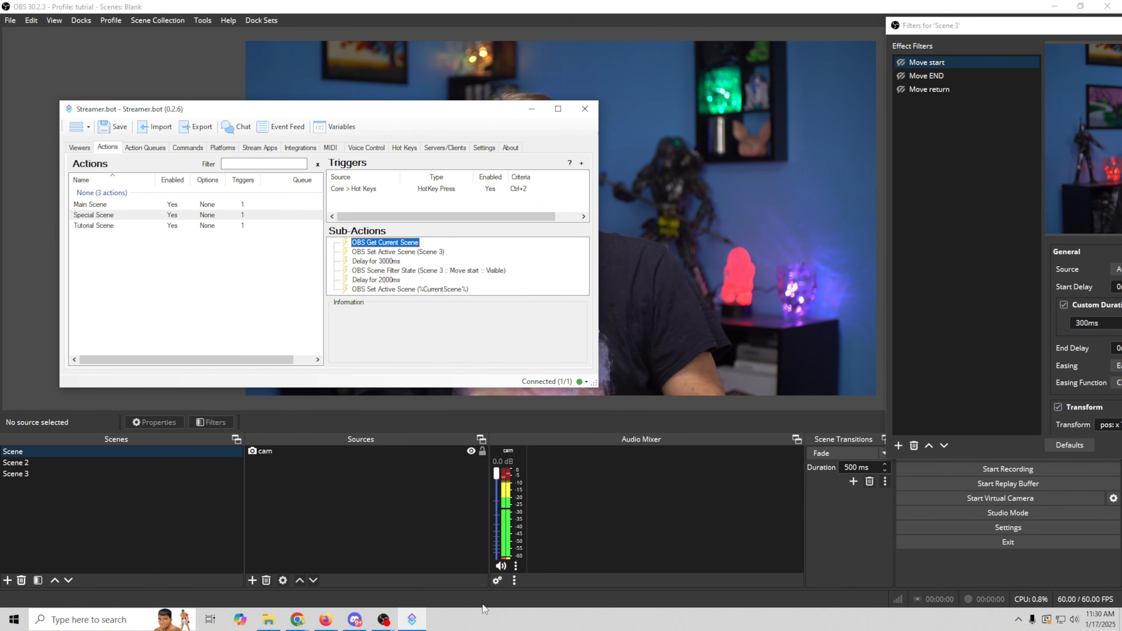
pyautogui.hotkey('ctrl', '2')
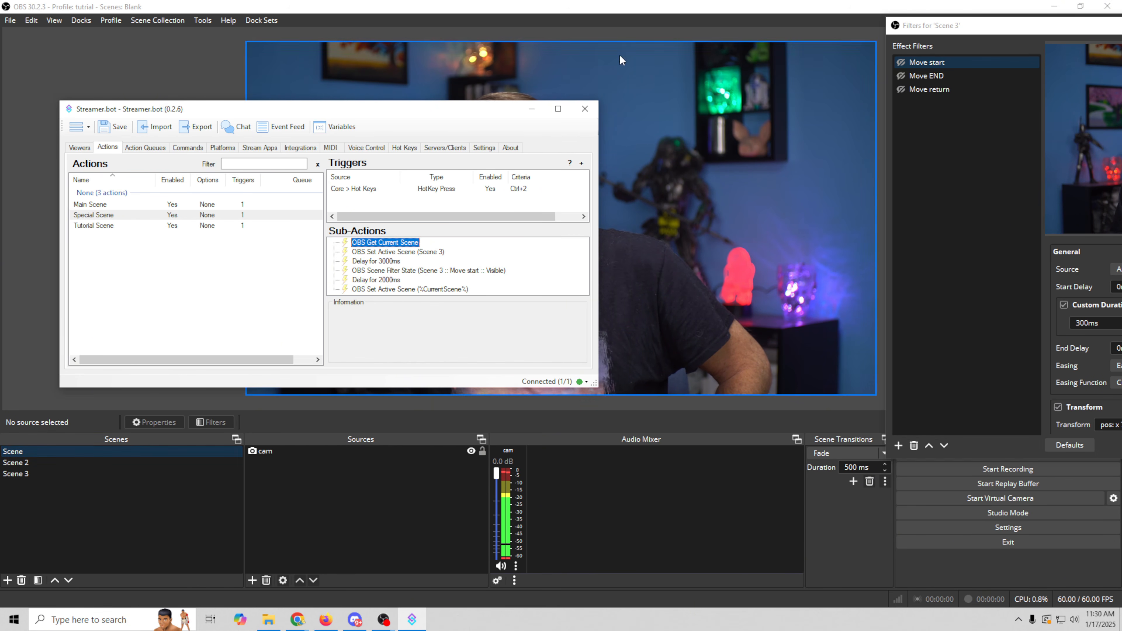
pyautogui.moveTo(412, 106); pyautogui.dragTo(770, 290)
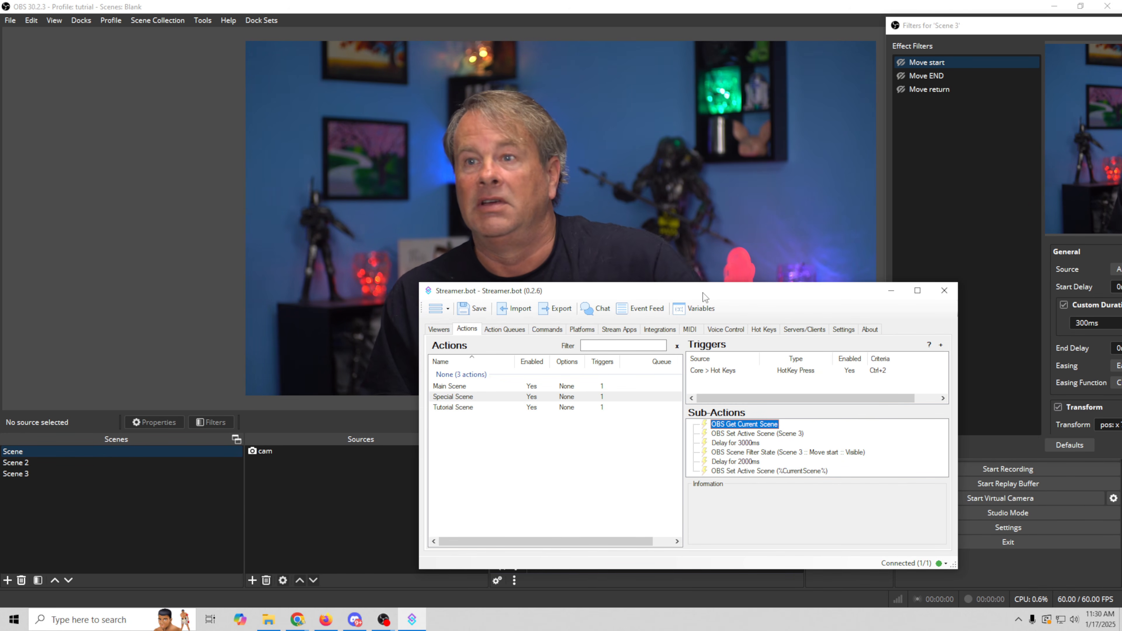
pyautogui.click(39, 461)
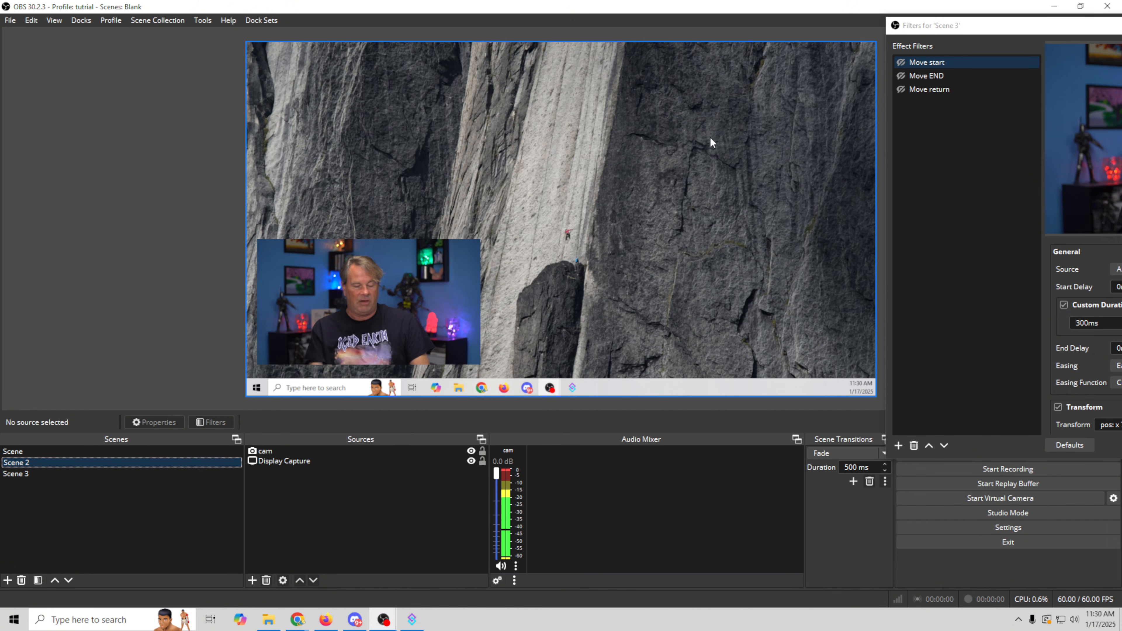
pyautogui.press('Down')
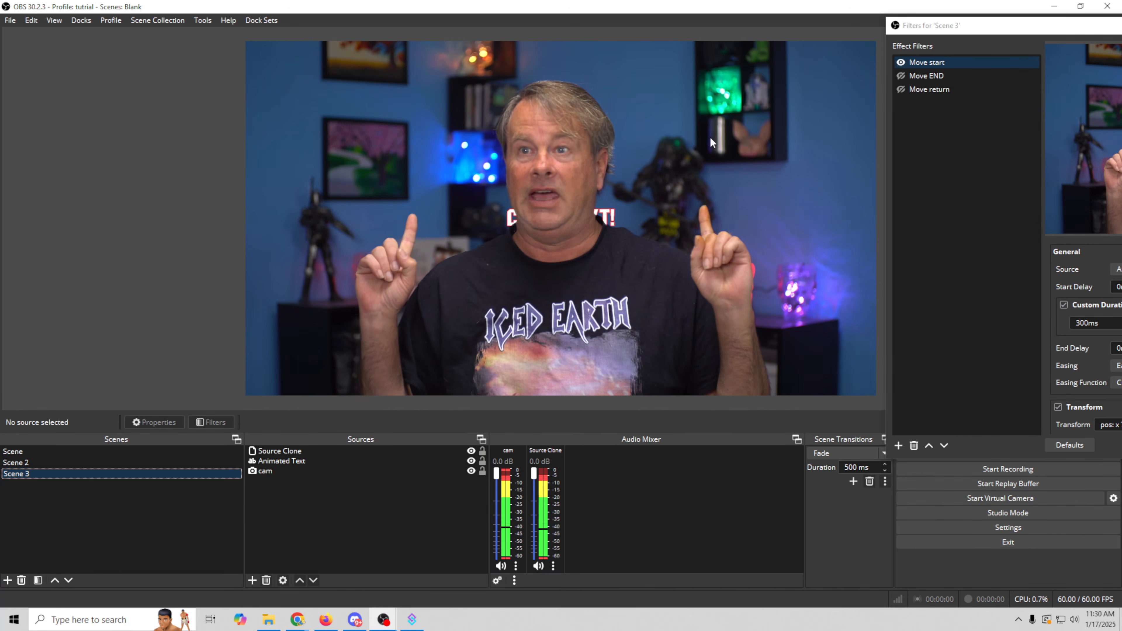
pyautogui.press('Up')
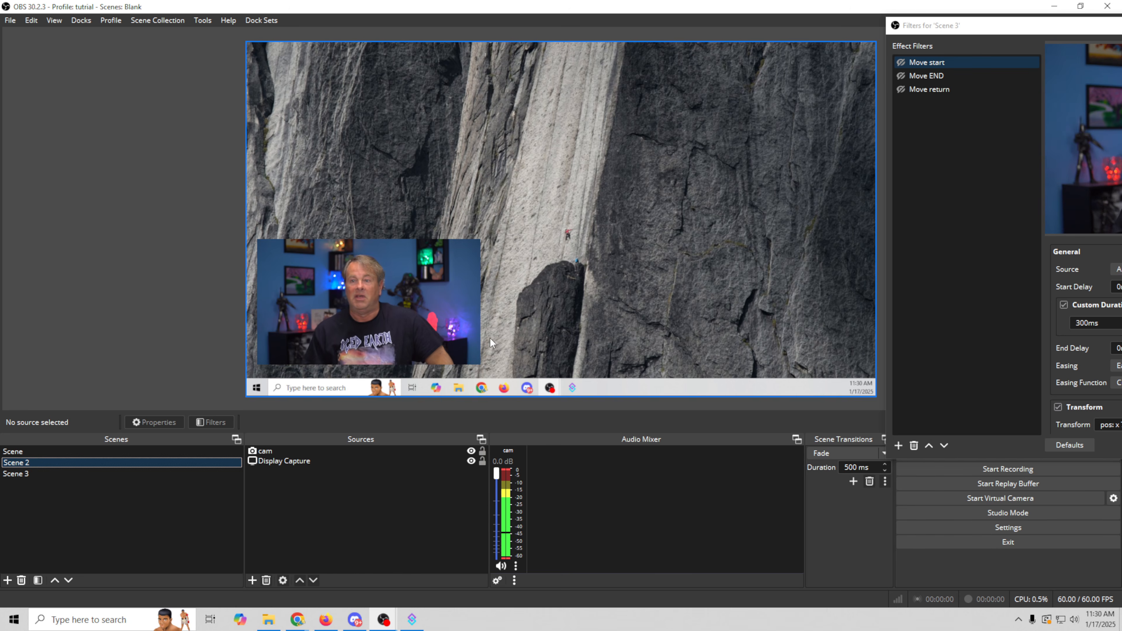
# Return to Streamer.bot and view the OBS connection, the Twitch channel point rewards, and the YouTube platform page
pyautogui.click(420, 620)
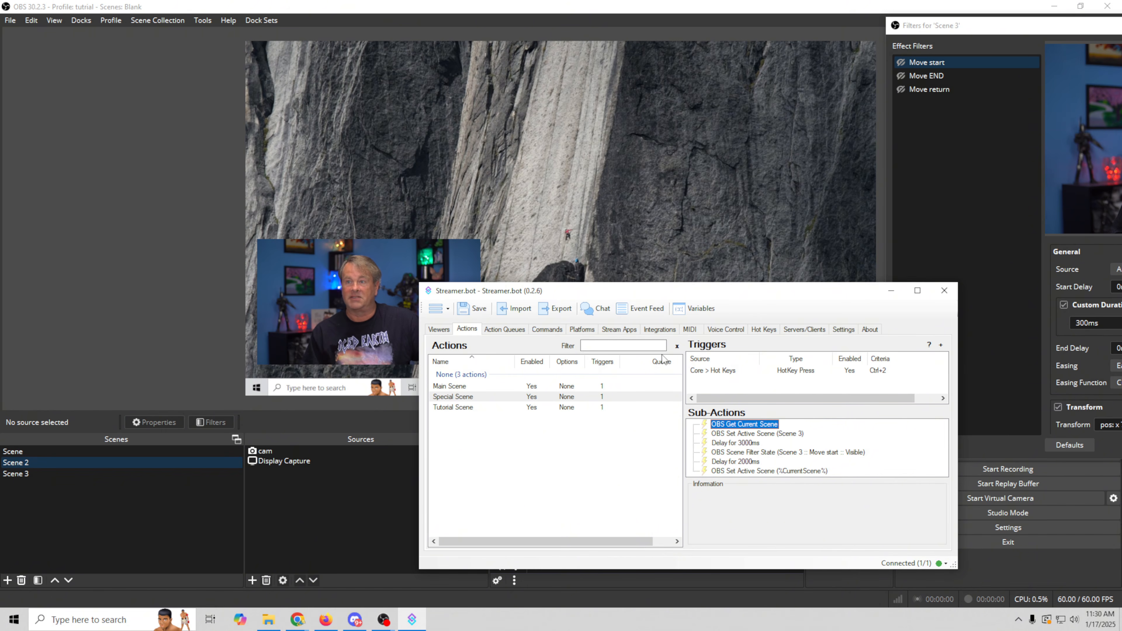
pyautogui.moveTo(727, 291); pyautogui.dragTo(513, 143)
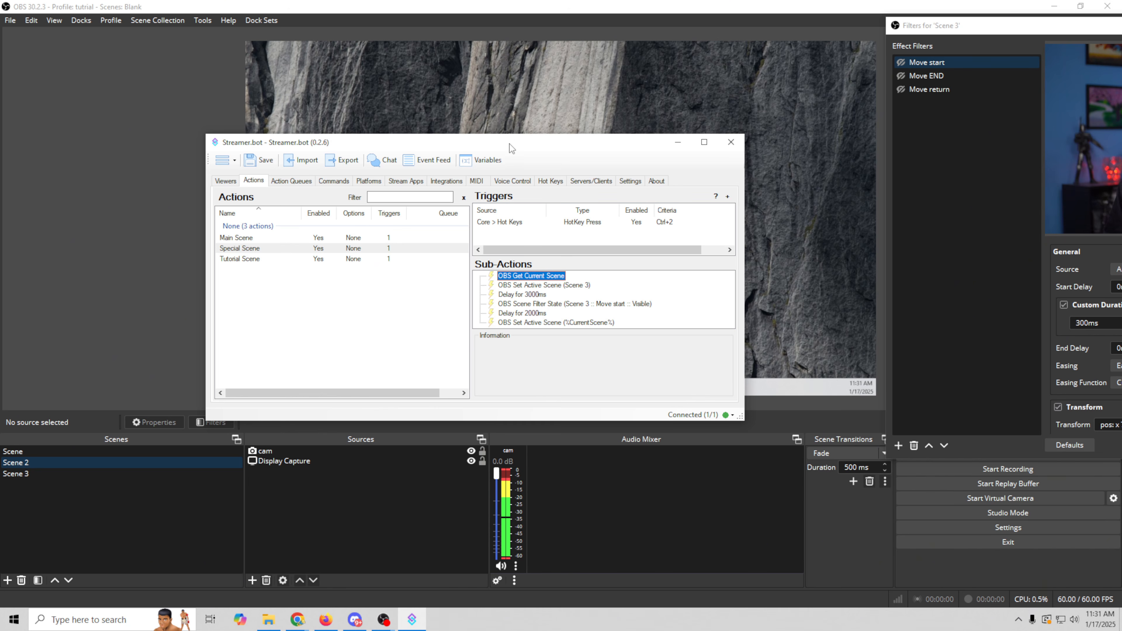
pyautogui.moveTo(509, 143); pyautogui.dragTo(522, 89)
pyautogui.click(403, 127)
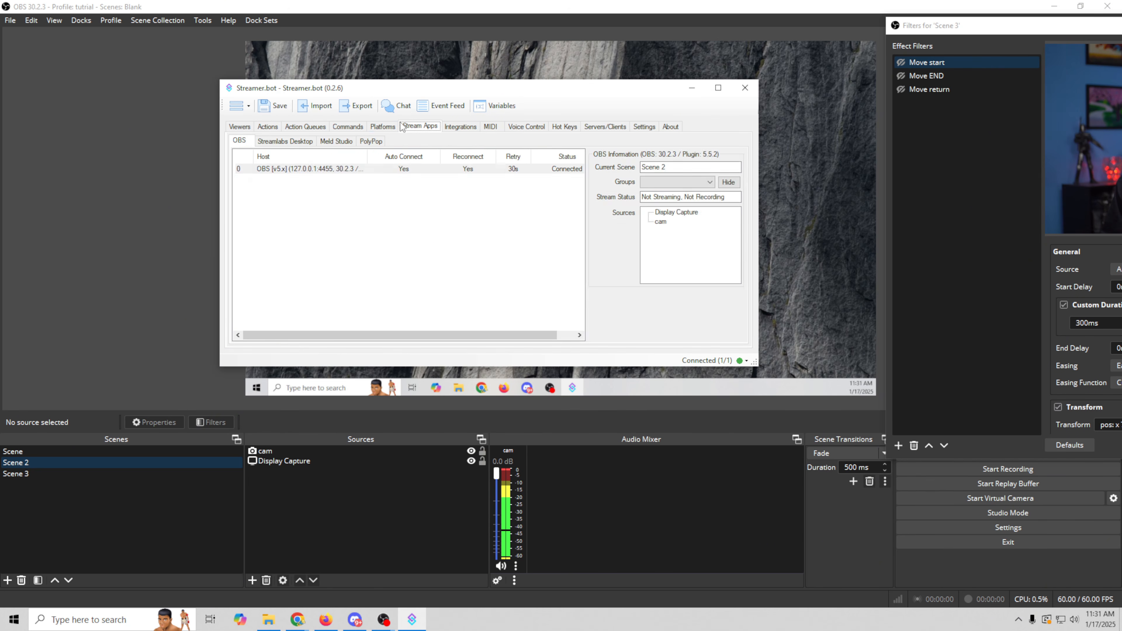
pyautogui.click(384, 127)
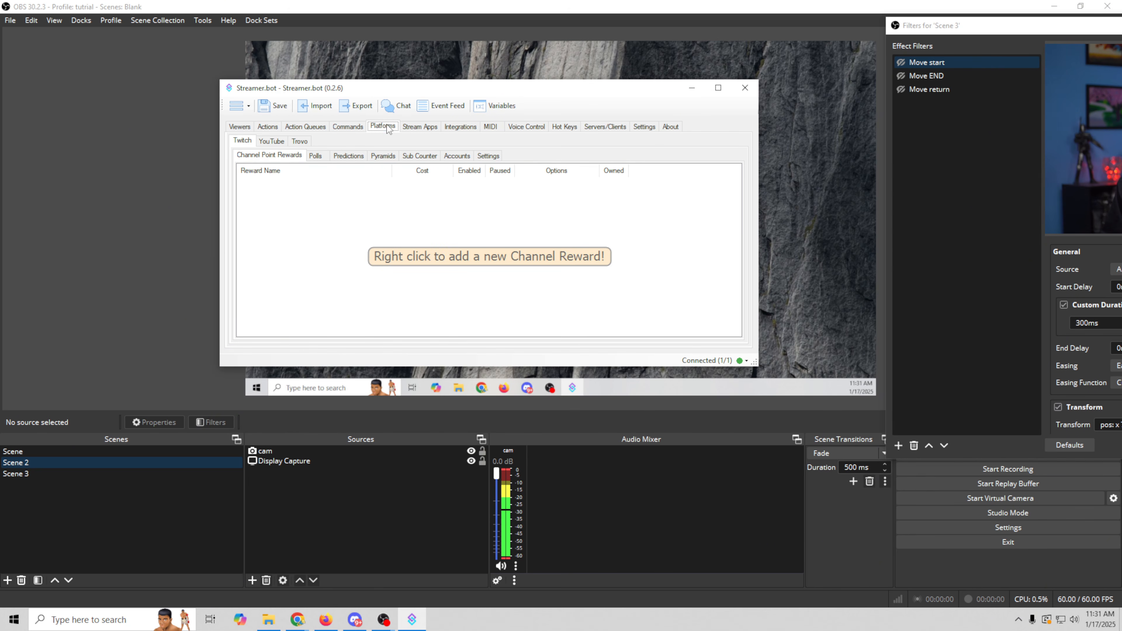
pyautogui.click(283, 144)
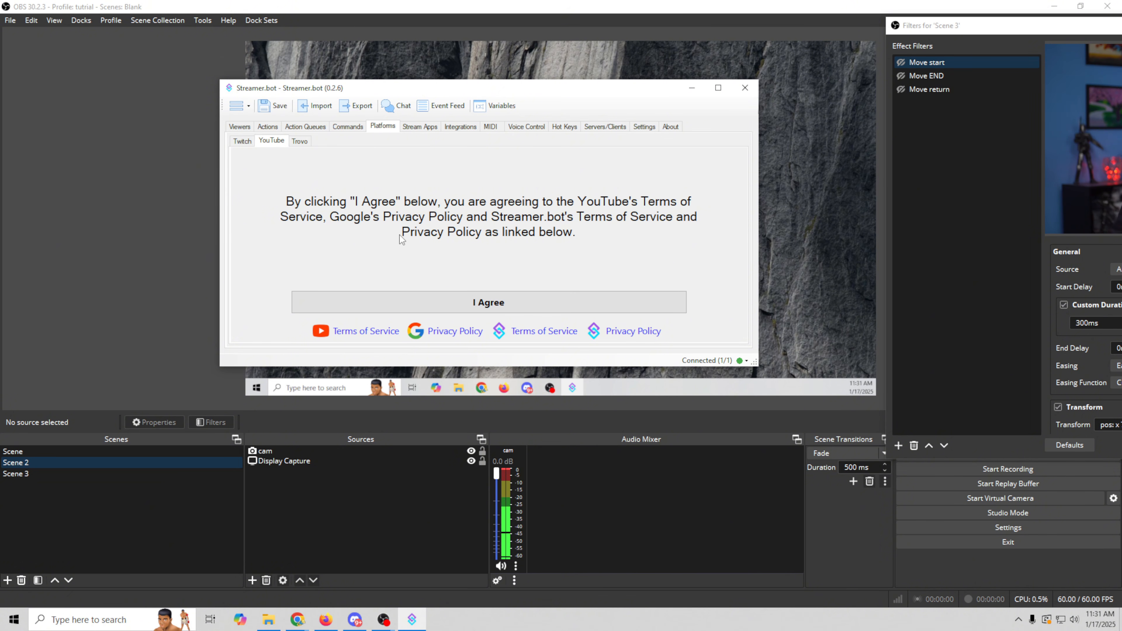
# Examine the settings offered for a new chat command in Streamer.bot, closing them without adding one
pyautogui.click(349, 126)
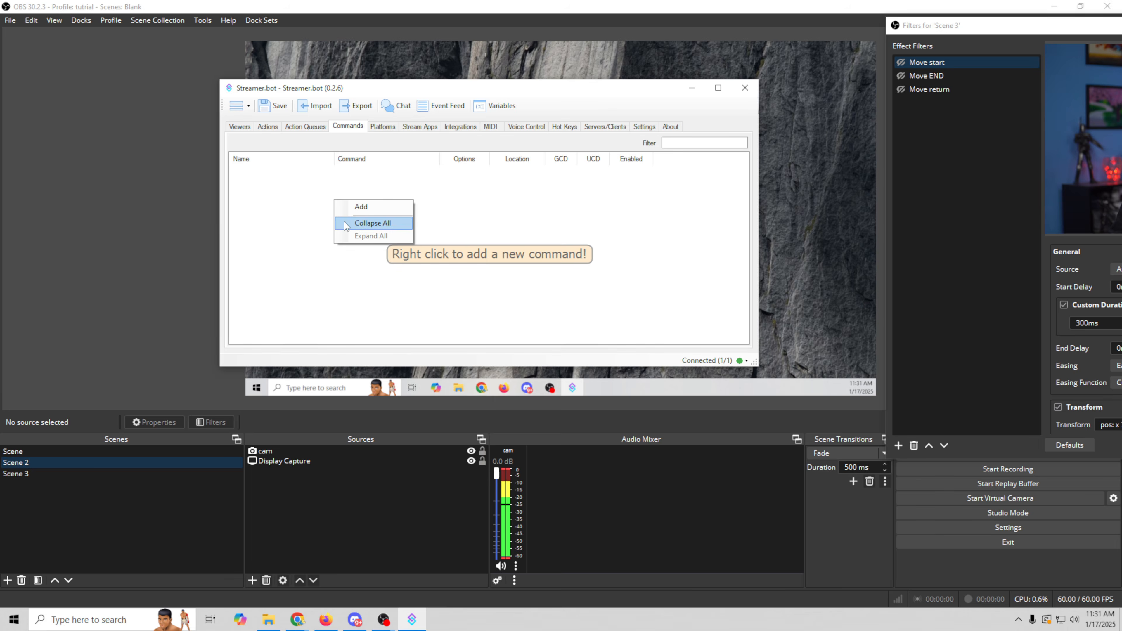
pyautogui.click(367, 206)
pyautogui.moveTo(526, 84); pyautogui.dragTo(711, 185)
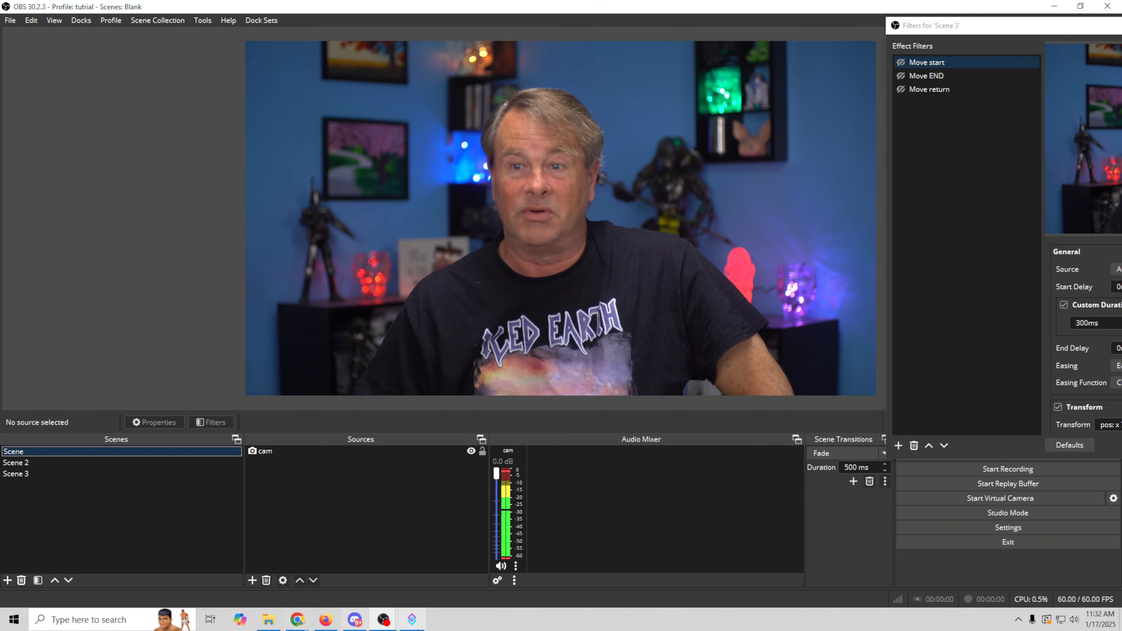
pyautogui.click(412, 620)
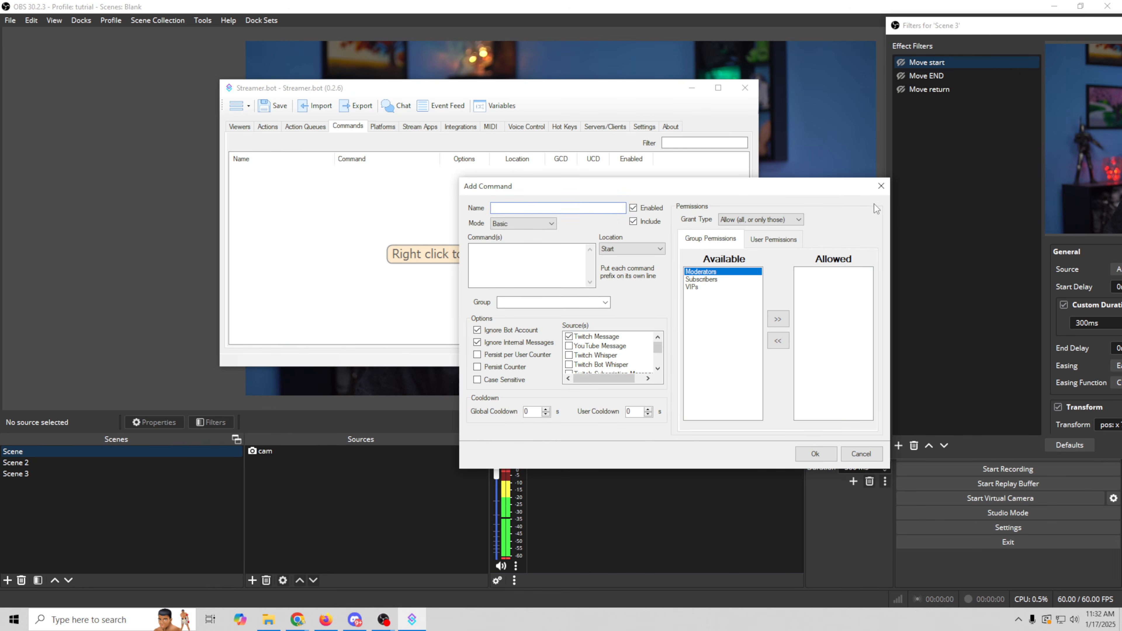
pyautogui.click(881, 187)
# Examine the OBS, Elgato and Streamer.bot sub-actions offered for the Special Scene action without adding any, and uncover the OBS Studio preview
pyautogui.click(260, 127)
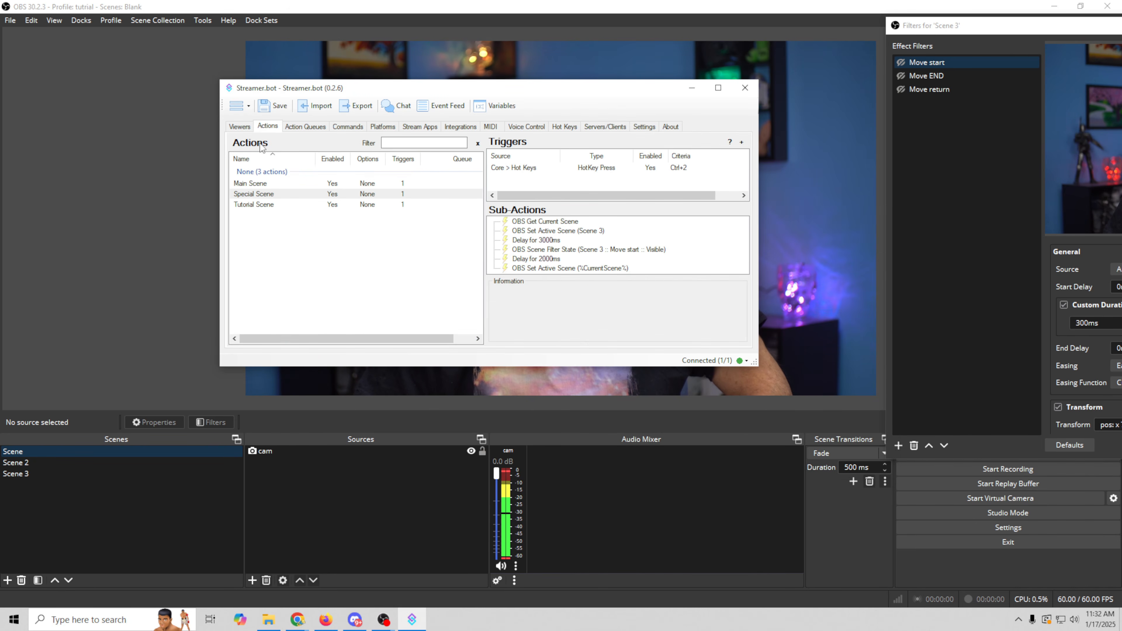
pyautogui.rightClick(678, 240)
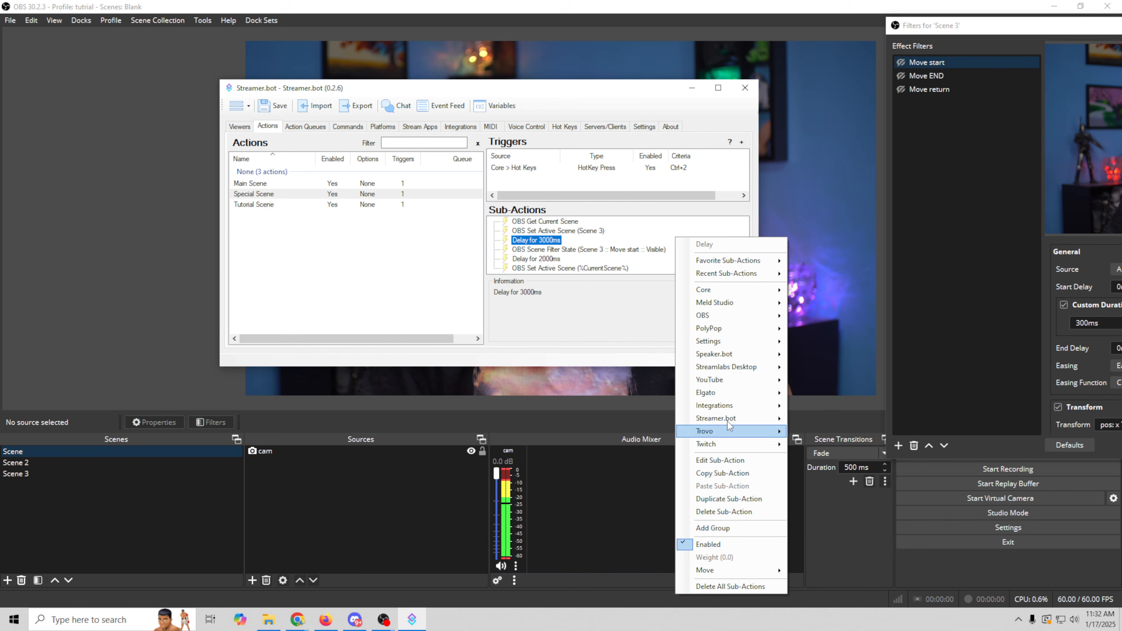
pyautogui.moveTo(732, 289)
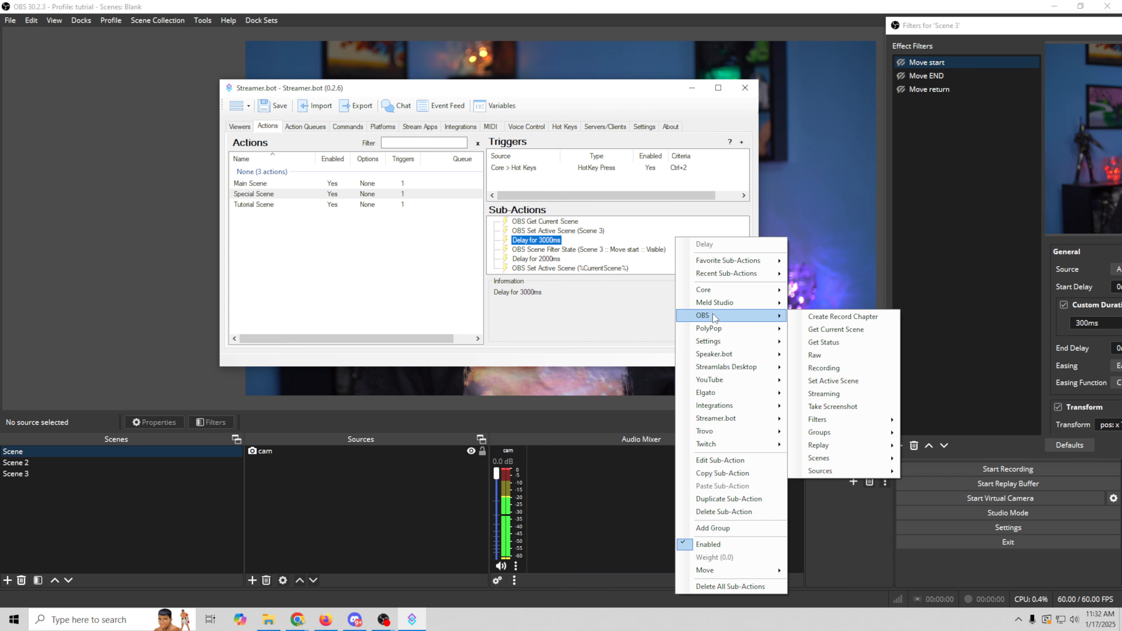
pyautogui.moveTo(723, 384)
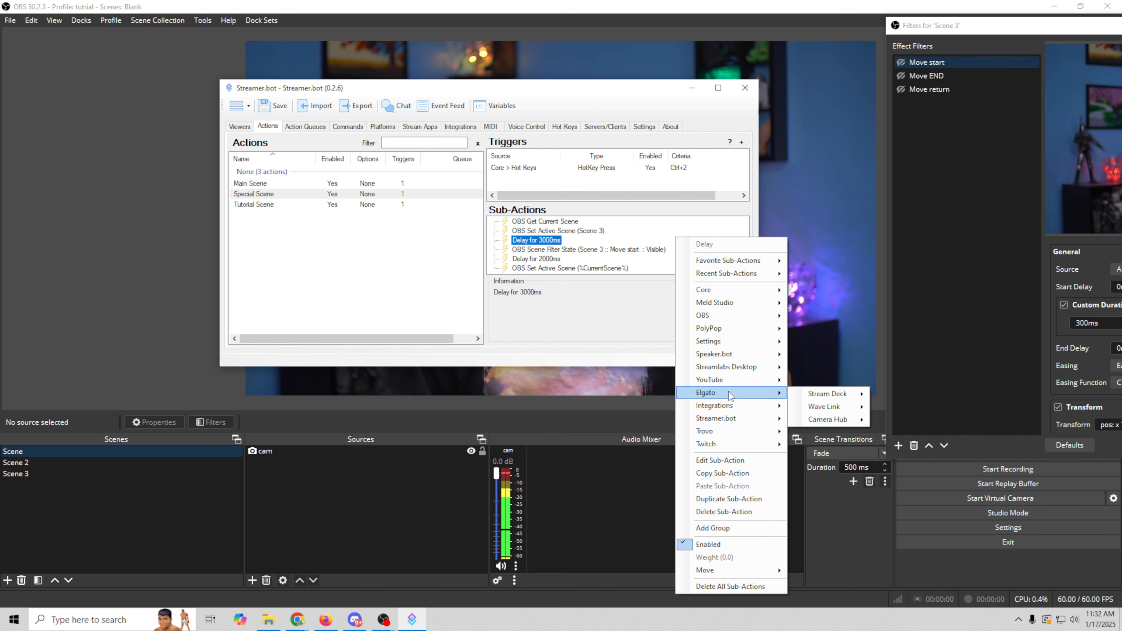
pyautogui.moveTo(719, 419)
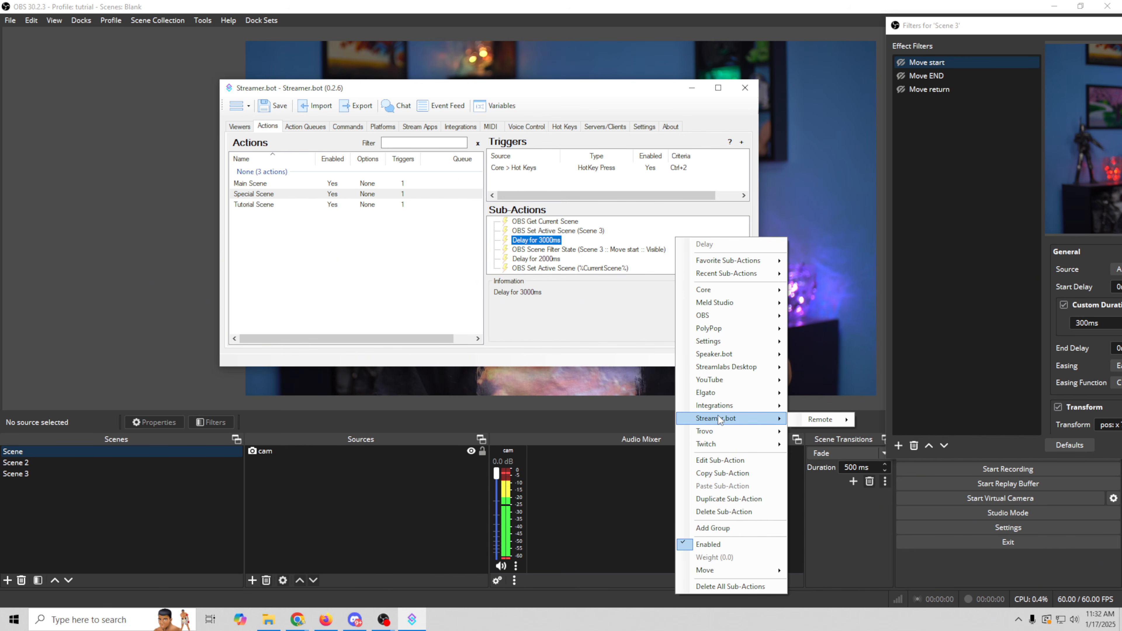
pyautogui.moveTo(816, 422)
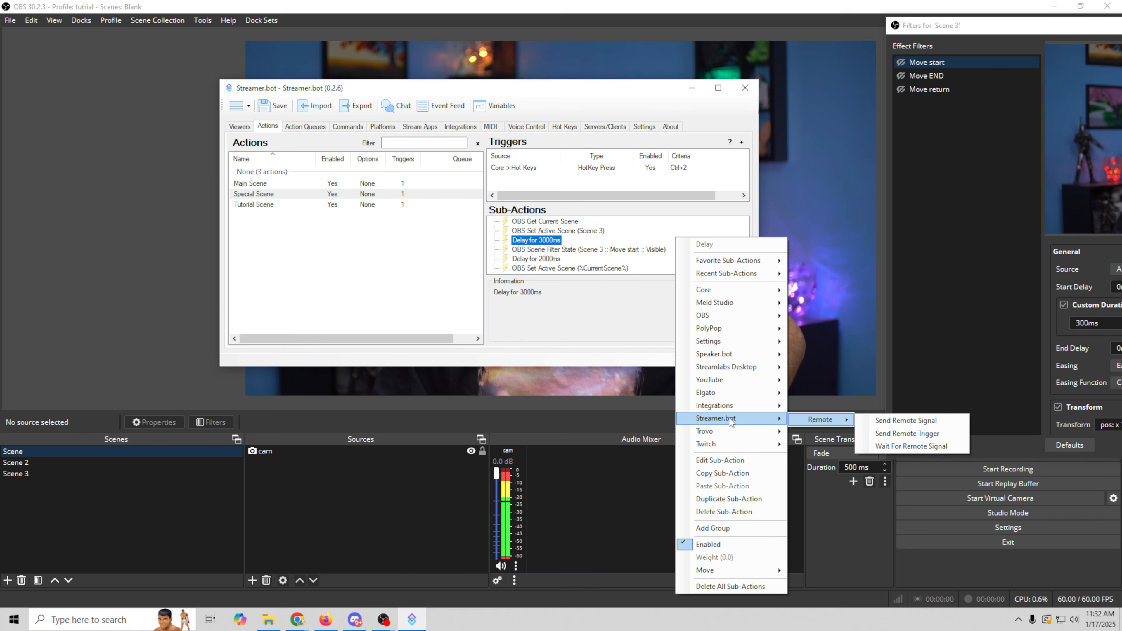
pyautogui.click(555, 95)
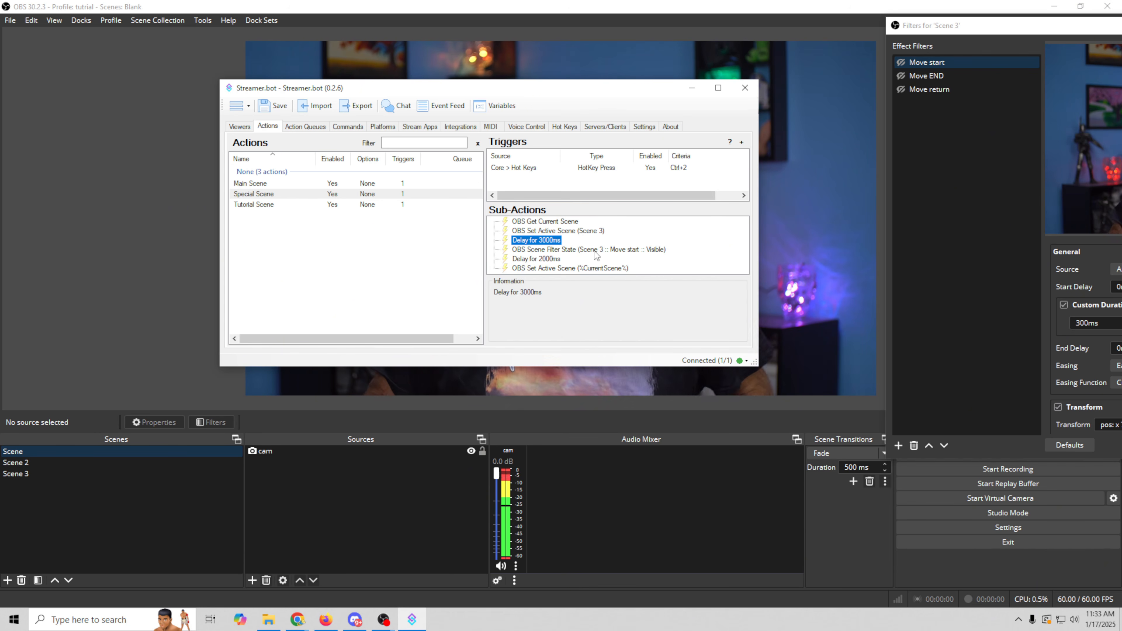
pyautogui.moveTo(526, 85); pyautogui.dragTo(538, 356)
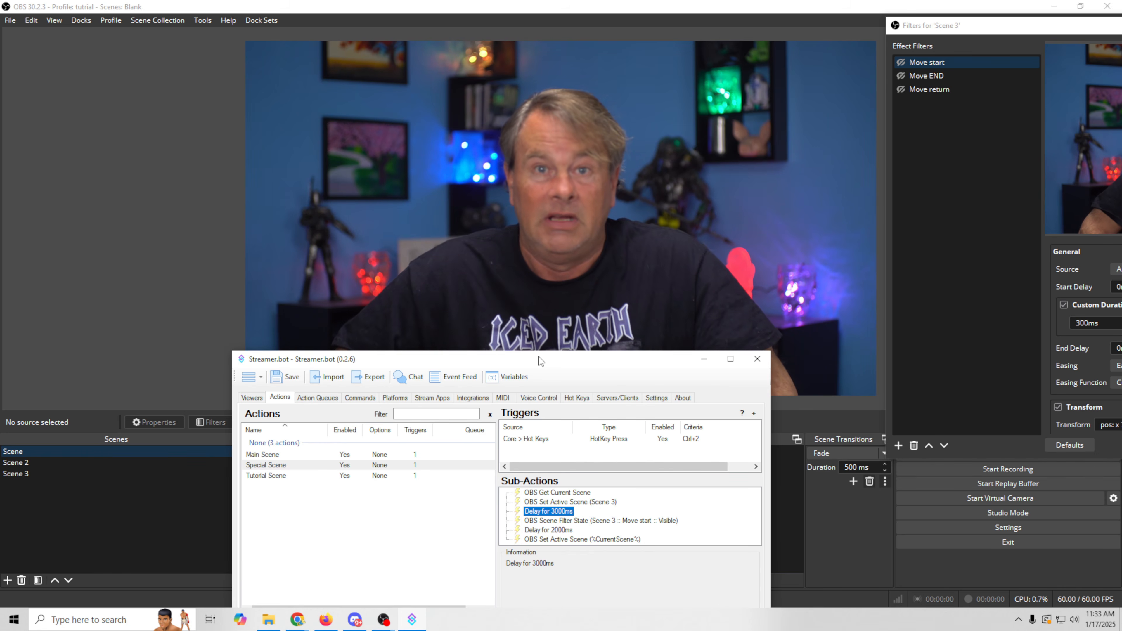